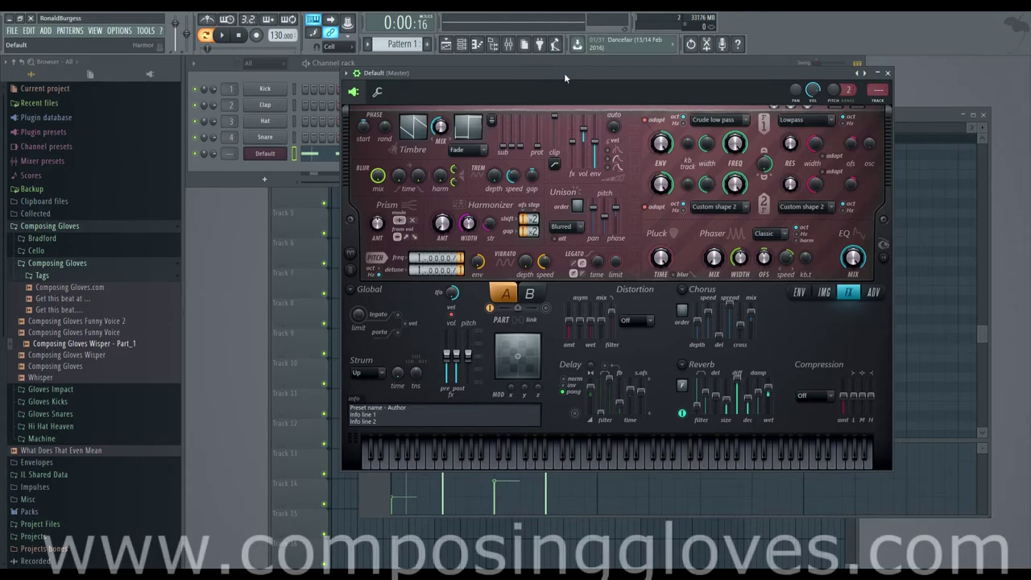
Look through the articulation targets available for envelopes, including FX / dry mix, and return to the effects page
left_click(799, 292)
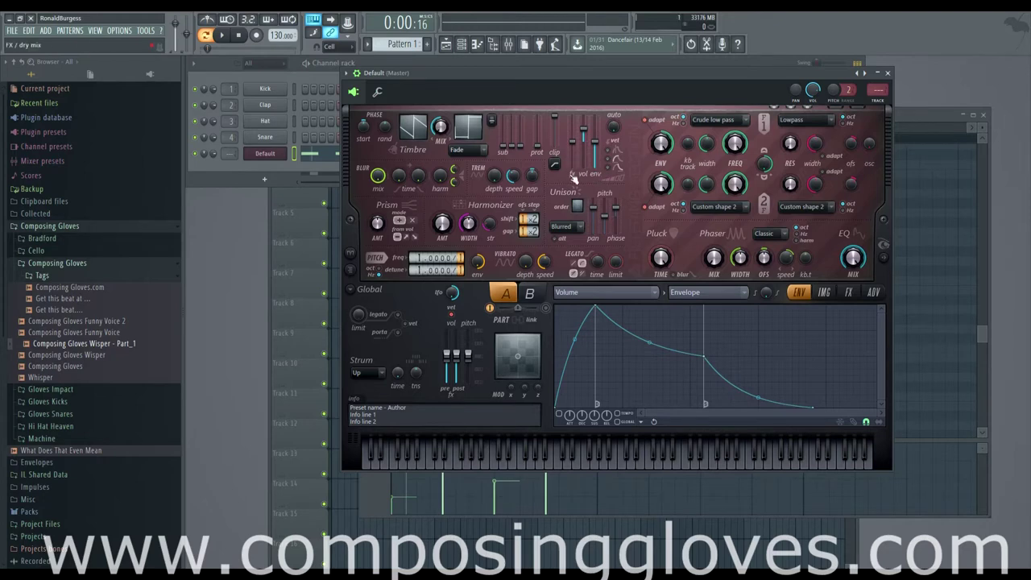
left_click(652, 295)
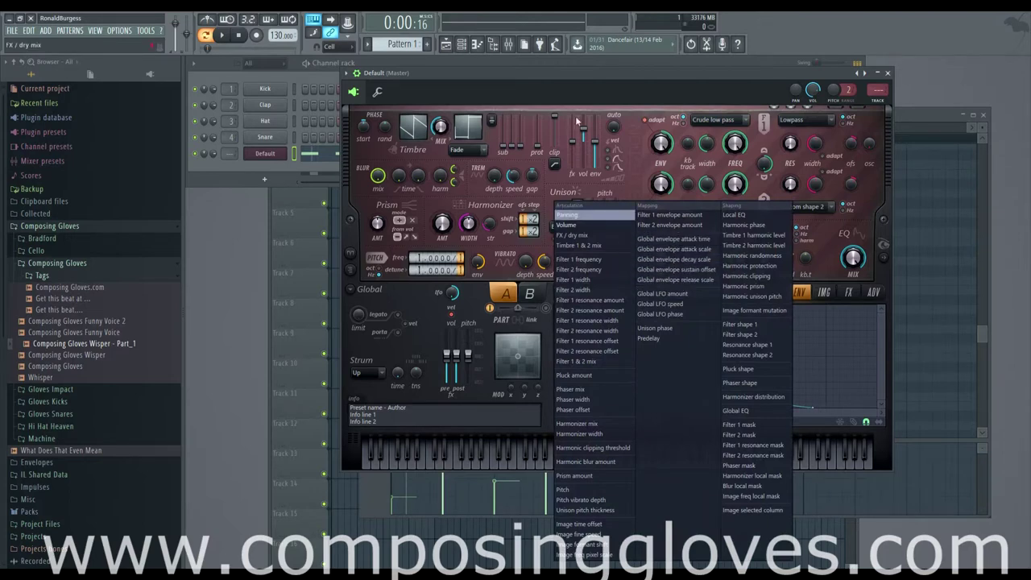
left_click(588, 89)
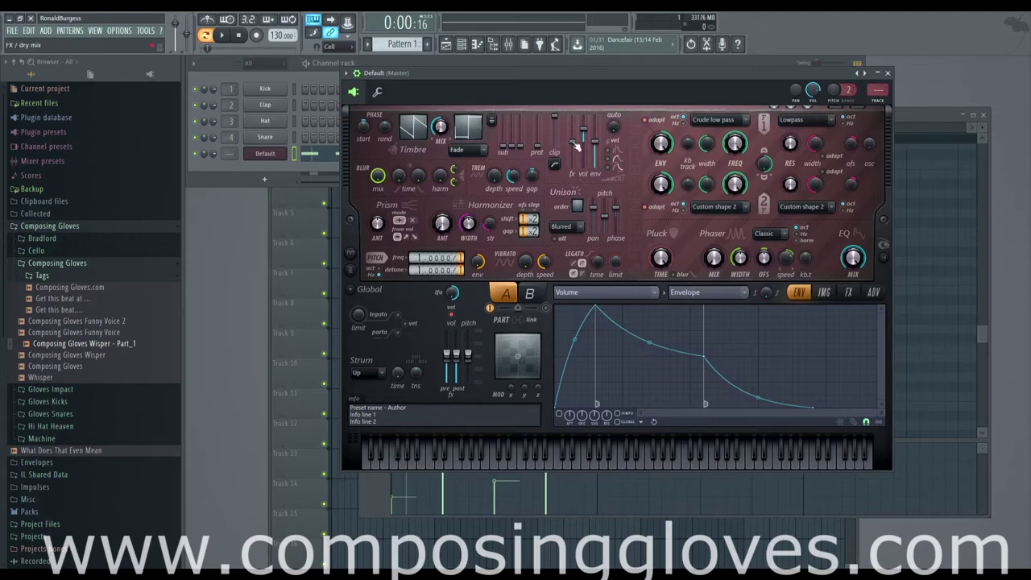
left_click(849, 293)
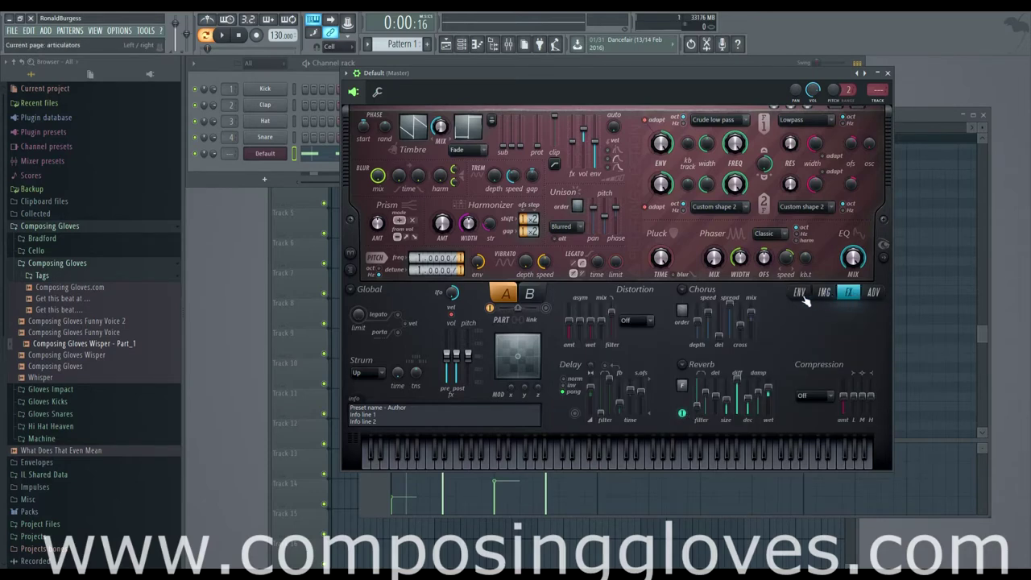
Try the FX / dry mix level together with the reverb switched on and off to compare dry and wet sound
left_click(682, 413)
left_click(681, 413)
mouse_move(580, 149)
left_mouse_down()
mouse_move(577, 166)
mouse_move(573, 118)
mouse_move(574, 172)
mouse_move(575, 117)
mouse_move(573, 141)
left_mouse_up()
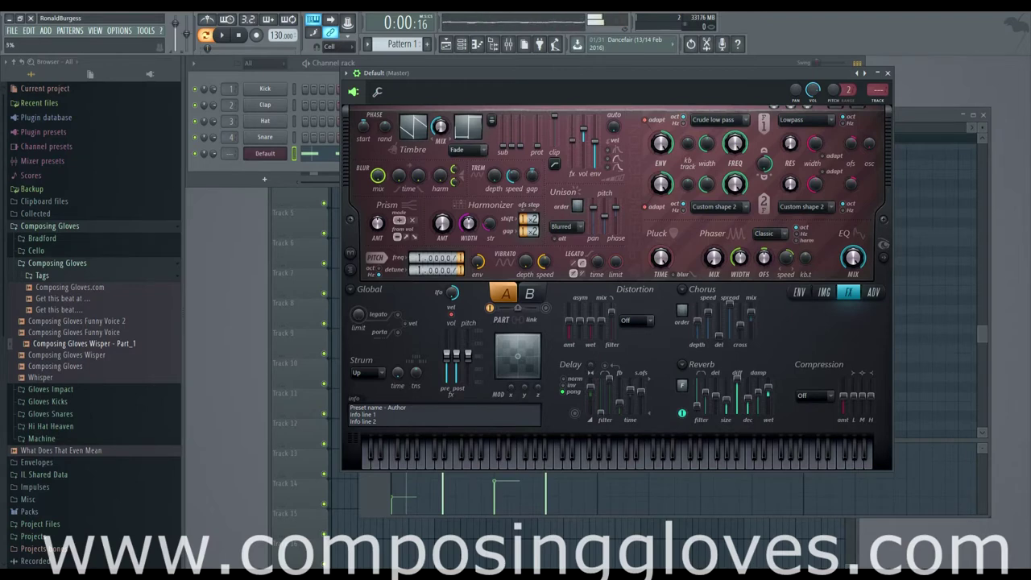
left_click(683, 413)
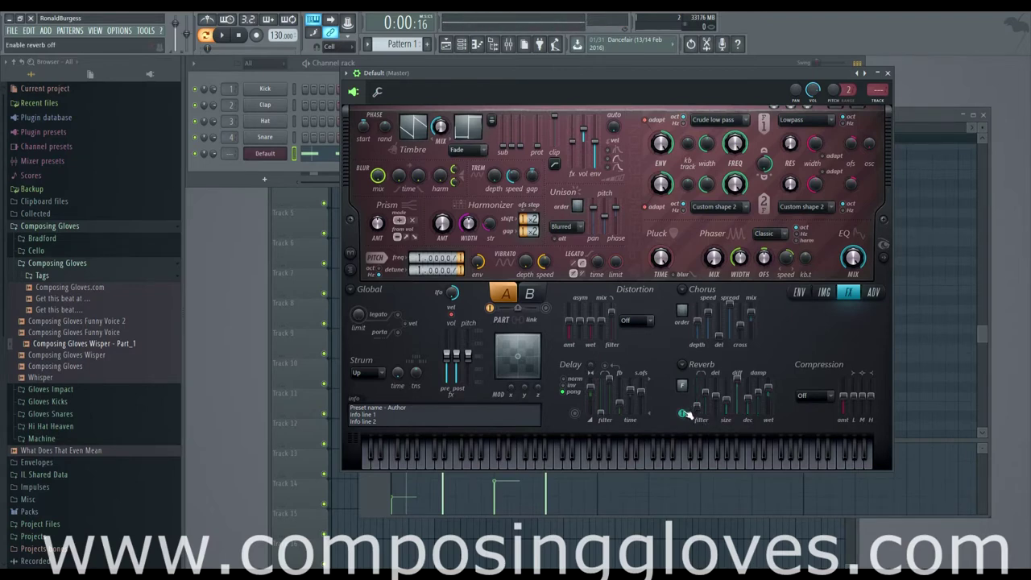
Show the volume envelope and listen to F4 with the time domain volume lowered and raised back
left_click(800, 293)
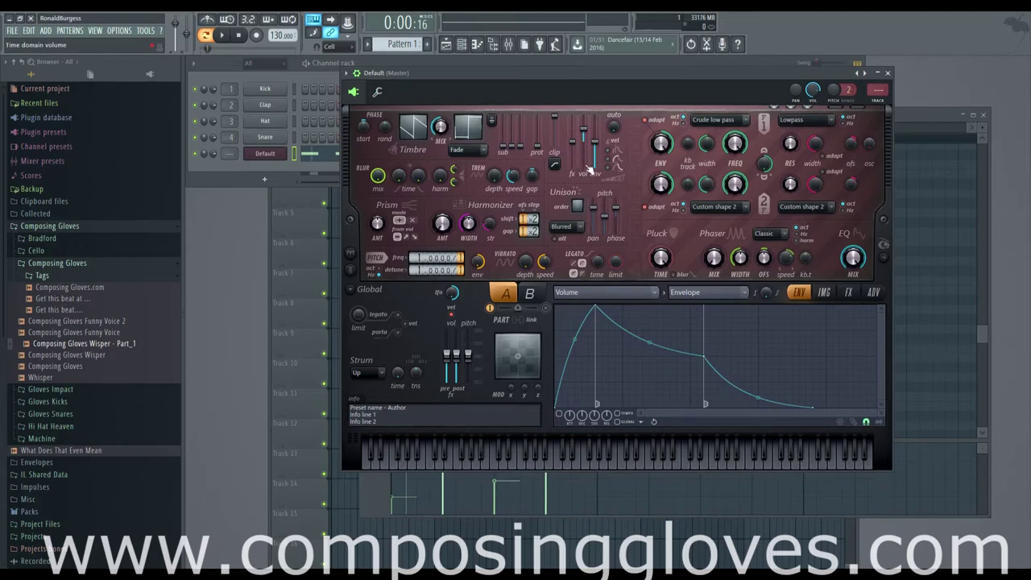
left_click_drag(584, 130, 584, 153)
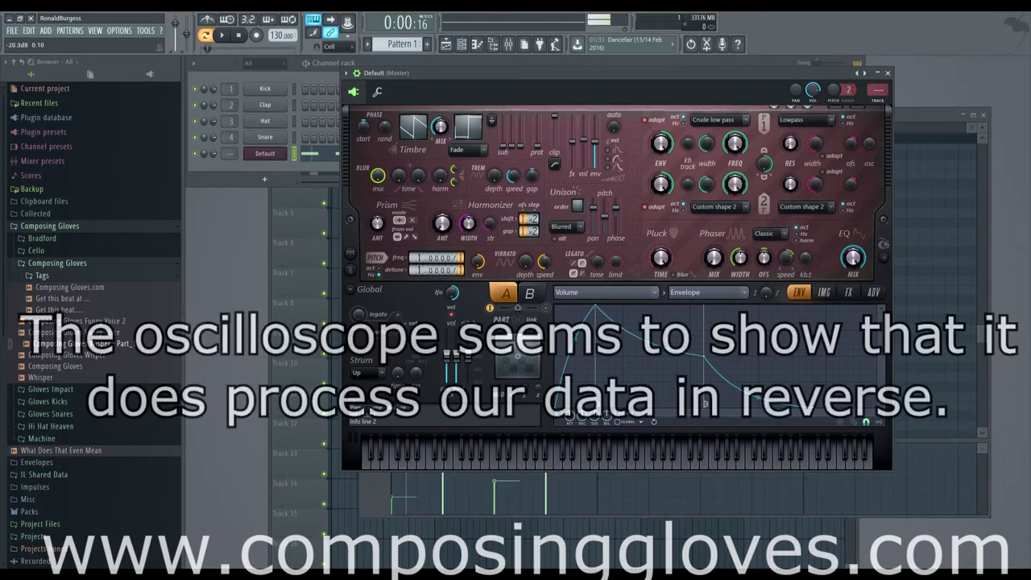
key("v")
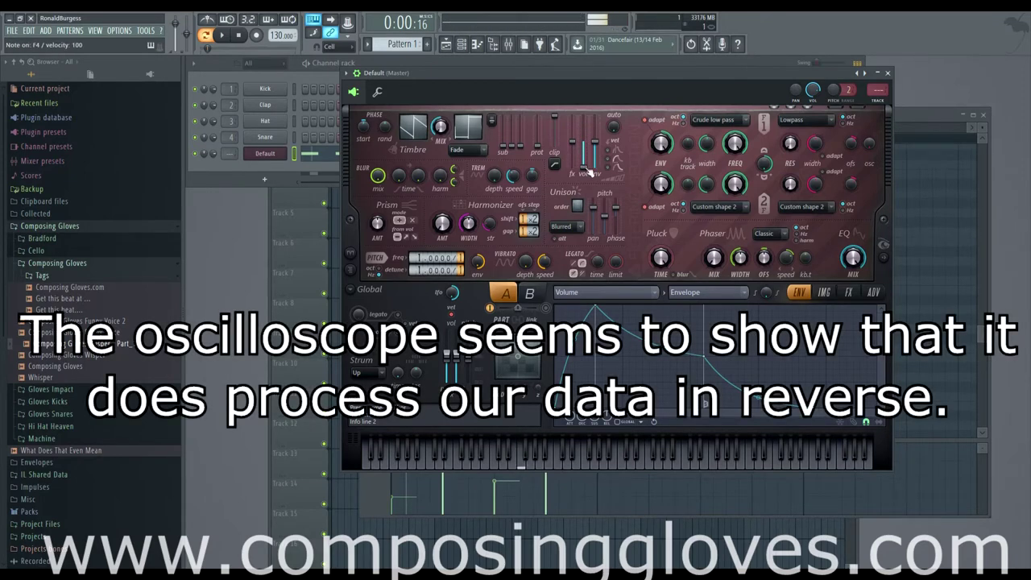
mouse_move(583, 143)
left_mouse_down()
mouse_move(584, 120)
mouse_move(583, 139)
mouse_move(583, 128)
left_mouse_up()
key("v")
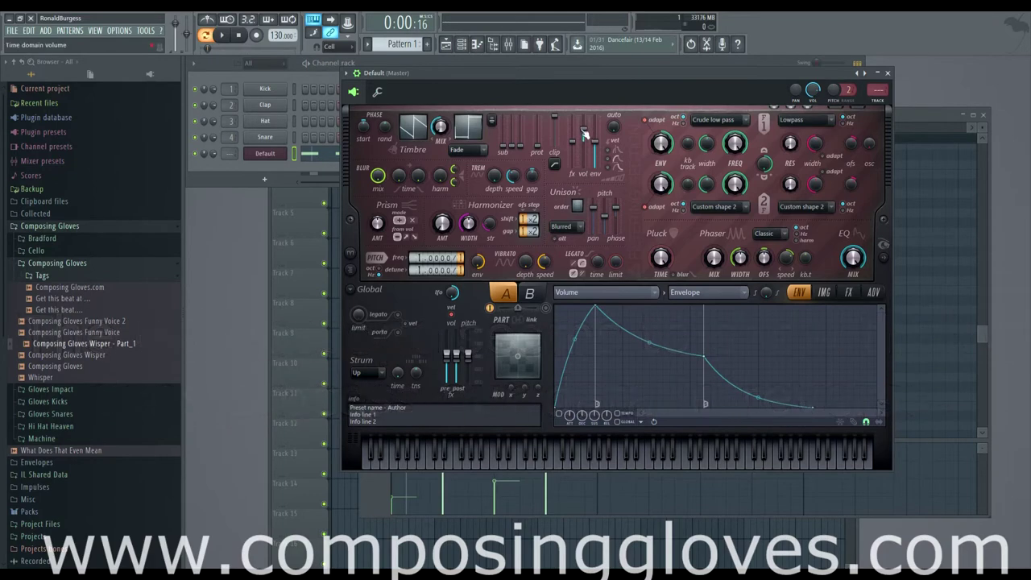
left_click_drag(586, 131, 590, 146)
key("v")
key("v")
key("v")
left_click_drag(587, 147, 587, 131)
key("v")
Enable the Envelope articulator for Volume, move its attack peak later to lengthen the attack, and play a test note
left_click(731, 296)
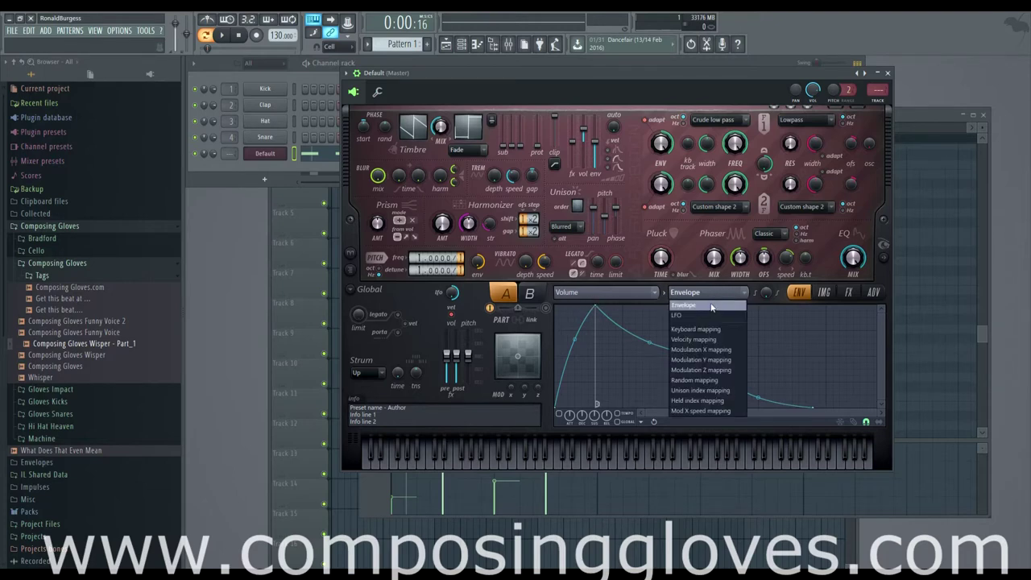
left_click(713, 294)
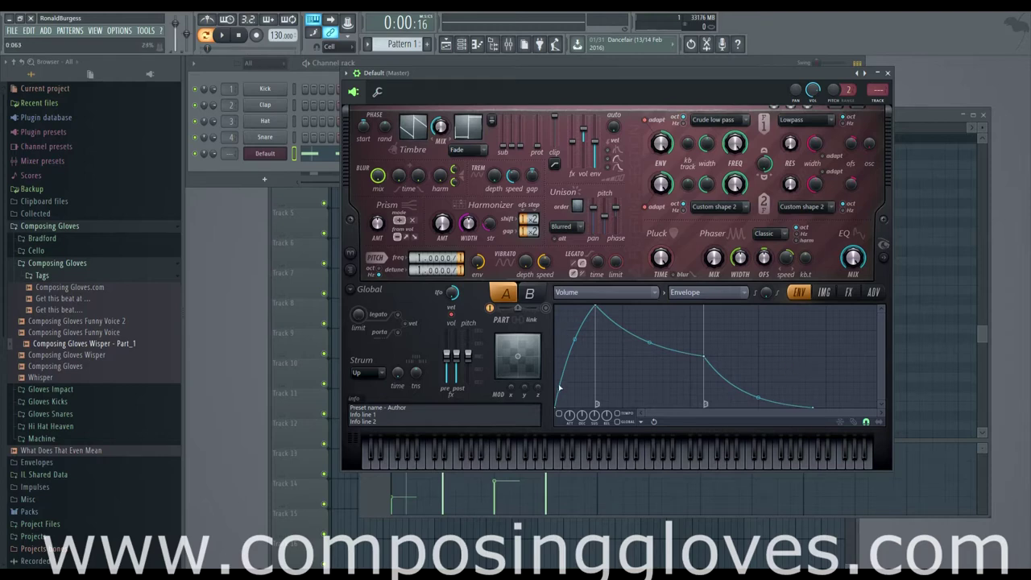
left_click(560, 414)
left_click(559, 414)
left_click(561, 415)
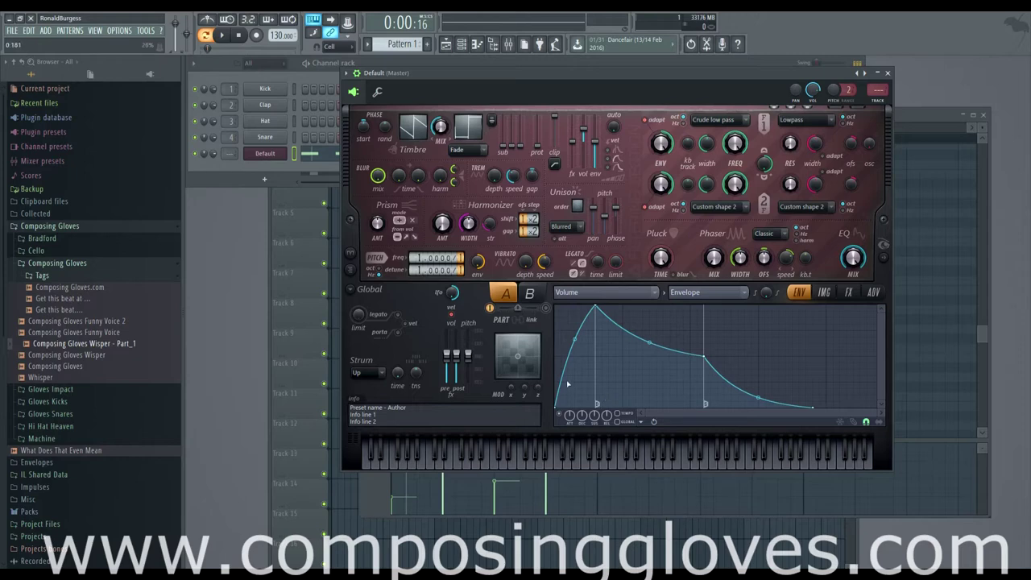
mouse_move(597, 306)
left_mouse_down()
mouse_move(695, 307)
mouse_move(616, 306)
left_mouse_up()
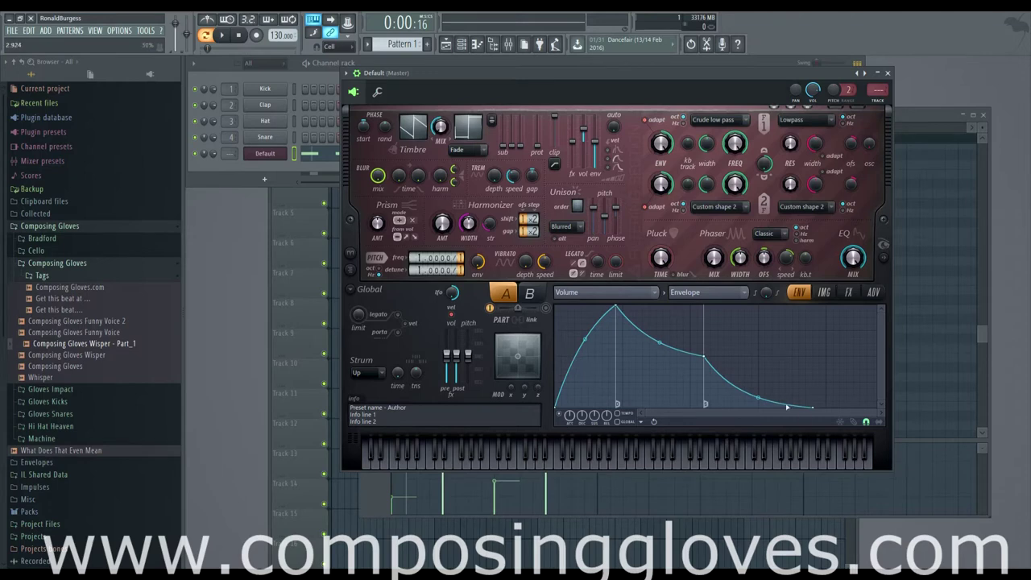
key("z")
Try a different attack time scale on the volume envelope, bring it back to centre and play G4
mouse_move(569, 416)
left_mouse_down()
mouse_move(569, 428)
mouse_move(570, 416)
left_mouse_up()
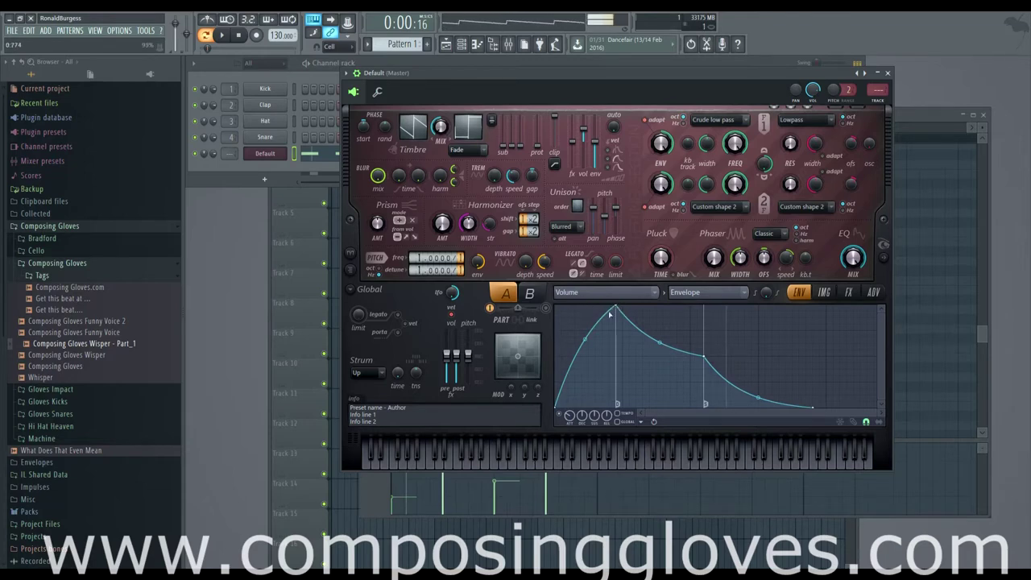
mouse_move(570, 416)
left_mouse_down()
mouse_move(569, 427)
mouse_move(570, 417)
left_mouse_up()
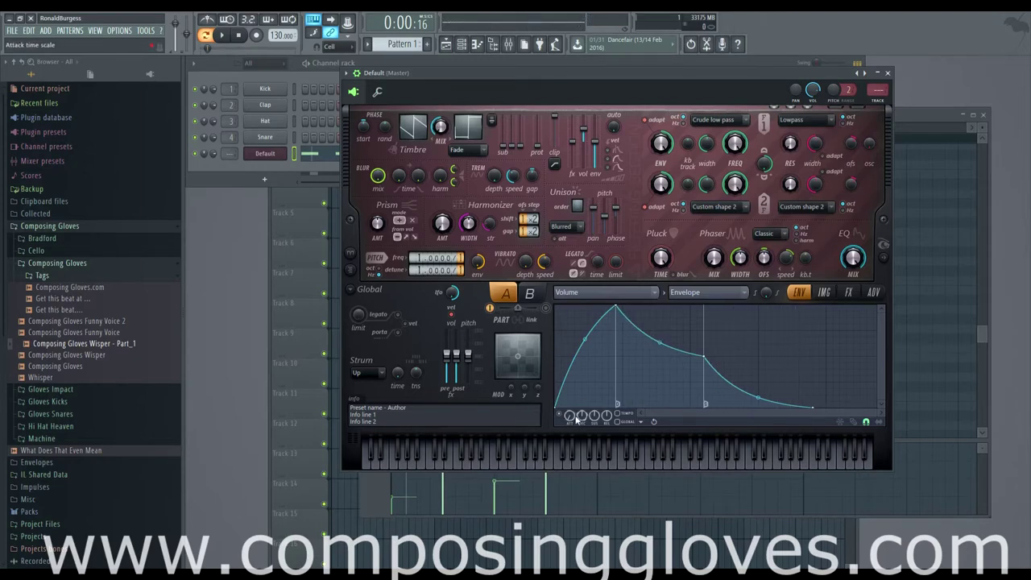
left_click_drag(569, 417, 570, 390)
key("b")
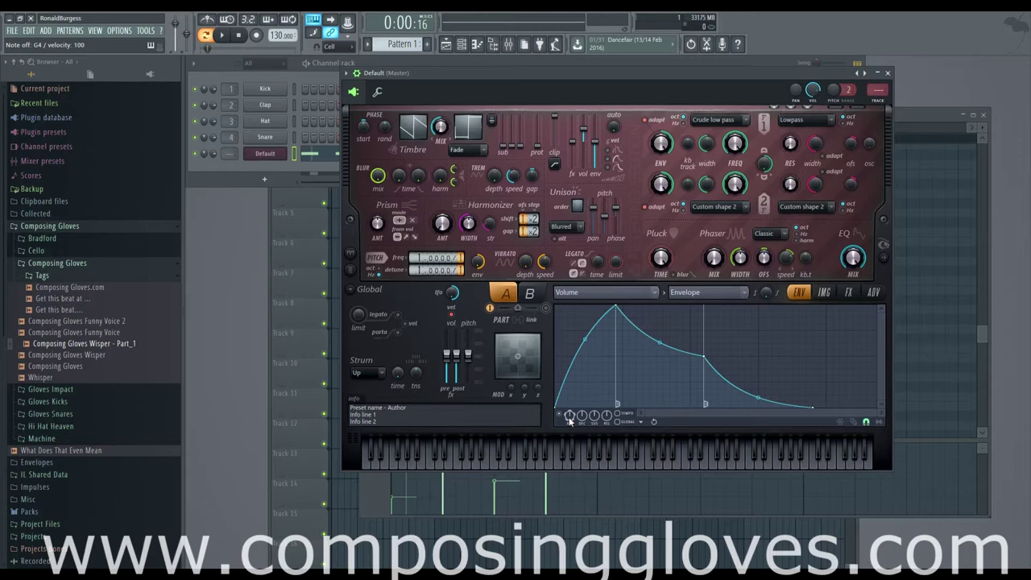
mouse_move(581, 415)
left_mouse_down()
mouse_move(581, 429)
mouse_move(581, 416)
left_mouse_up()
Examine the global envelope mapping targets, including Global envelope attack time, and return to the Volume envelope
left_click(652, 292)
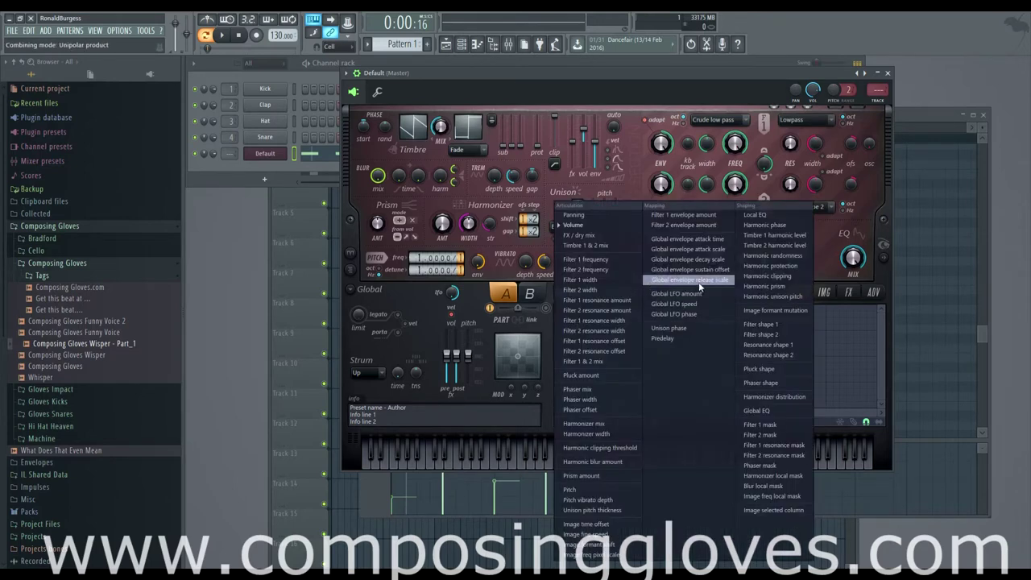
left_click(879, 335)
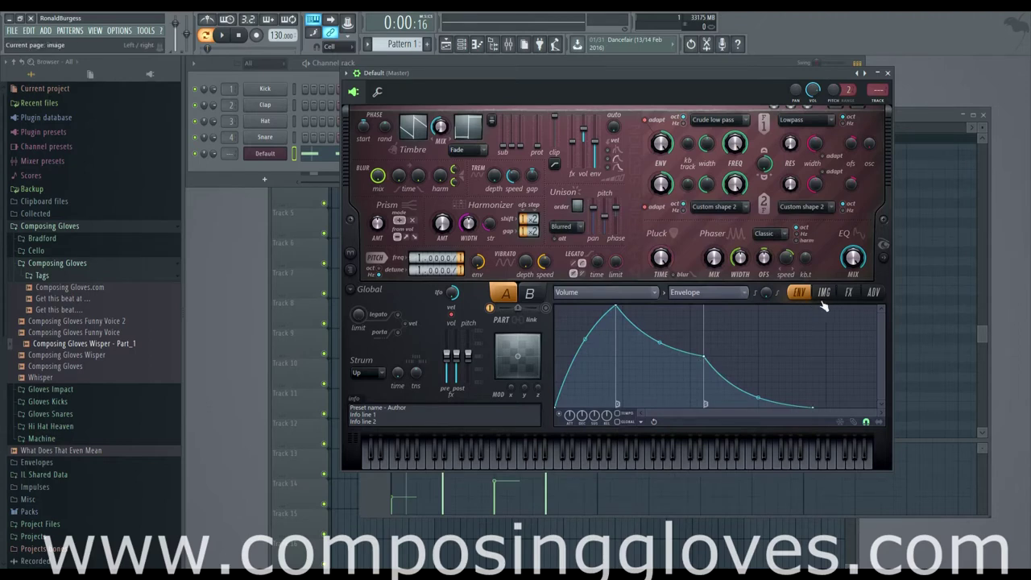
left_click(652, 293)
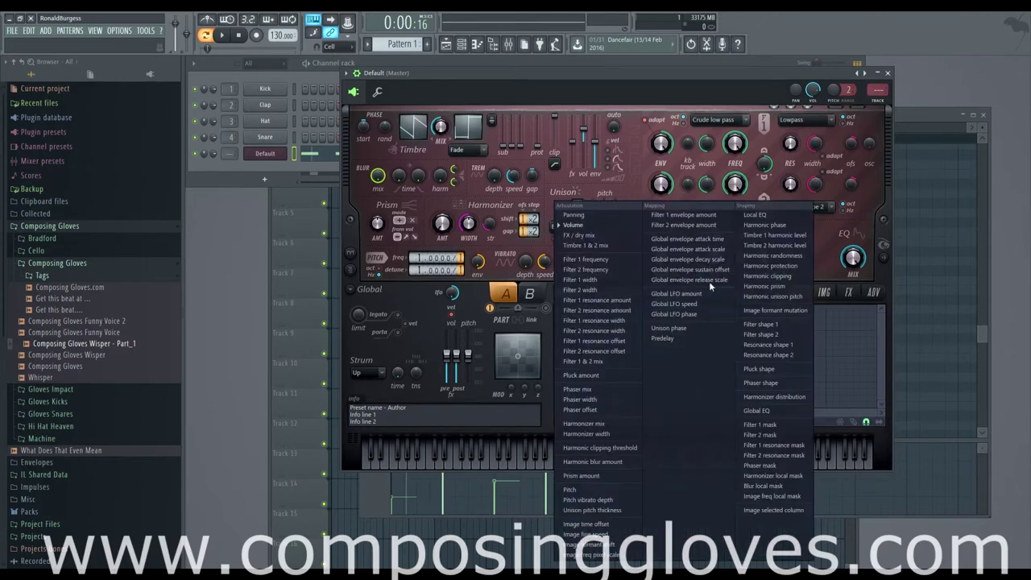
left_click(693, 239)
left_click(614, 293)
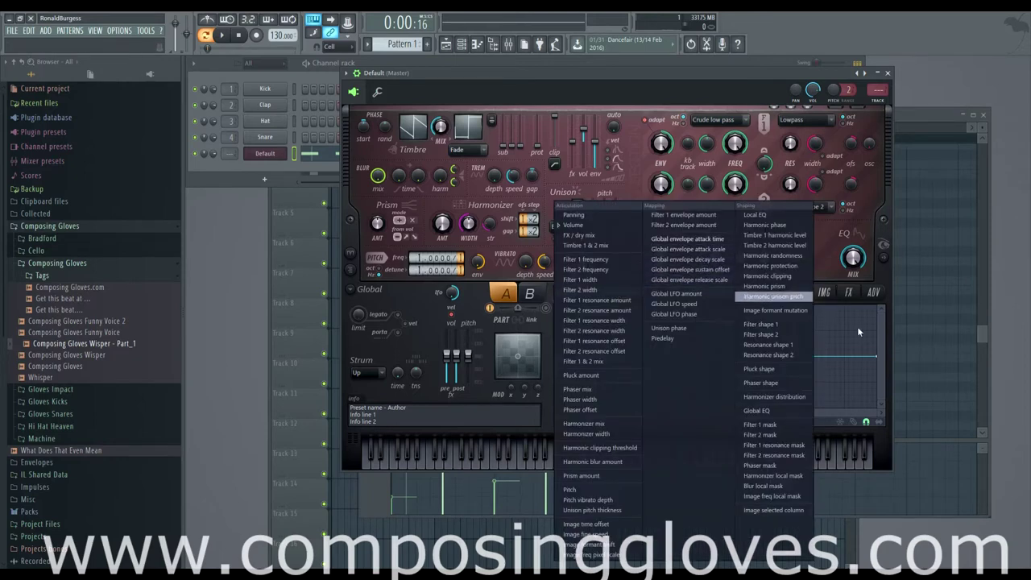
left_click(882, 345)
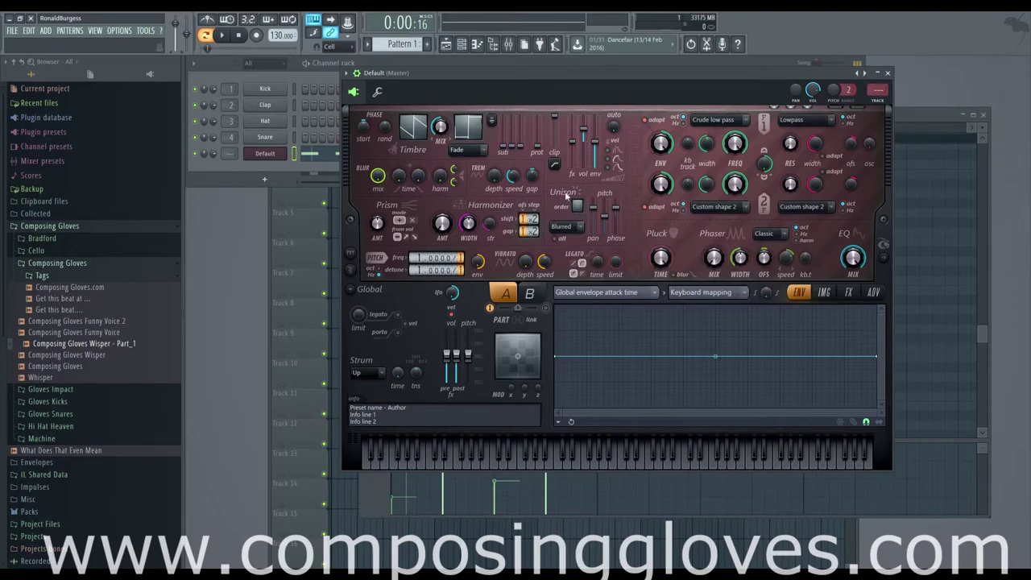
left_click(615, 292)
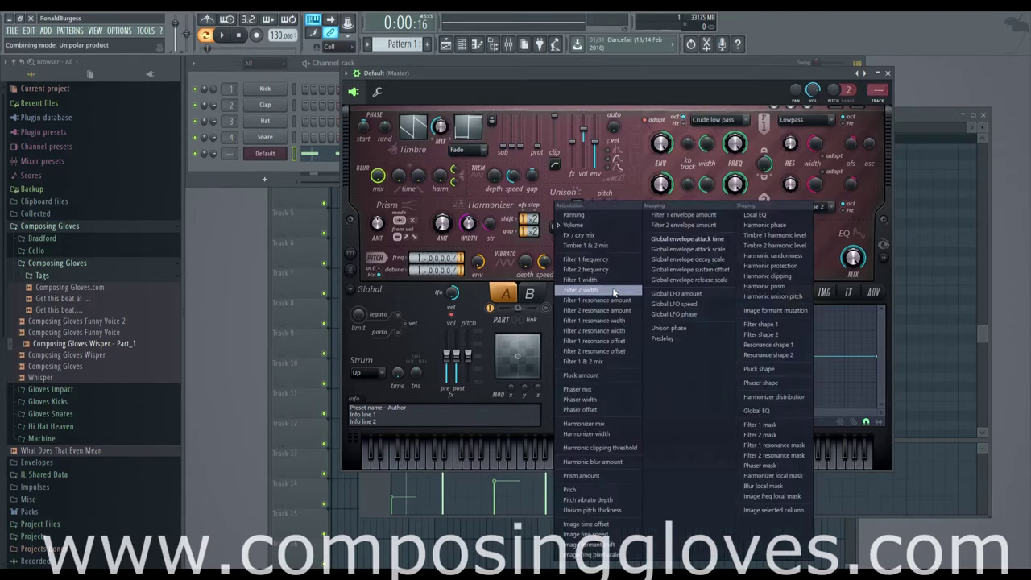
left_click(886, 352)
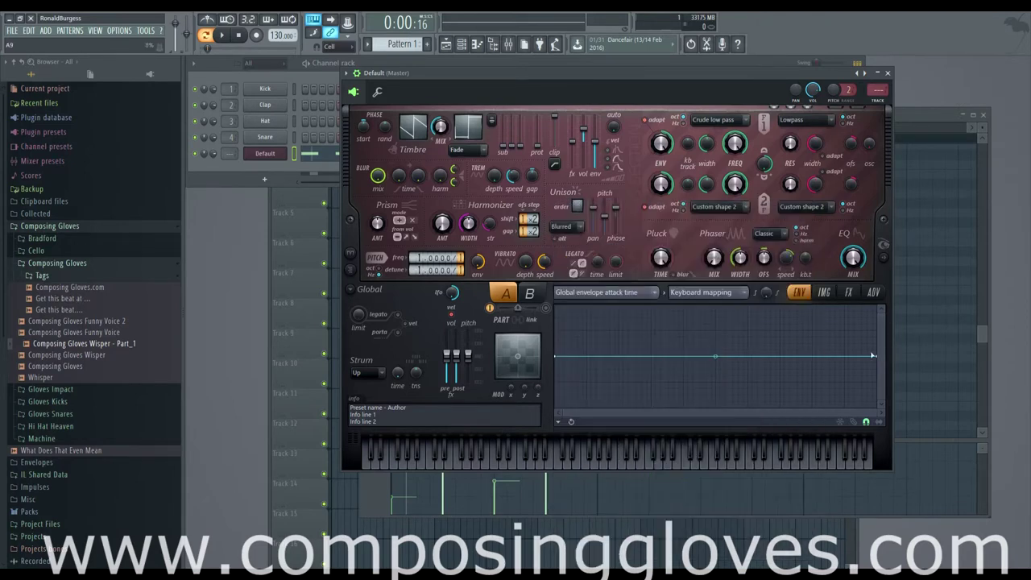
left_click(637, 294)
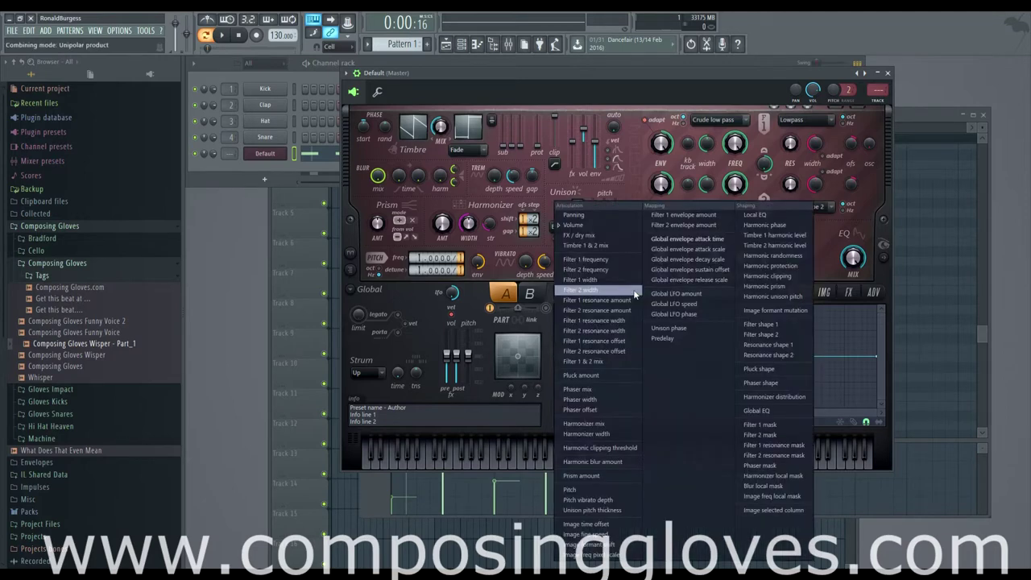
left_click(569, 230)
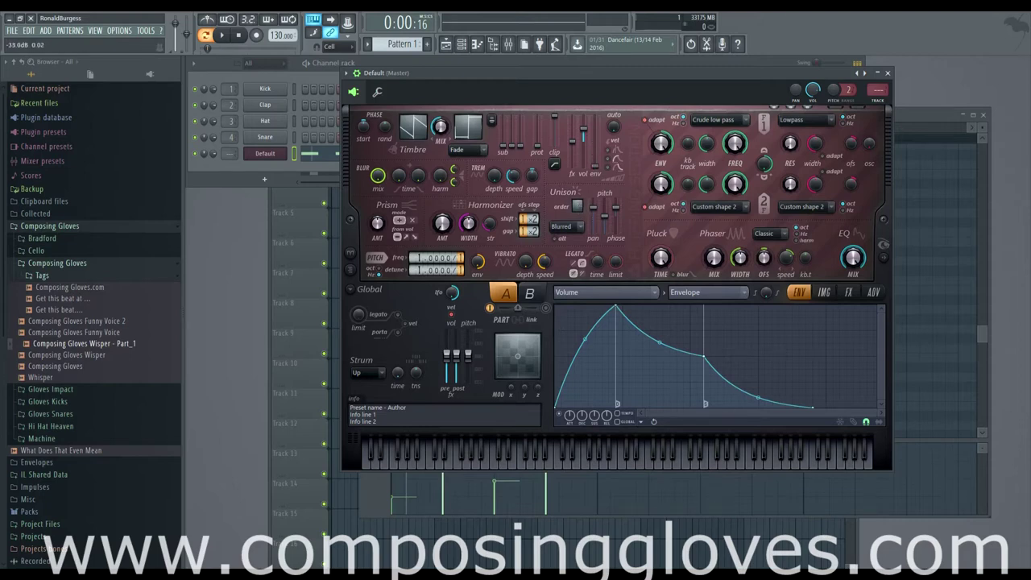
Try different volume env amounts and auto gain settings while playing test notes, and restore both controls
key("z")
mouse_move(557, 408)
left_mouse_down()
mouse_move(559, 306)
mouse_move(546, 408)
left_mouse_up()
left_click_drag(596, 149, 596, 146)
key("z")
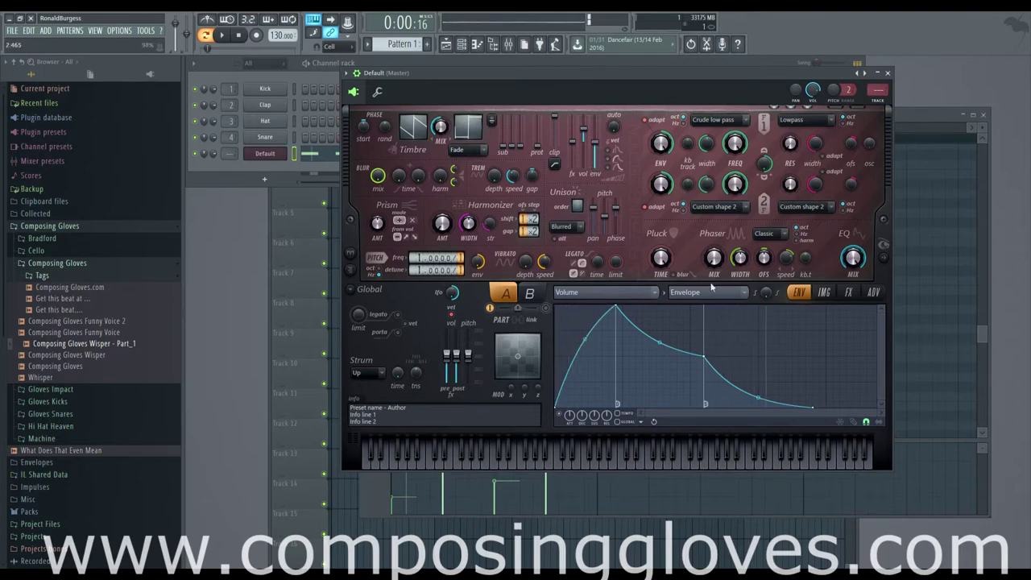
mouse_move(597, 144)
left_mouse_down()
mouse_move(603, 123)
mouse_move(596, 144)
left_mouse_up()
key("v")
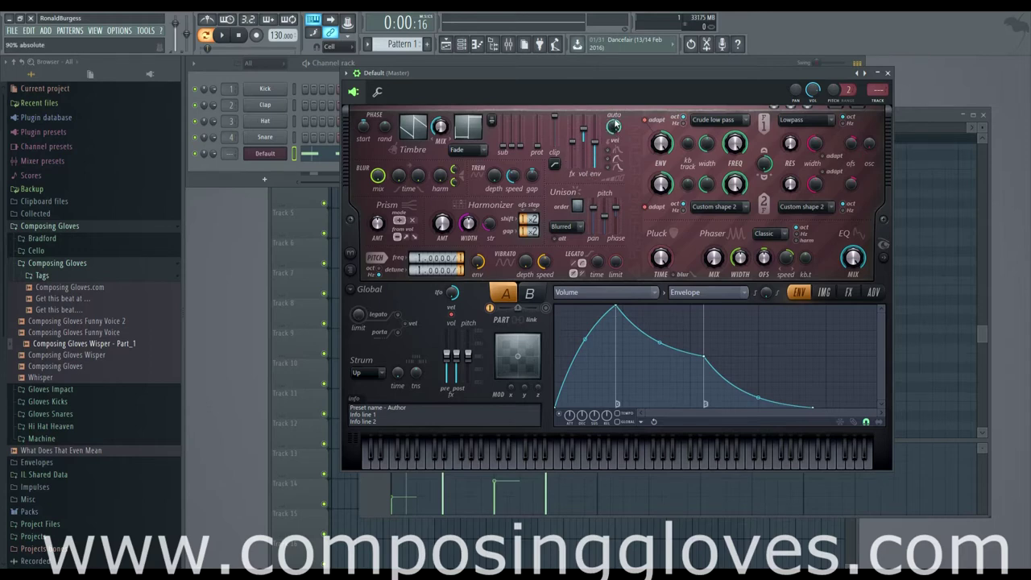
left_click_drag(614, 127, 614, 161)
Examine the four C5 notes of the Default channel and their velocities in the piano roll
left_click(274, 154)
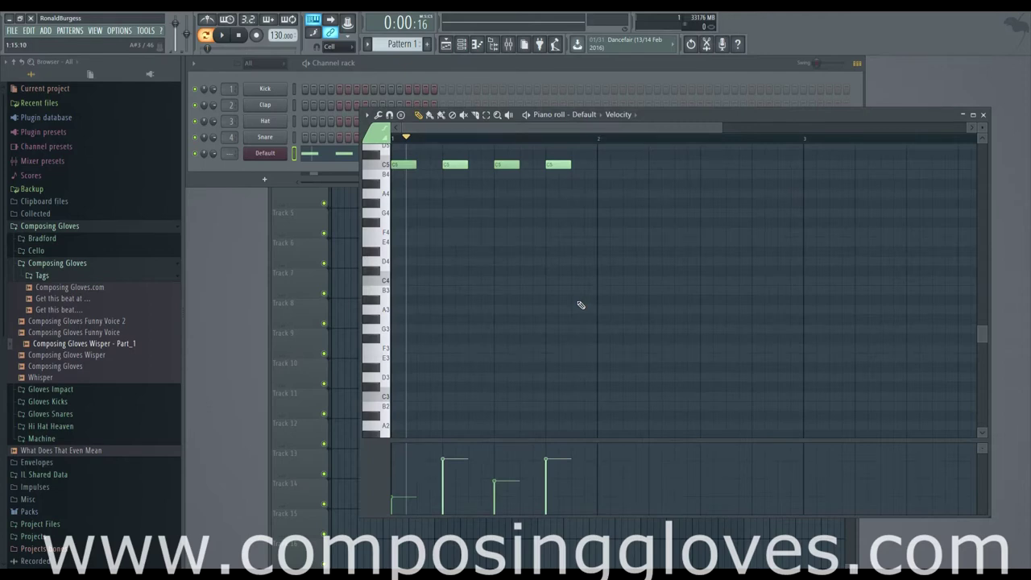
scroll(457, 258, "up", 3)
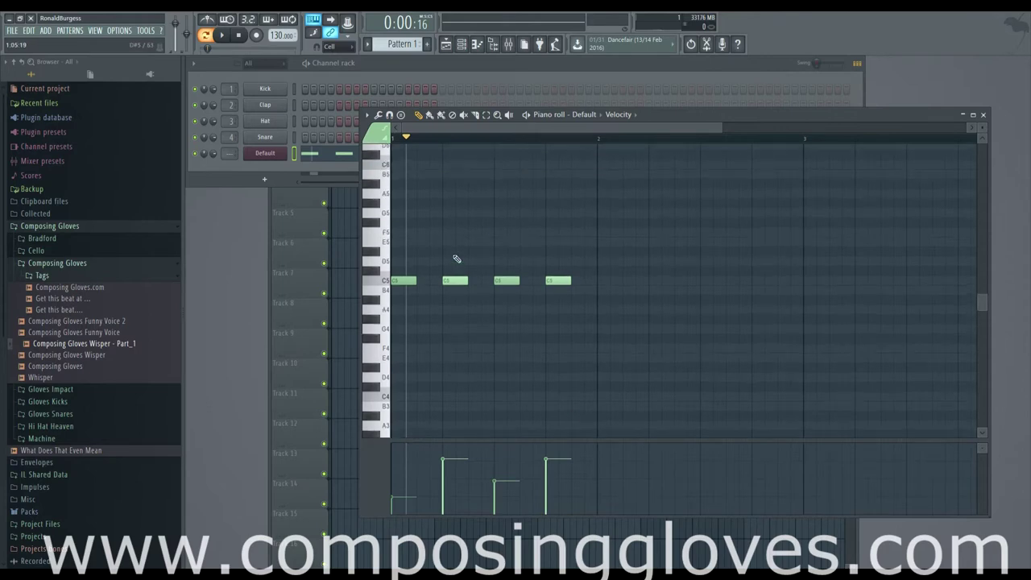
key("ctrl+a")
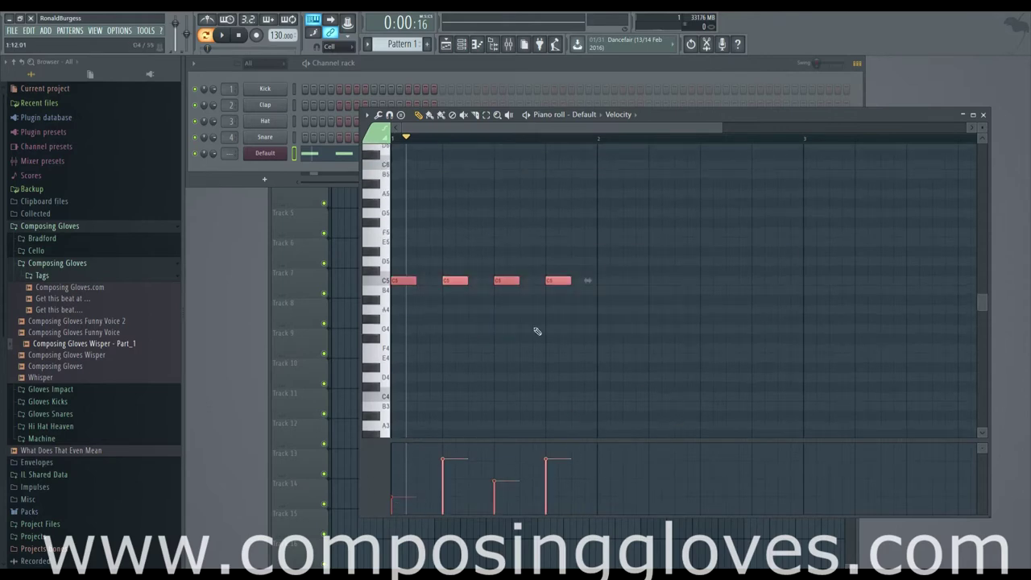
left_click(273, 156)
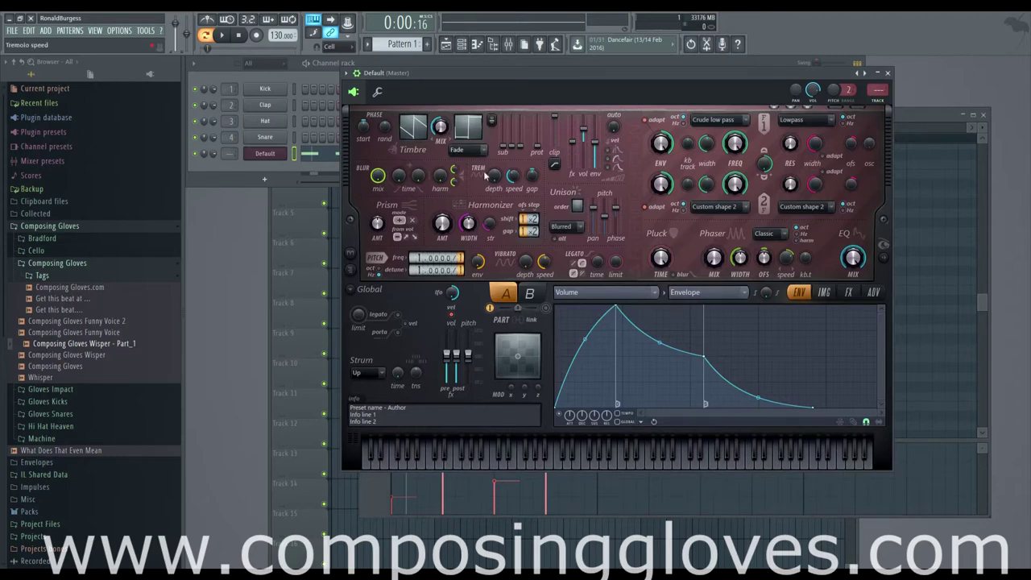
key("F7")
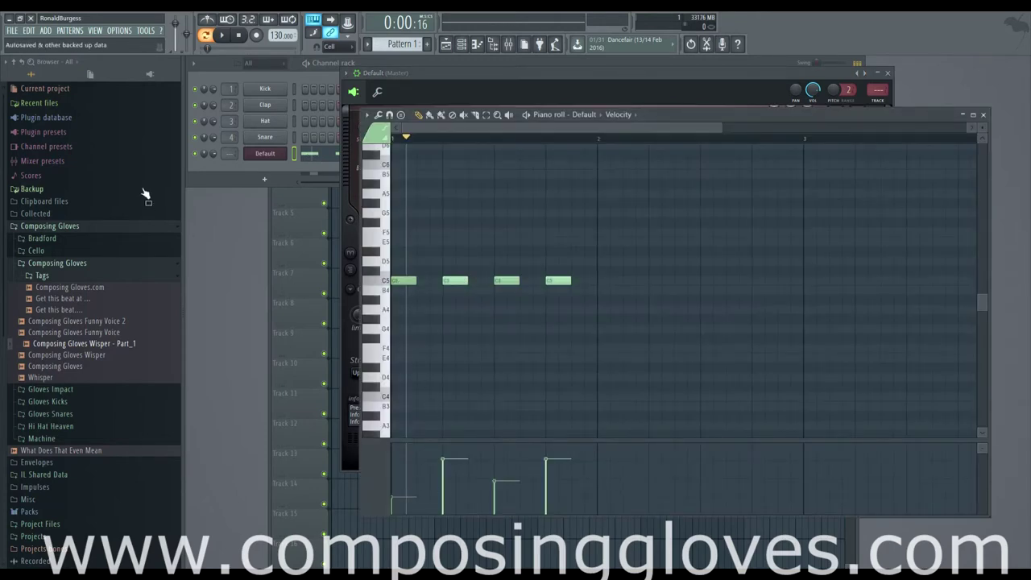
Bring back the Default channel's synth window and play Pattern 1 to hear the velocity differences
left_click(271, 153)
left_click(270, 153)
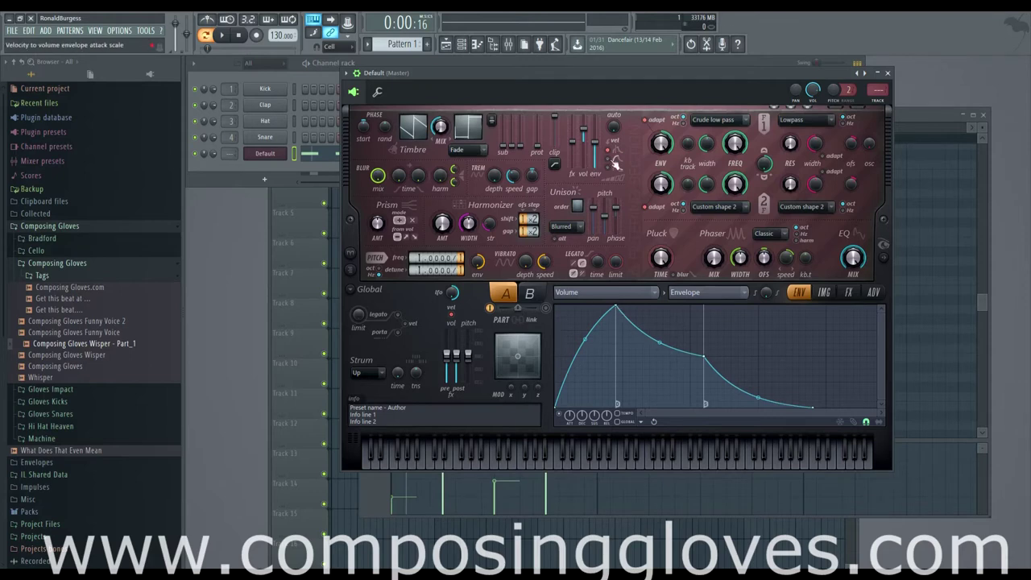
left_click(223, 36)
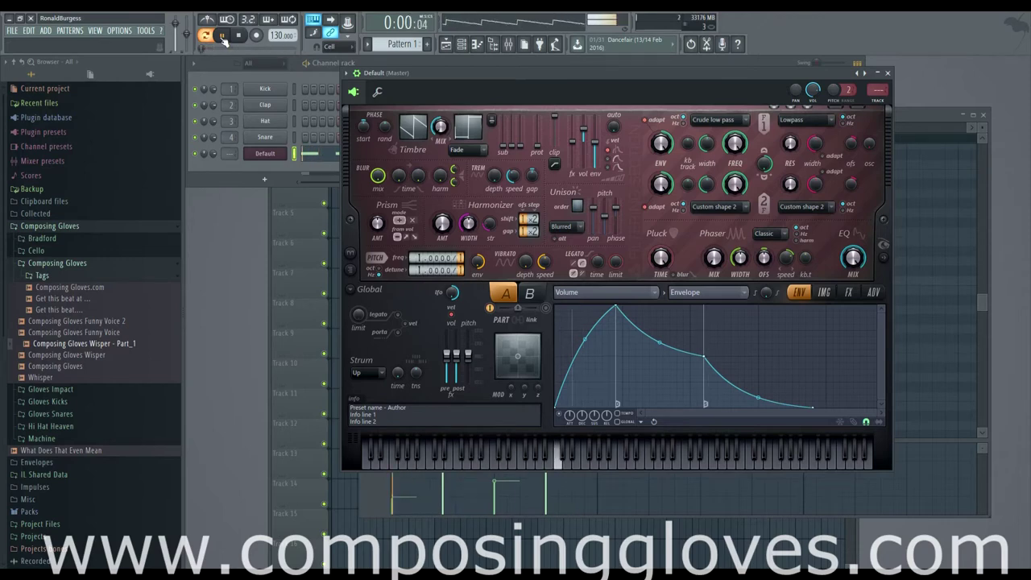
Stop playback, review the note velocities in the Default channel's piano roll, and bring the synth window back
left_click(223, 37)
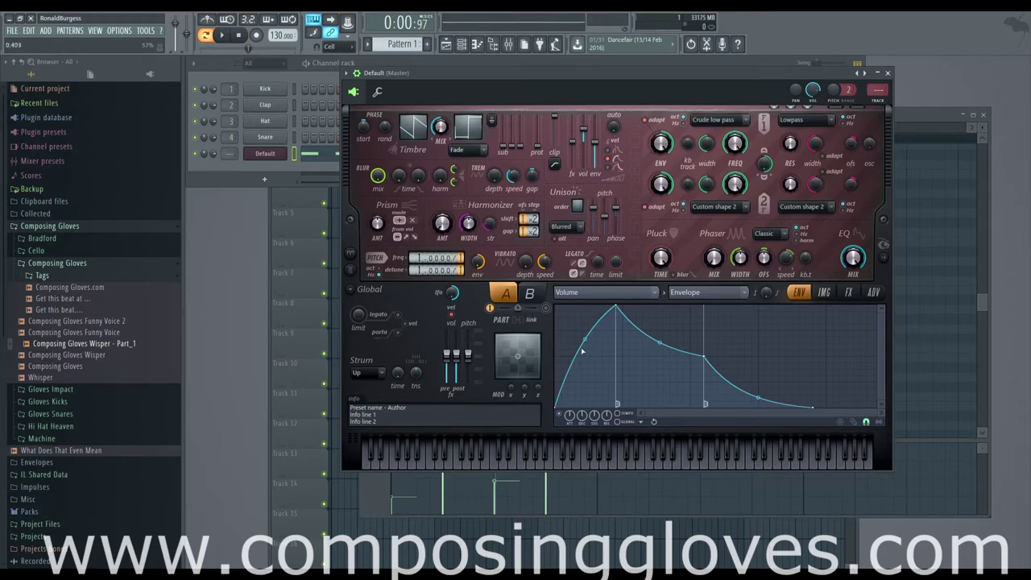
key("space")
left_click(575, 509)
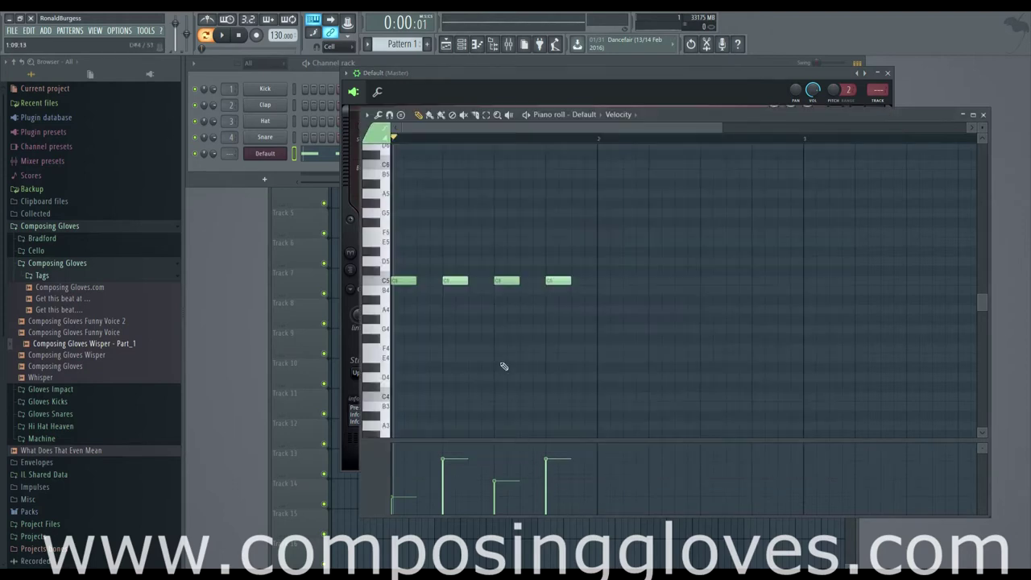
left_click(566, 73)
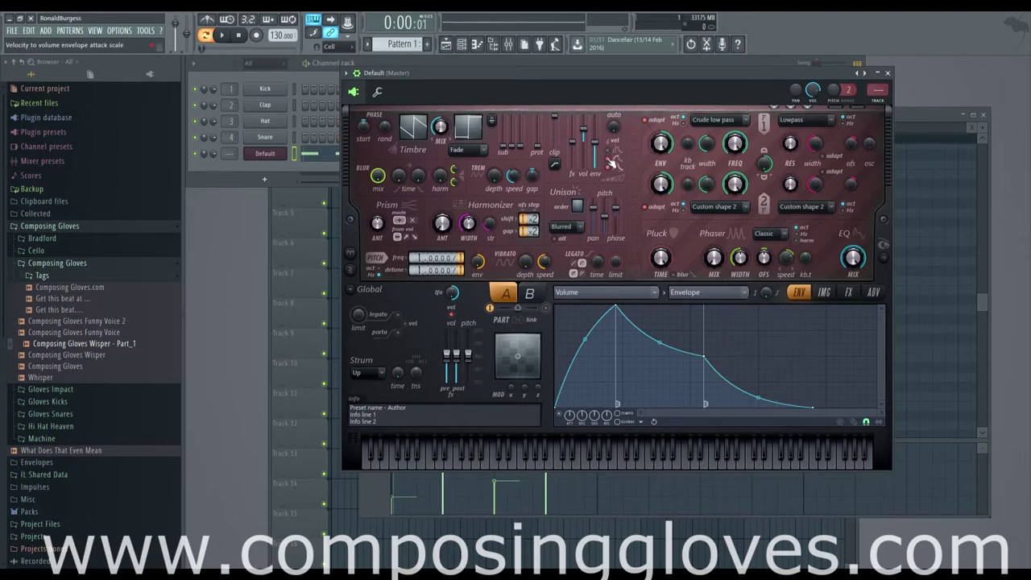
Toggle the velocity switches, including velocity to volume envelope attack scale, and play Pattern 1 to hear their effect
left_click(609, 166)
left_click(609, 151)
key("space")
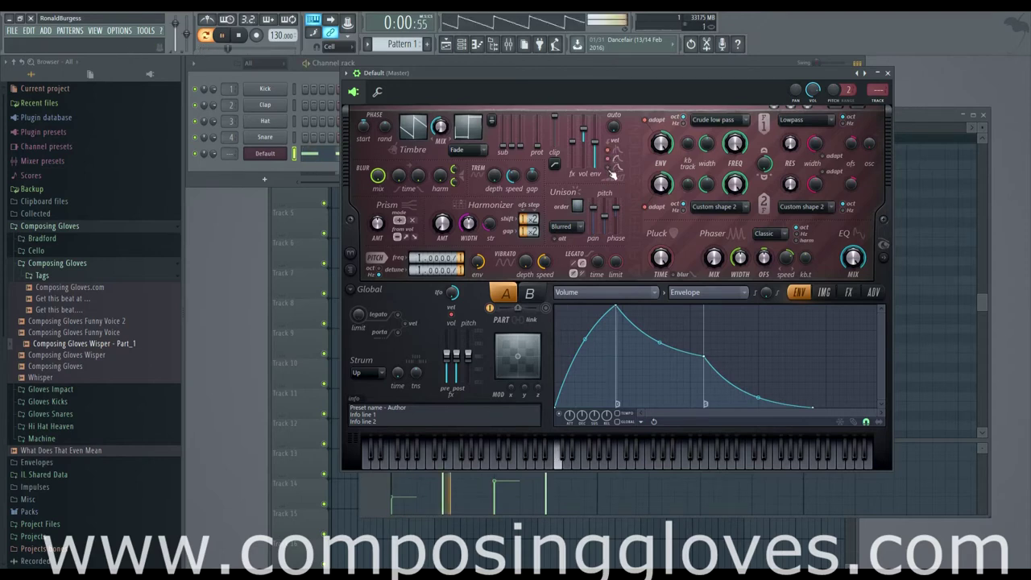
key("space")
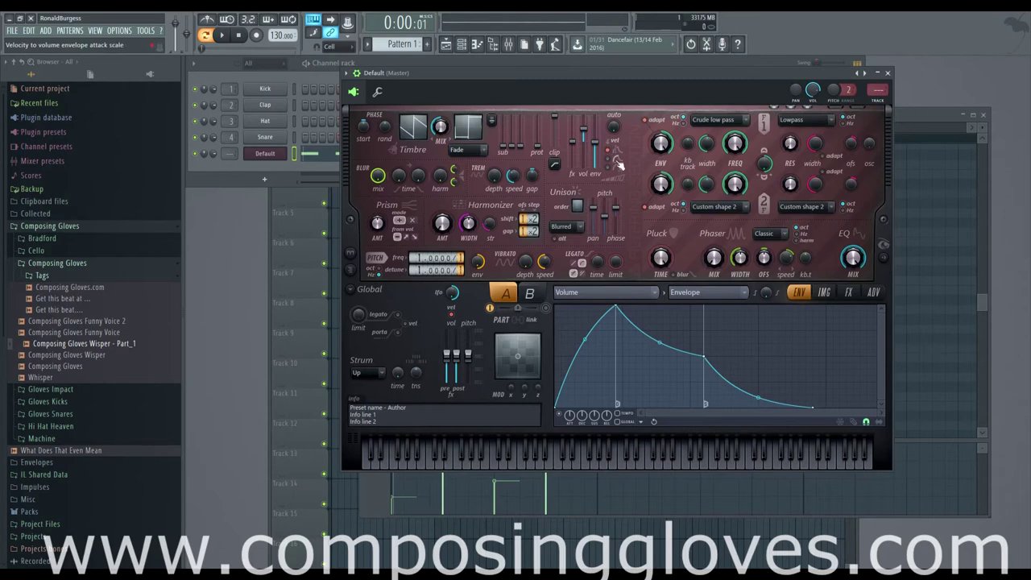
left_click(608, 151)
Show the Global envelope attack time keyboard mapping, review the target list, and check the notes in the piano roll
left_click(606, 292)
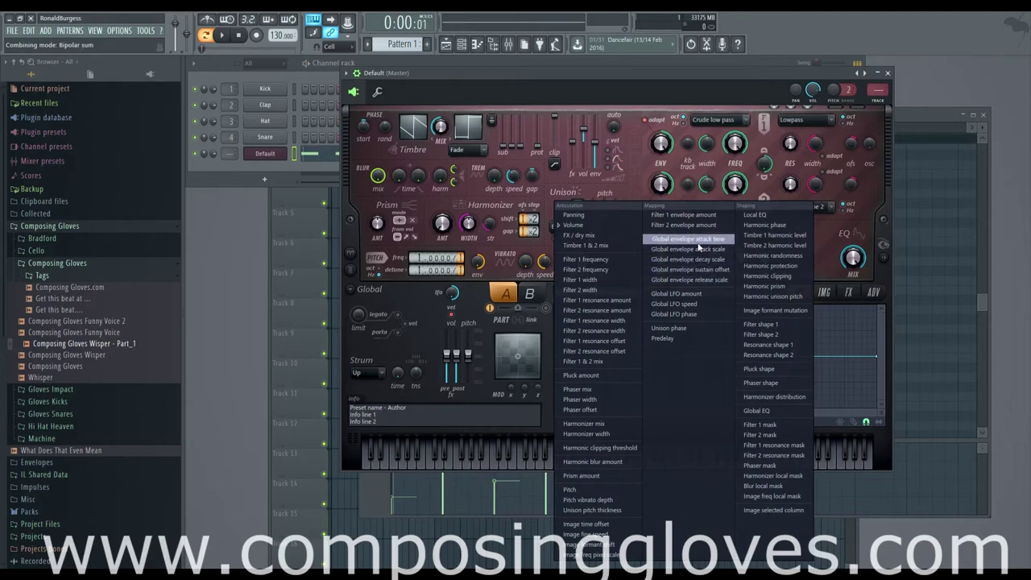
left_click(698, 242)
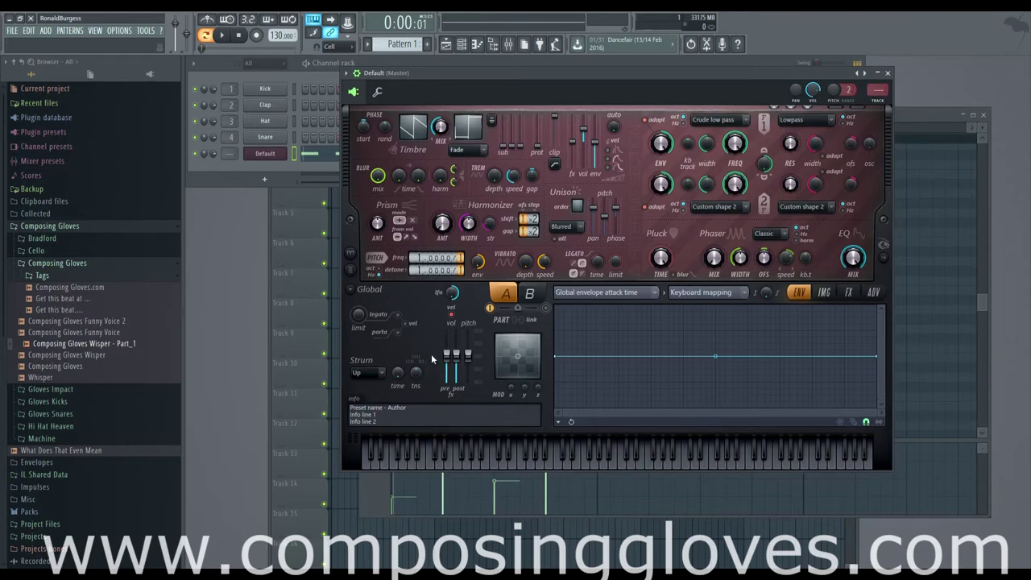
left_click(612, 294)
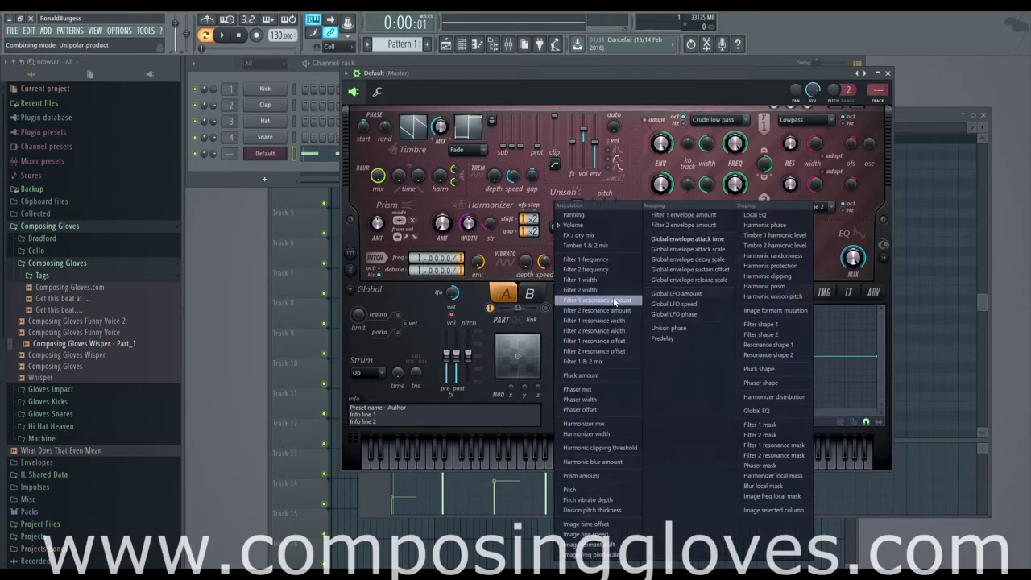
left_click(631, 157)
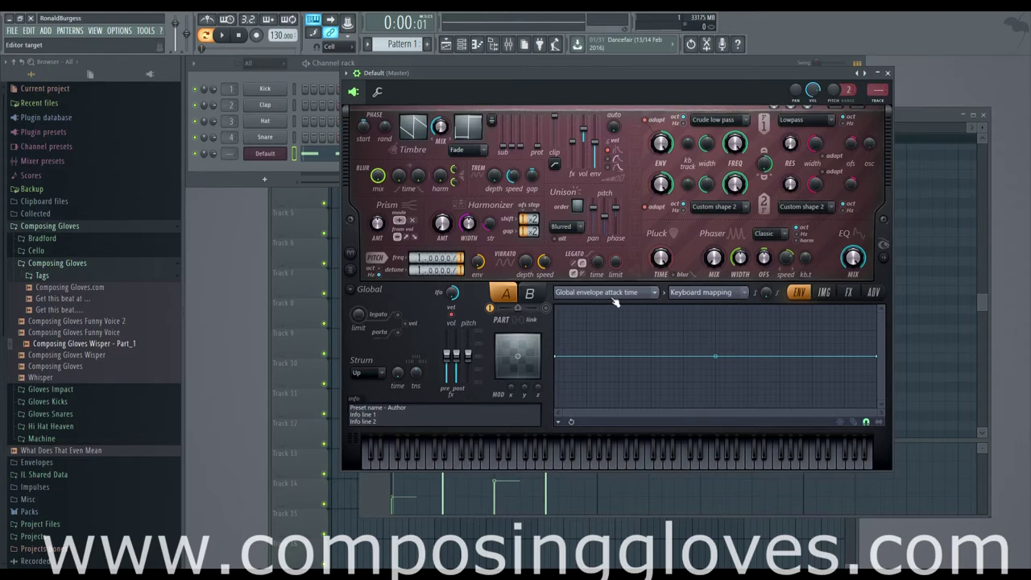
left_click(321, 155)
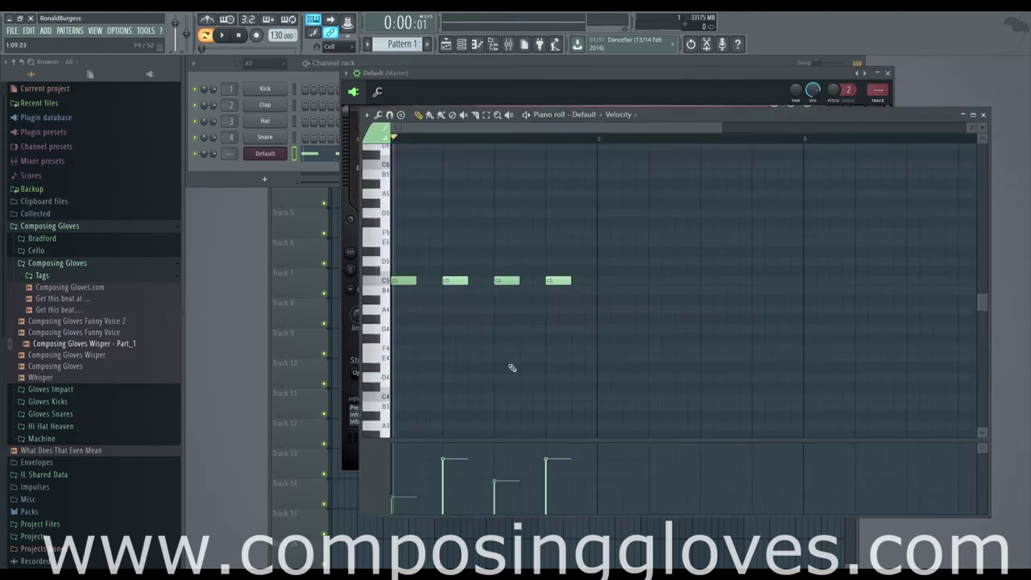
left_click(642, 76)
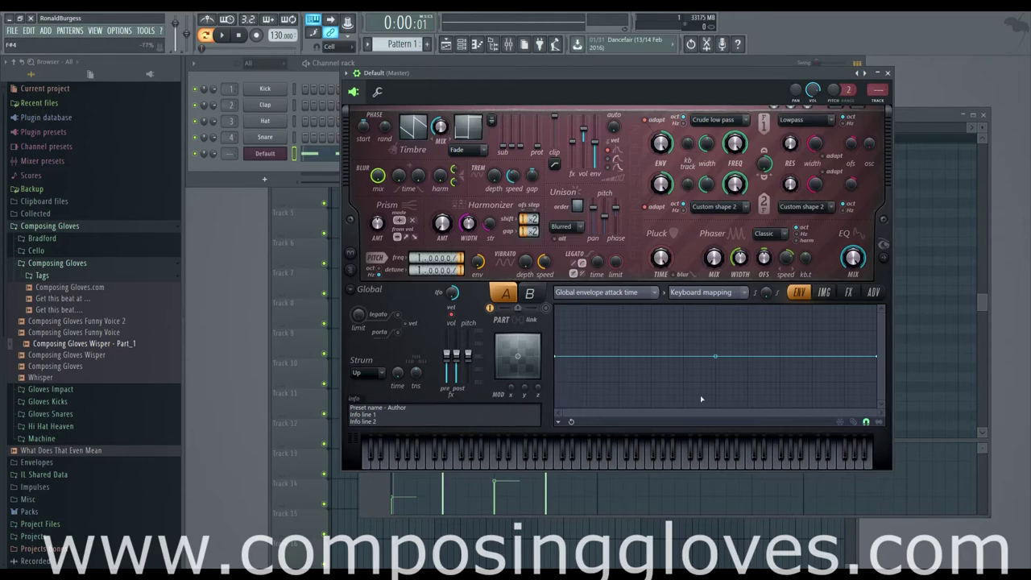
Add a G#4 point to the attack time mapping, curve both sides into a narrow spike, and try it at minimum and maximum
left_click_drag(876, 411, 616, 407)
right_click(708, 310)
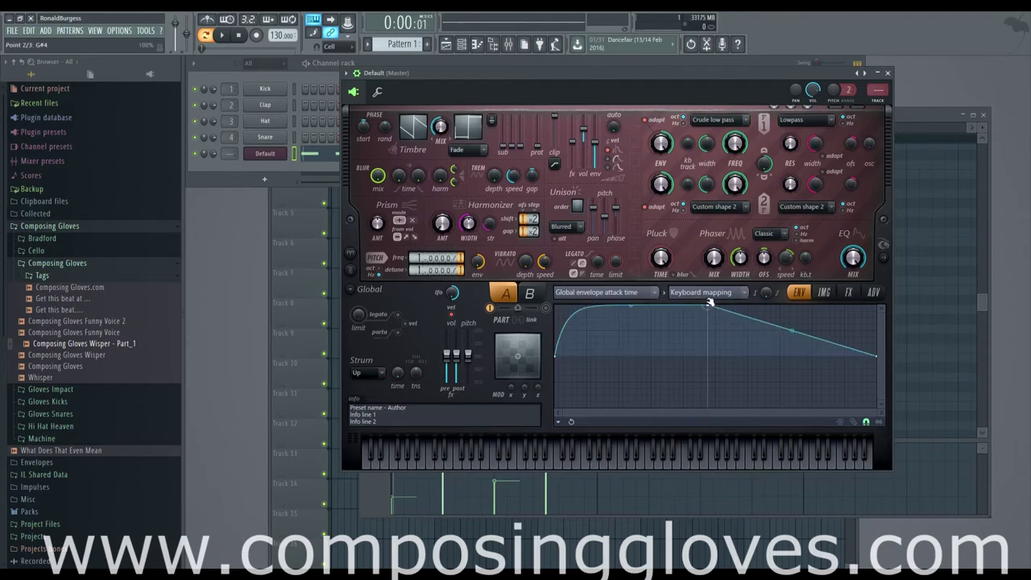
left_click_drag(630, 306, 630, 356)
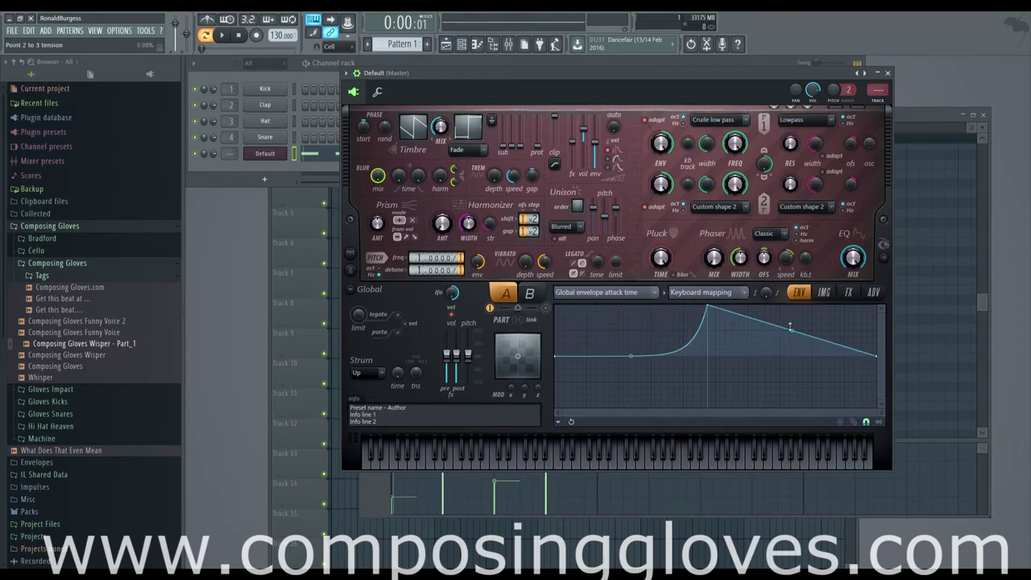
left_click_drag(792, 329, 792, 355)
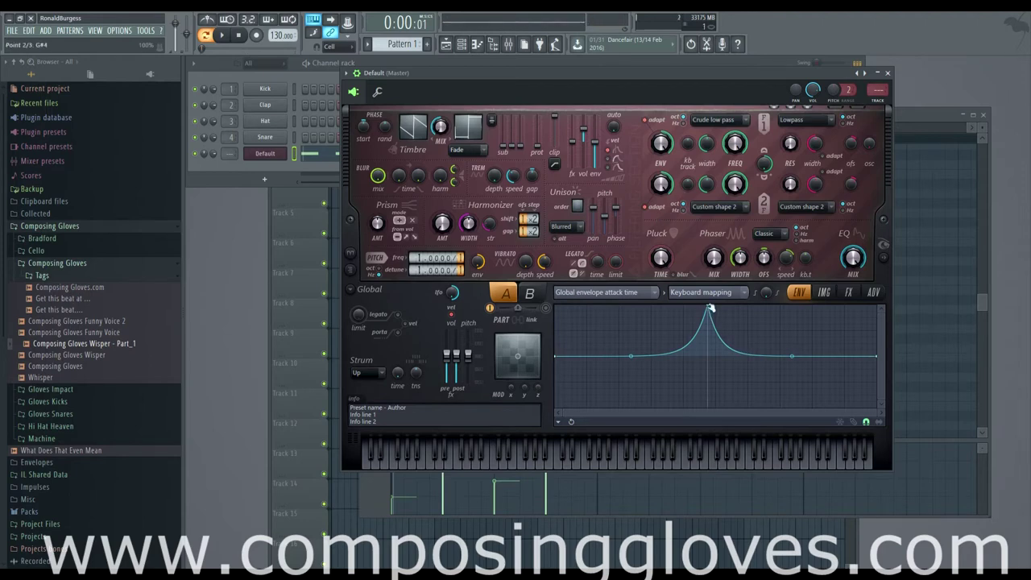
left_click_drag(709, 308, 711, 425)
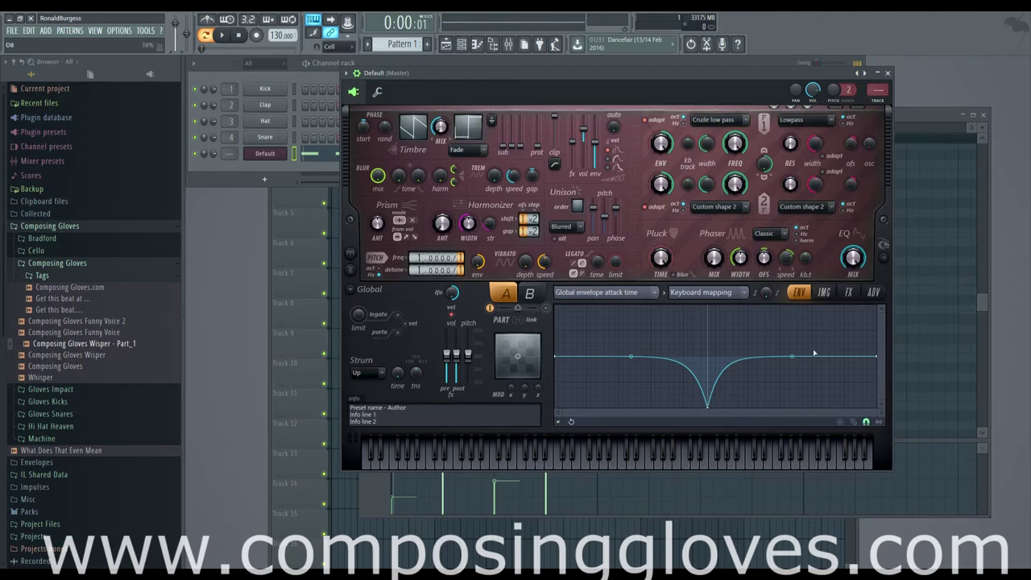
left_click_drag(708, 407, 712, 298)
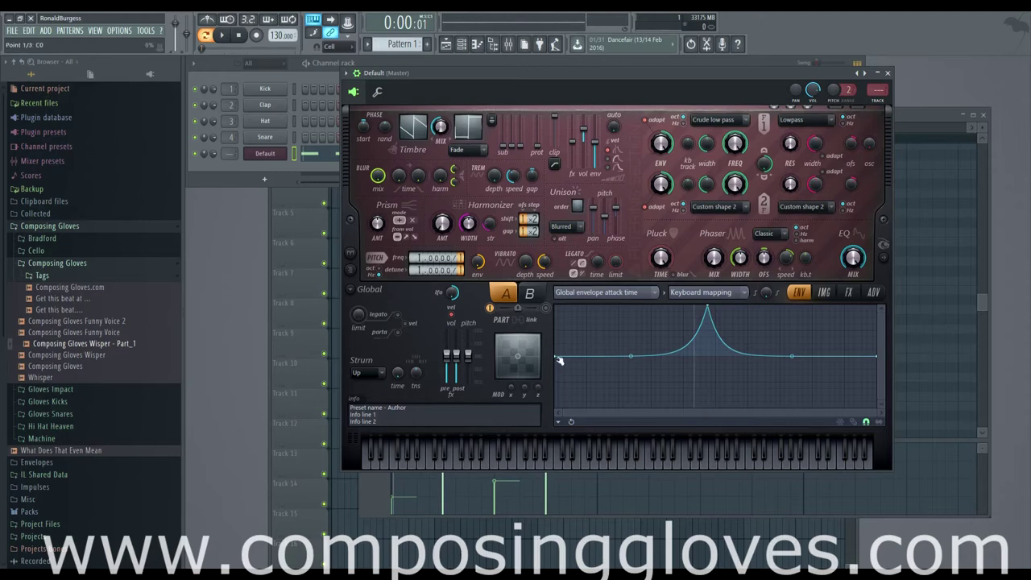
Play keys across the keyboard to compare attack times, adding a second mapping point at E2 set to -50%
left_click(504, 463)
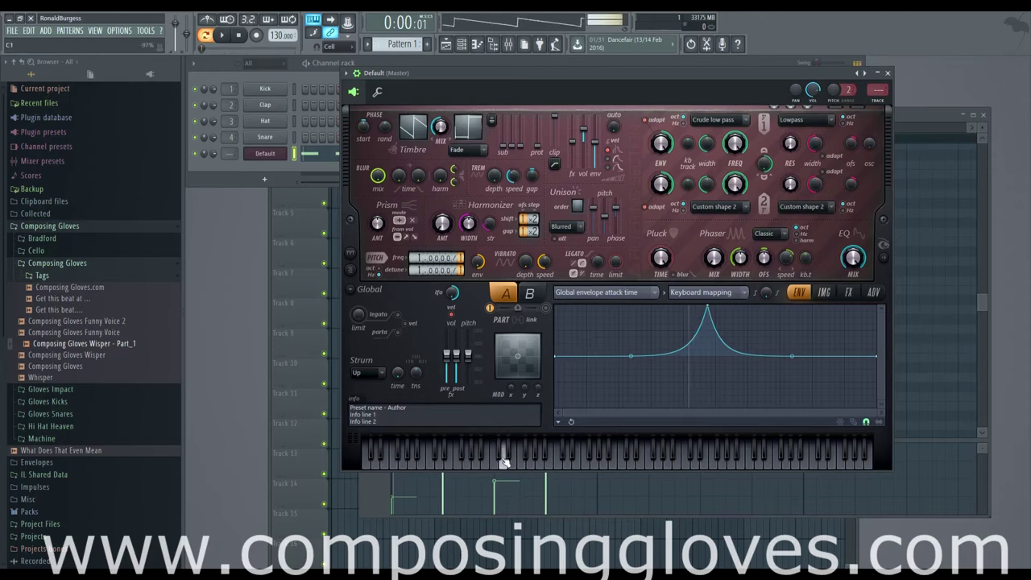
left_click(403, 463)
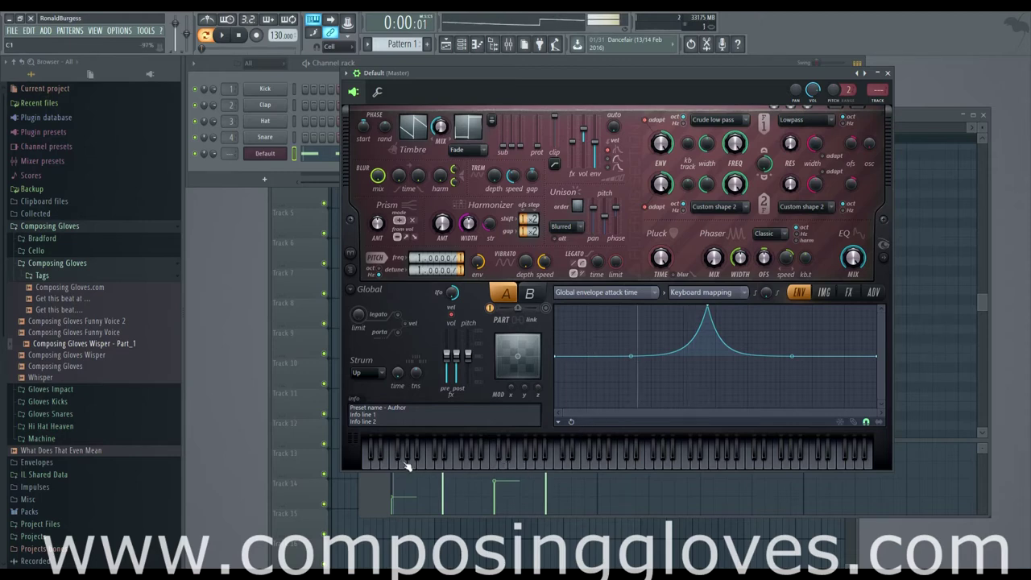
left_click(404, 449)
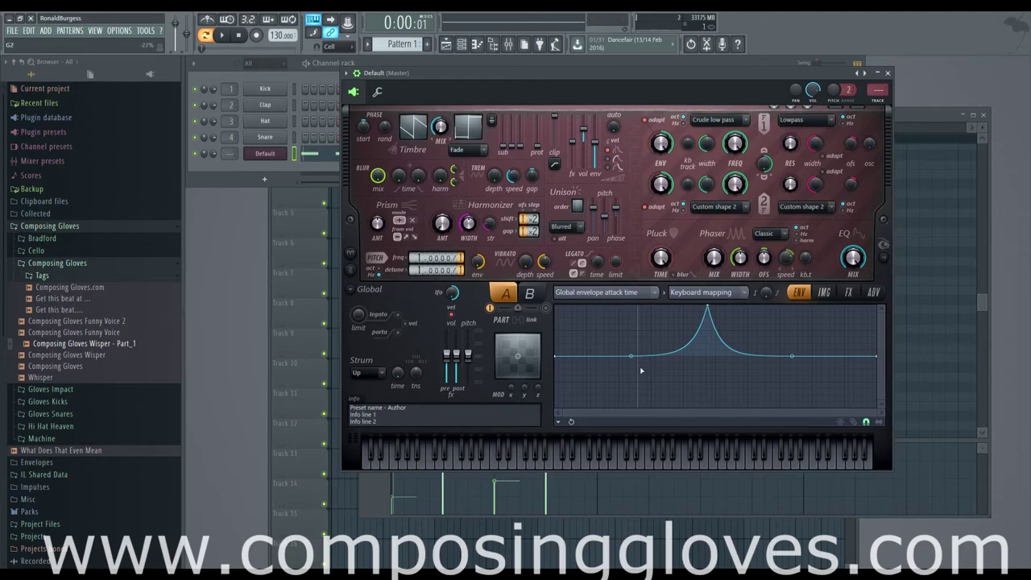
left_click_drag(640, 372, 633, 380)
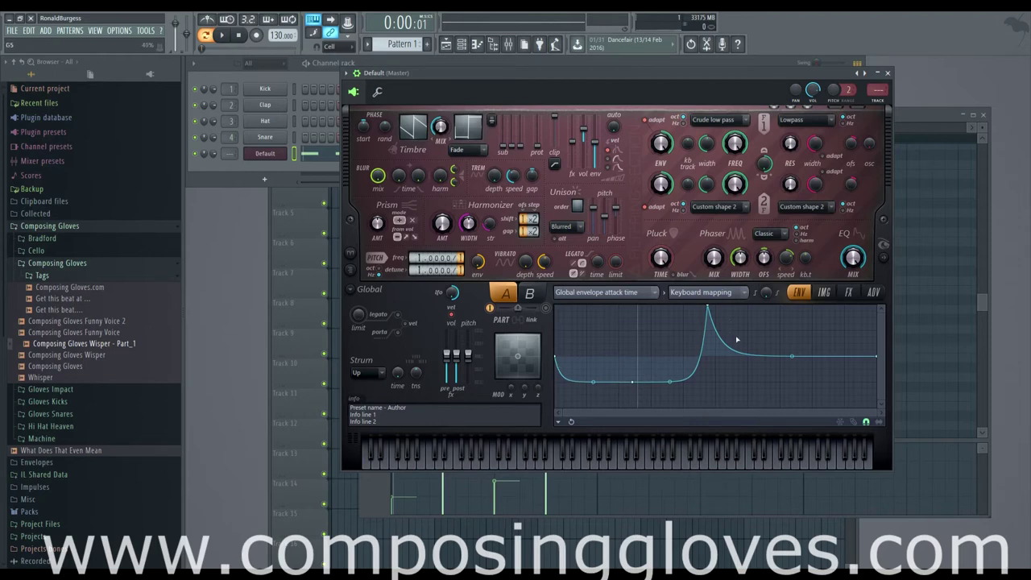
key("b")
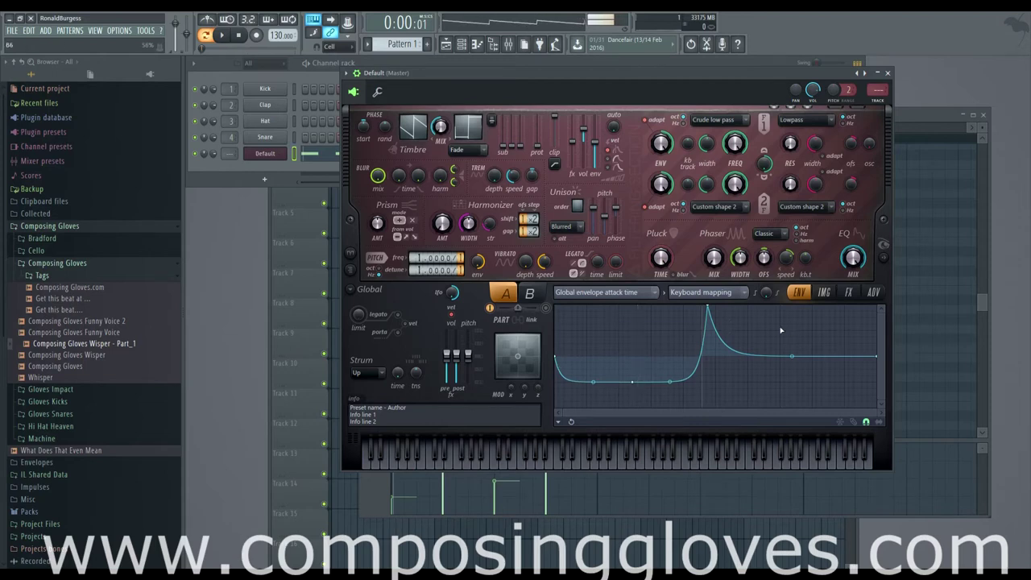
Delete the E2 and G#4 points from the Global envelope attack time mapping
right_click(633, 384)
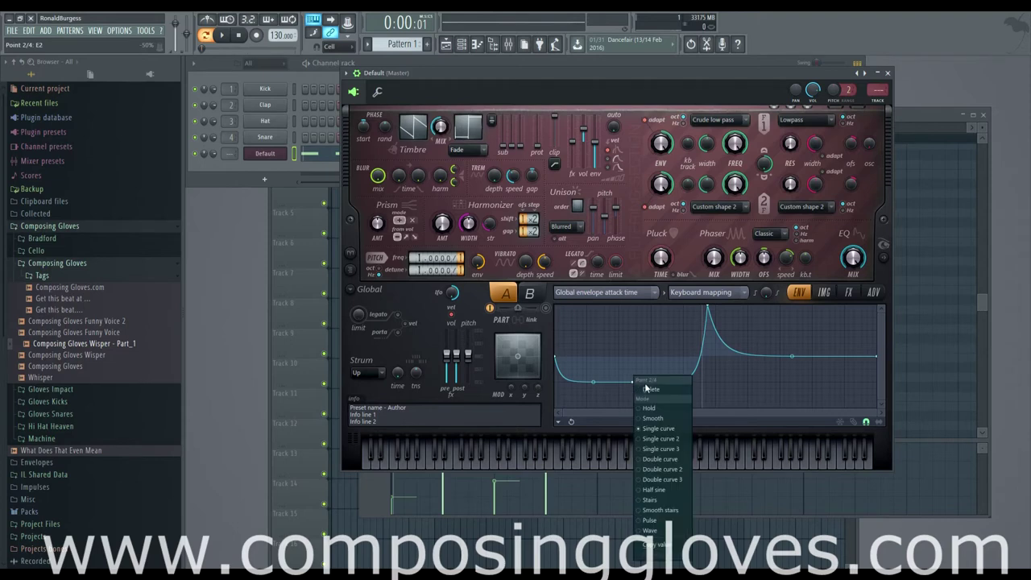
left_click(653, 391)
right_click(716, 311)
left_click(725, 320)
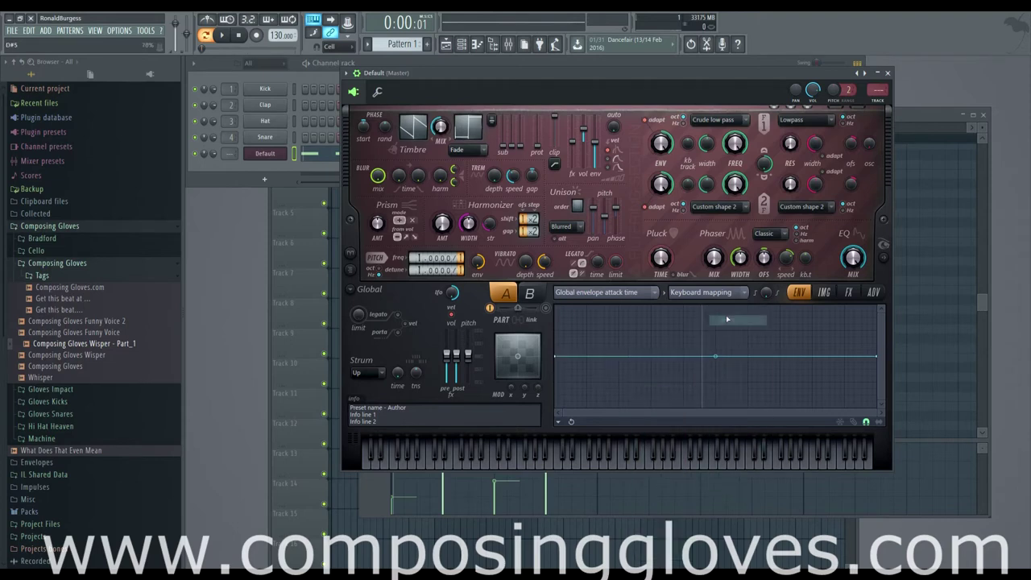
In the Global envelope attack scale mapping, add a point mid-keyboard, try it at the minimum, and raise it to the maximum
left_click(600, 293)
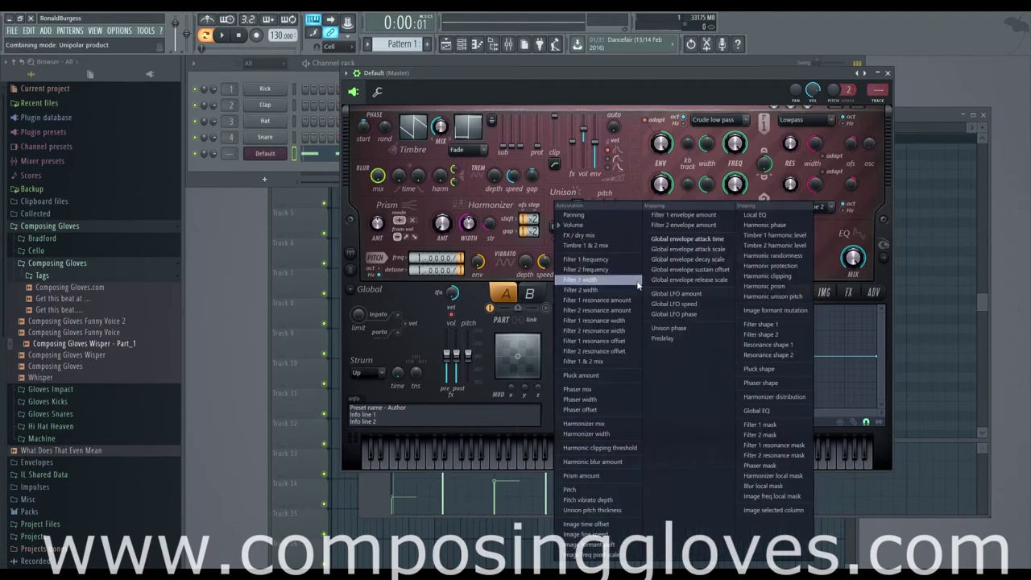
left_click(718, 253)
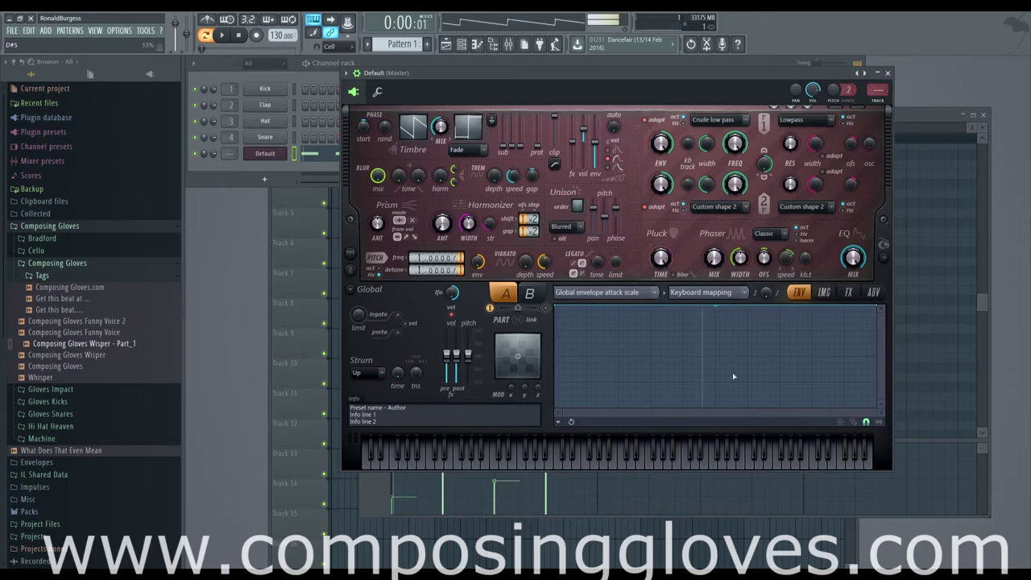
right_click(698, 357)
left_click_drag(697, 357, 706, 424)
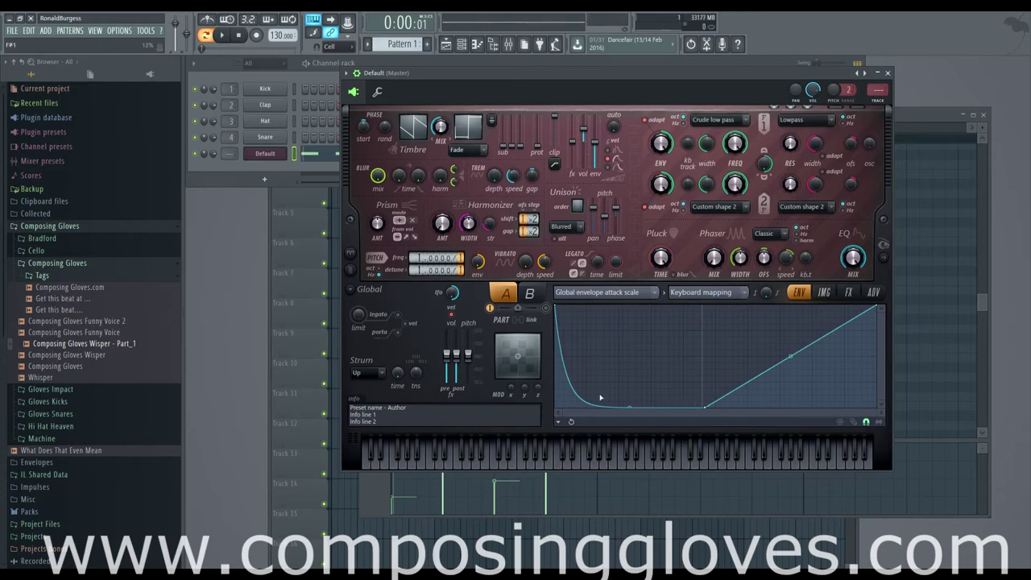
left_click_drag(703, 405, 710, 294)
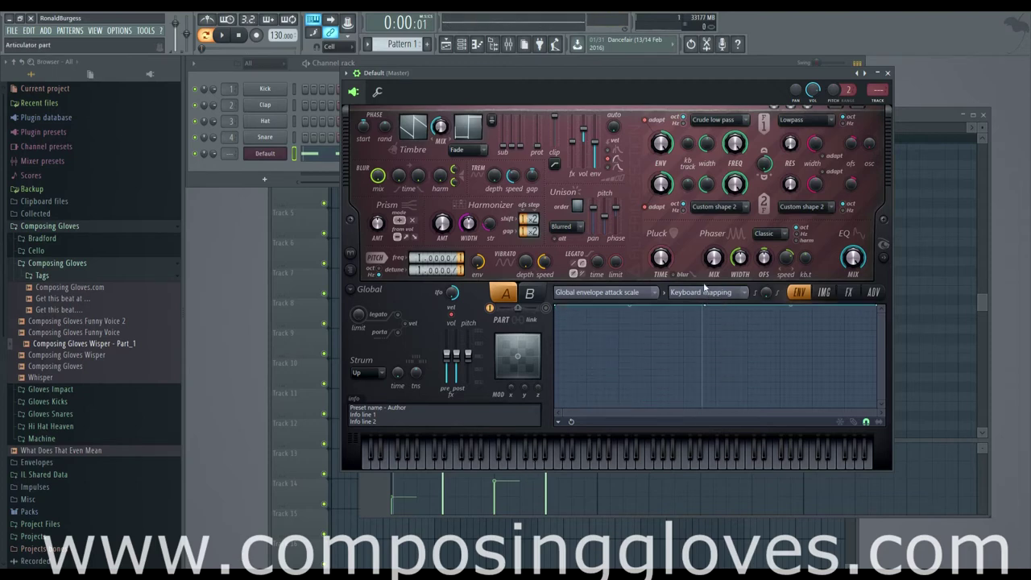
Switch to the Global envelope decay scale mapping and add a point at G#4 at about 44%
left_click(648, 291)
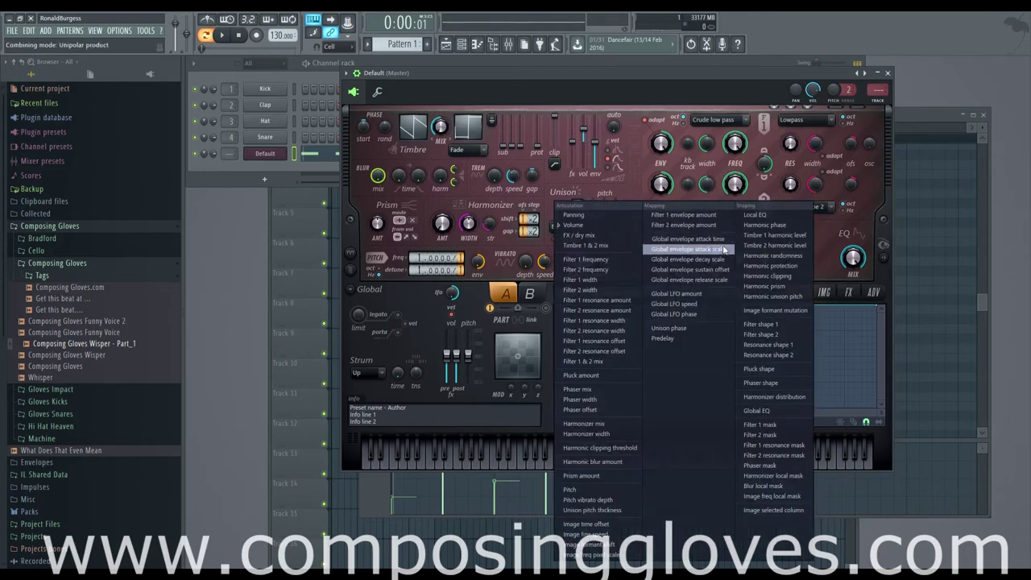
left_click(718, 268)
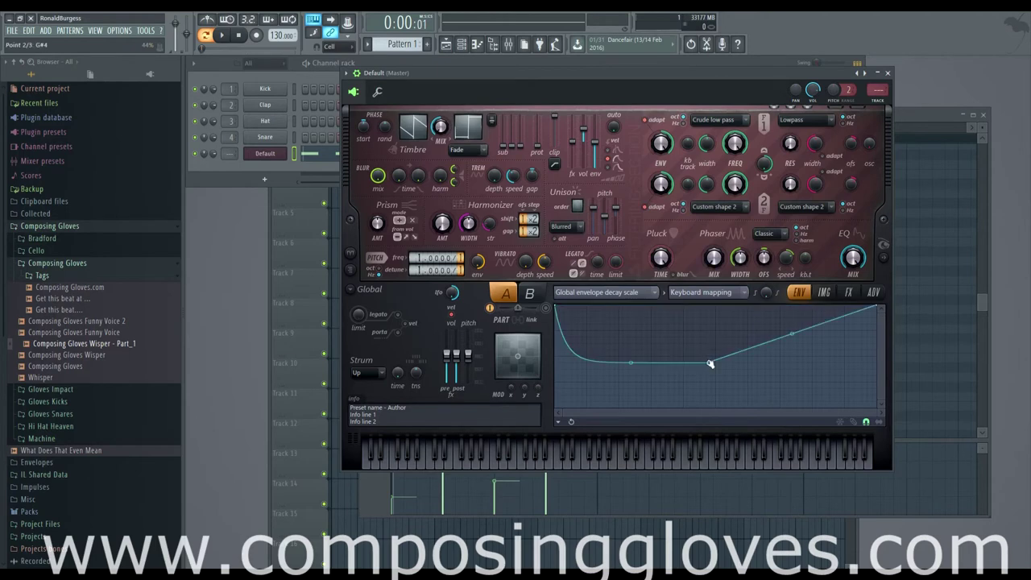
Add a G4 point to the Global envelope sustain offset mapping, try it at maximum, lower it to -100%, and return to the Volume envelope
left_click(648, 291)
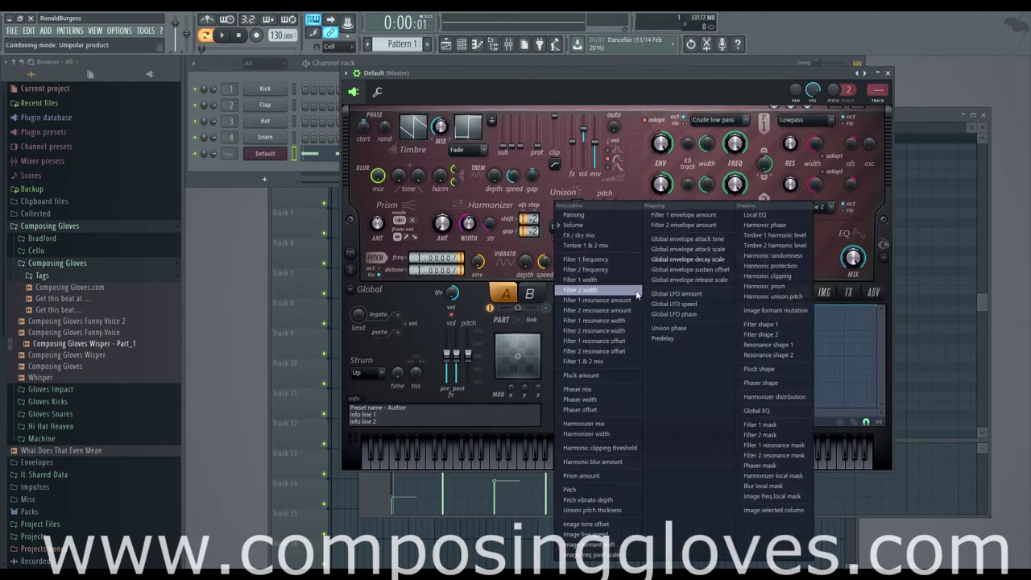
left_click(723, 273)
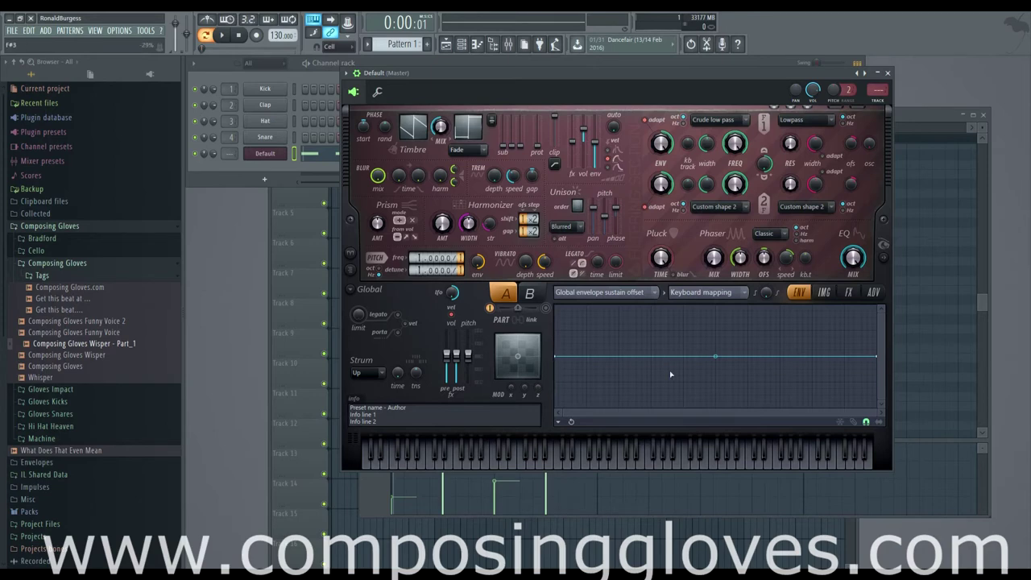
right_click(702, 407)
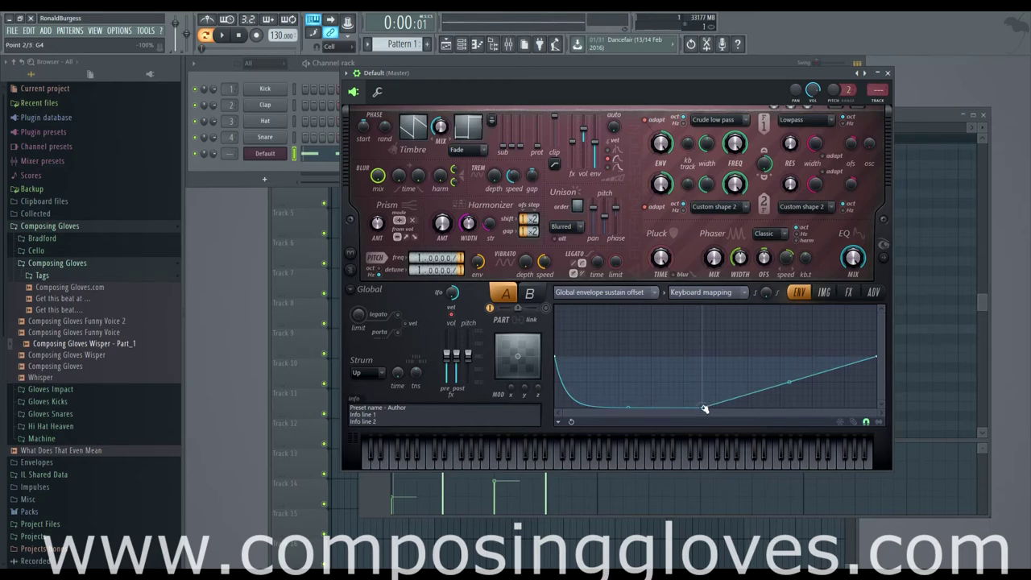
left_click_drag(702, 408, 707, 306)
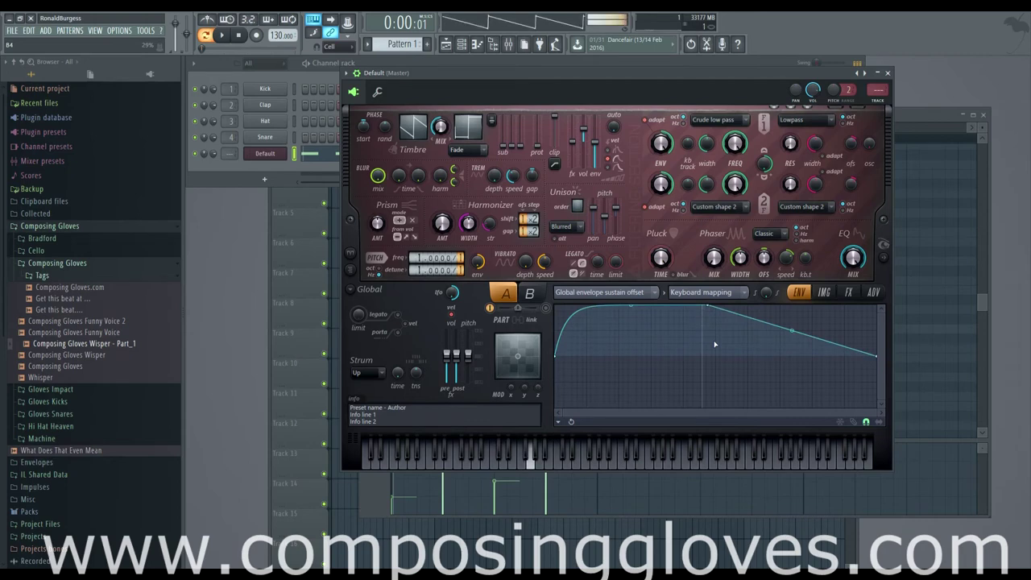
left_click_drag(711, 307, 705, 408)
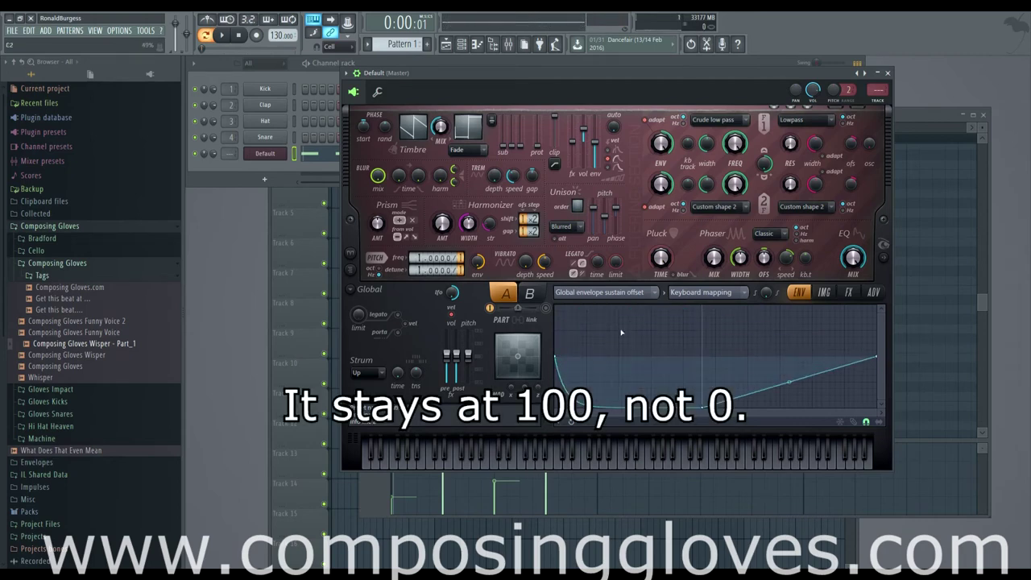
left_click(645, 292)
left_click(596, 229)
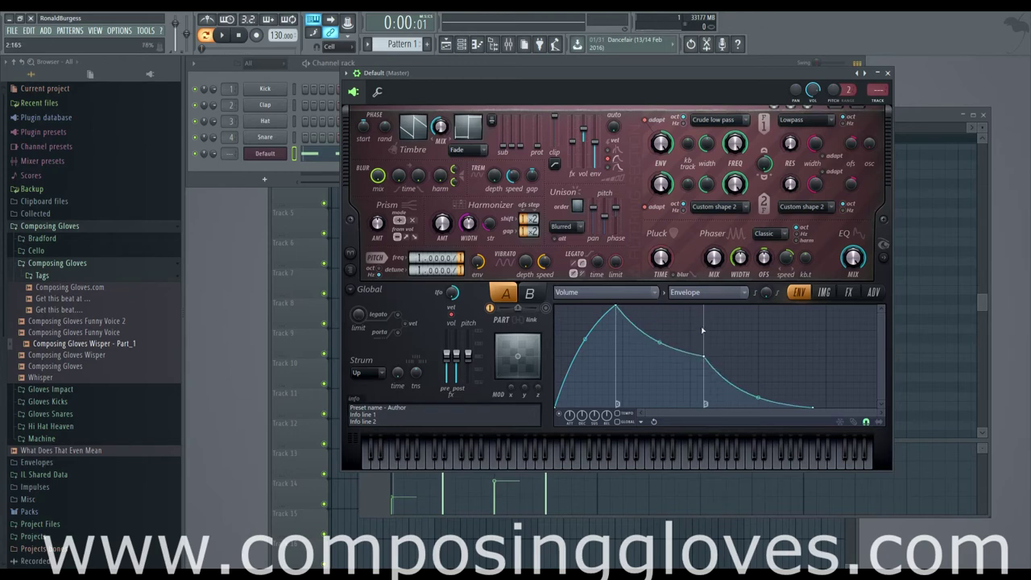
Reopen the Global envelope sustain offset mapping and raise its G4 point from the minimum back to the zero line
left_click(628, 293)
left_click(689, 272)
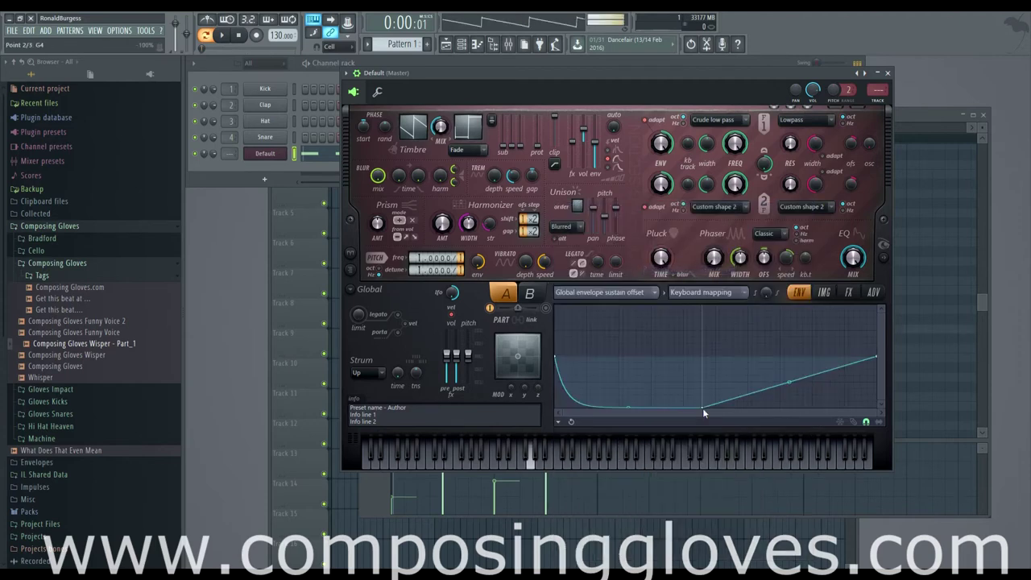
left_click_drag(703, 408, 705, 341)
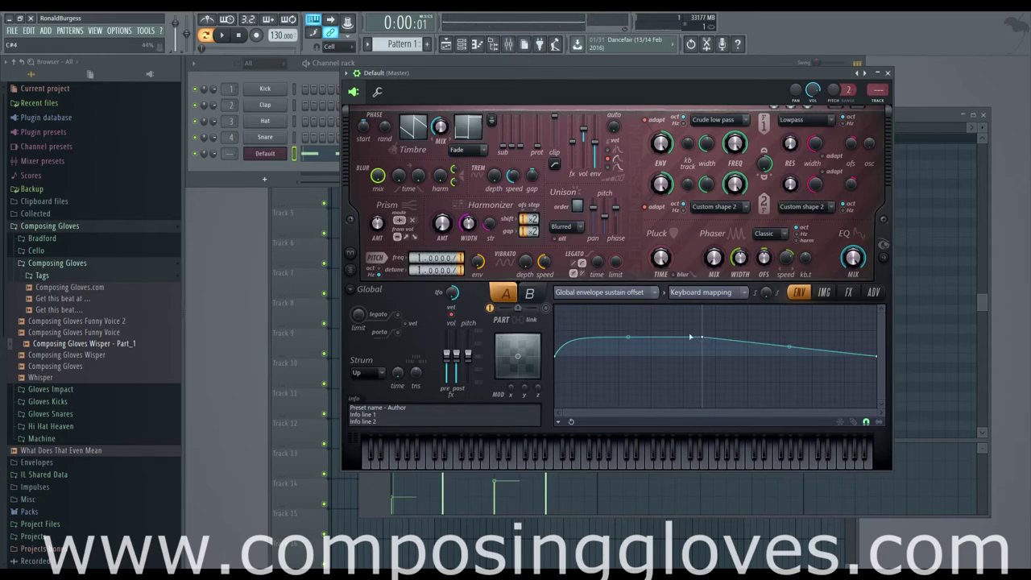
left_click(614, 294)
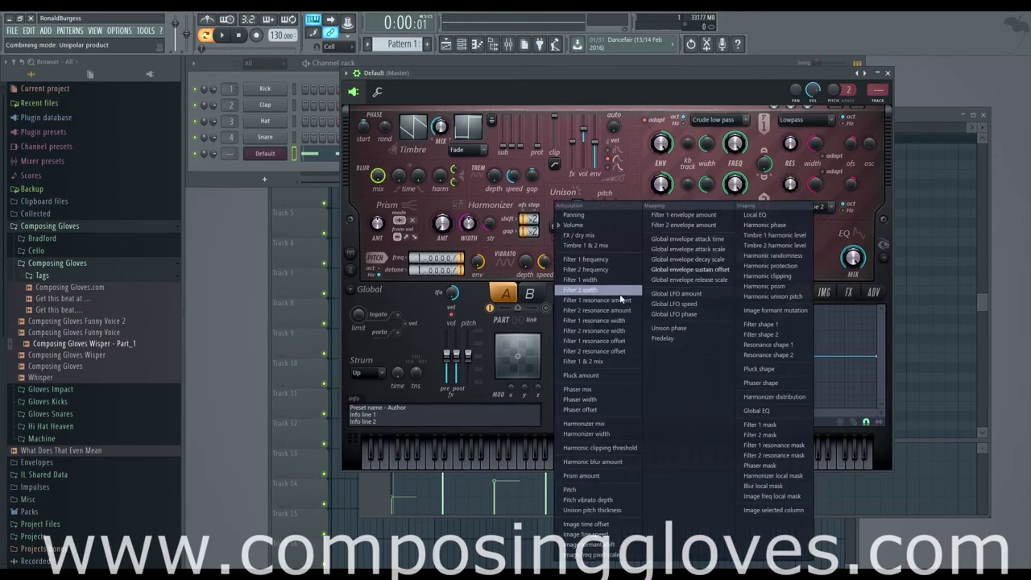
left_click(689, 269)
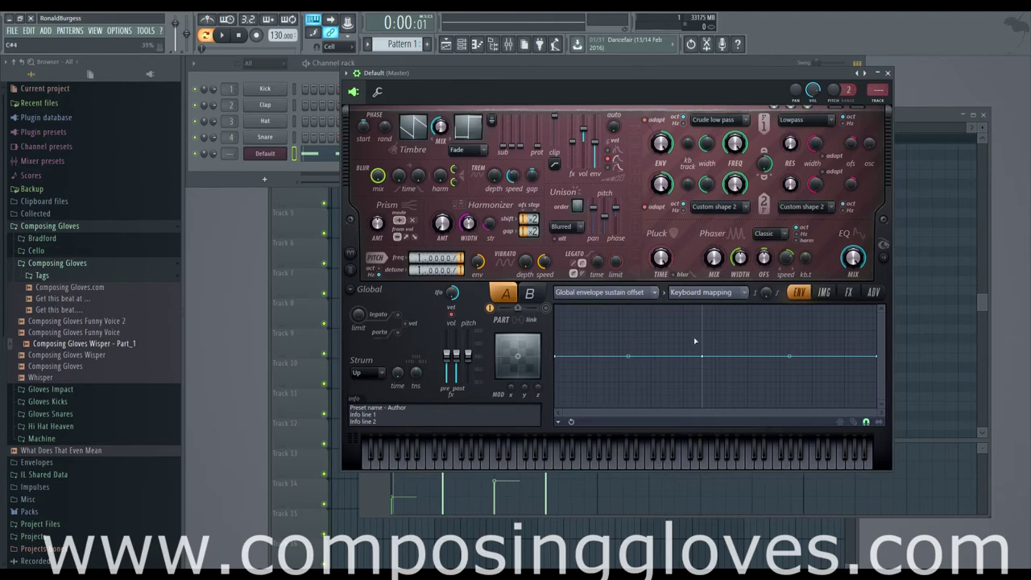
In the Global envelope release scale mapping, add a point near E4, try it low and at about 88%, and raise it to the maximum
left_click(625, 295)
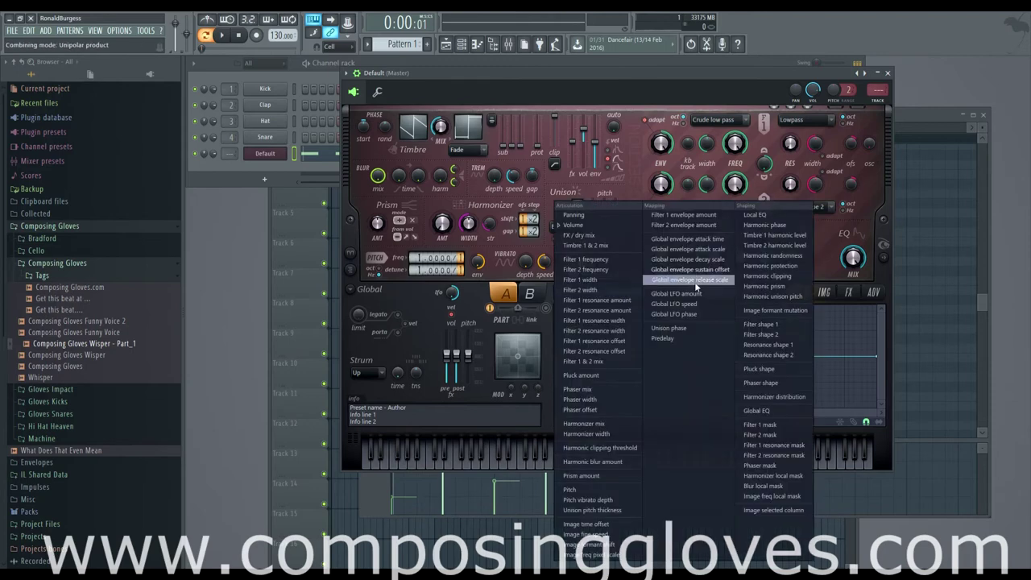
left_click(695, 281)
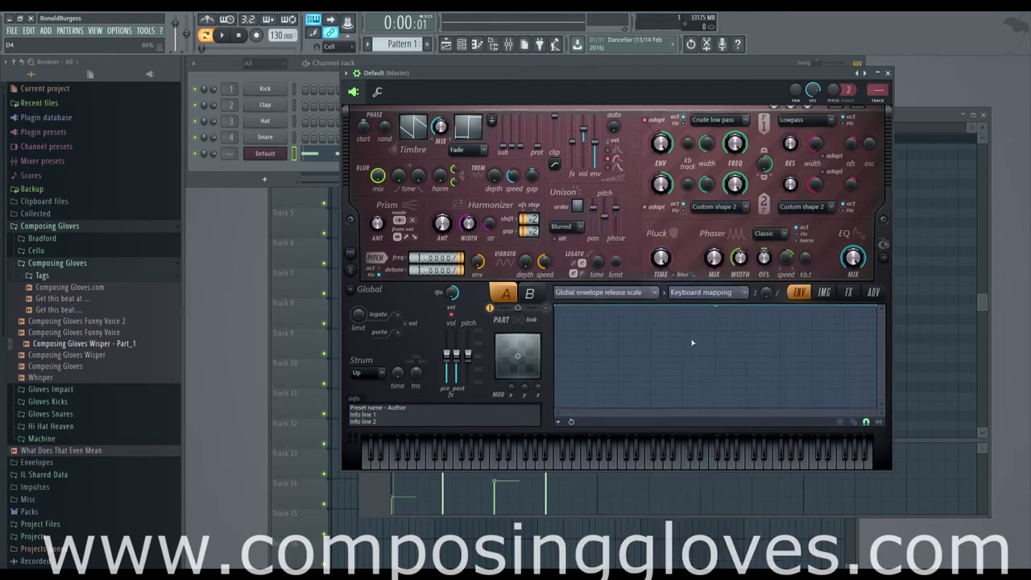
left_click_drag(694, 359, 698, 430)
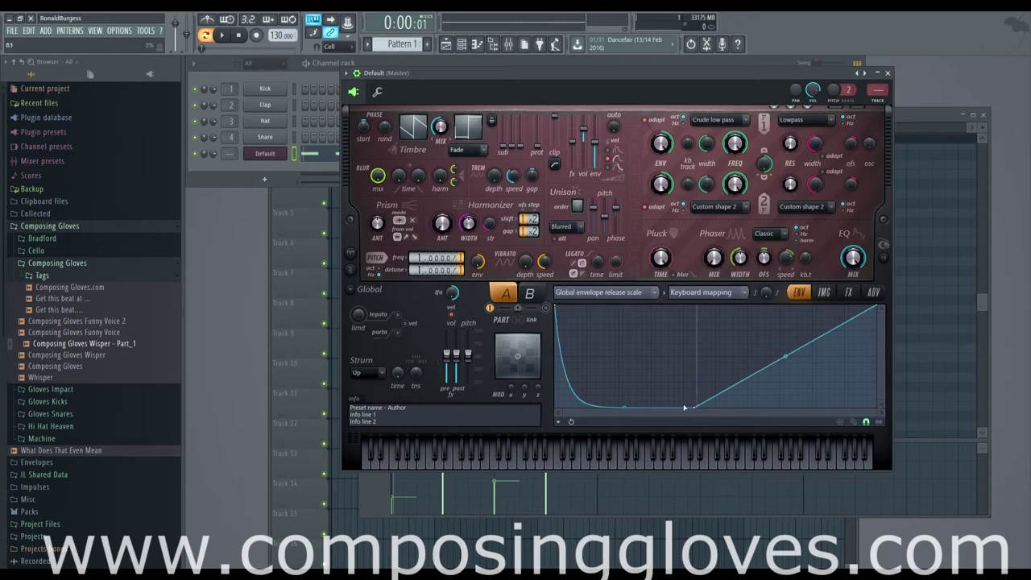
left_click_drag(700, 404, 697, 319)
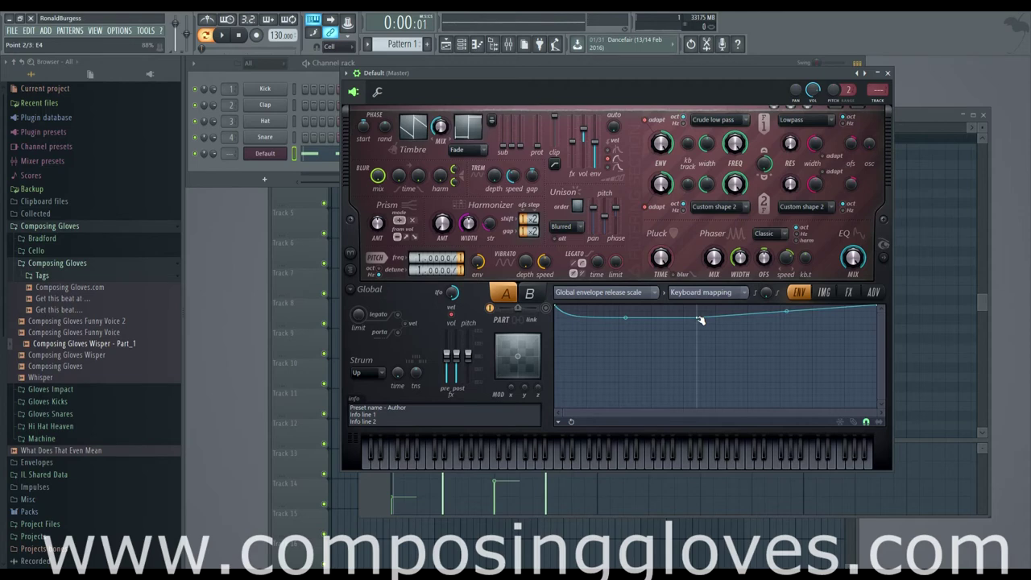
left_click_drag(699, 320, 699, 446)
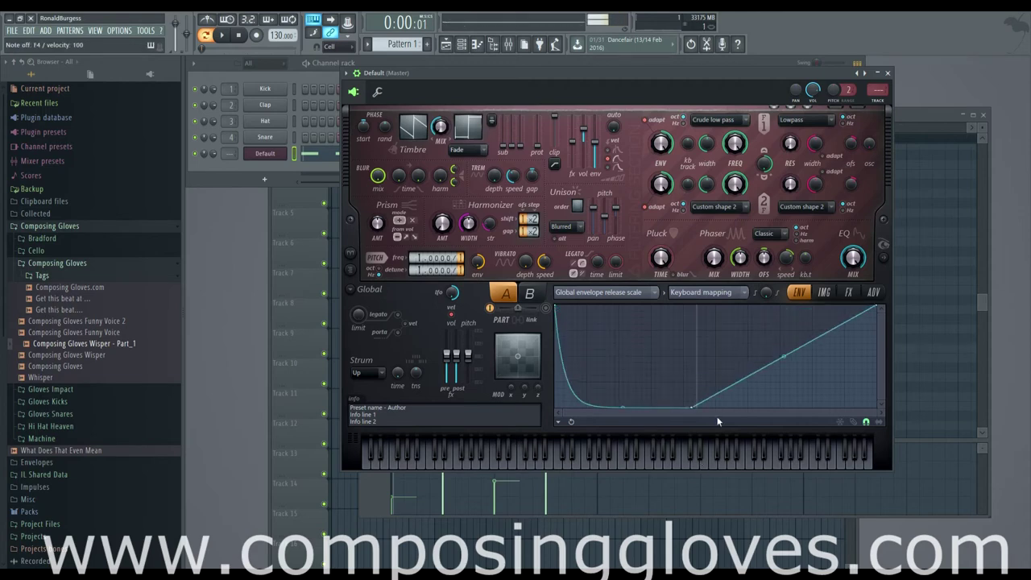
left_click_drag(692, 407, 692, 276)
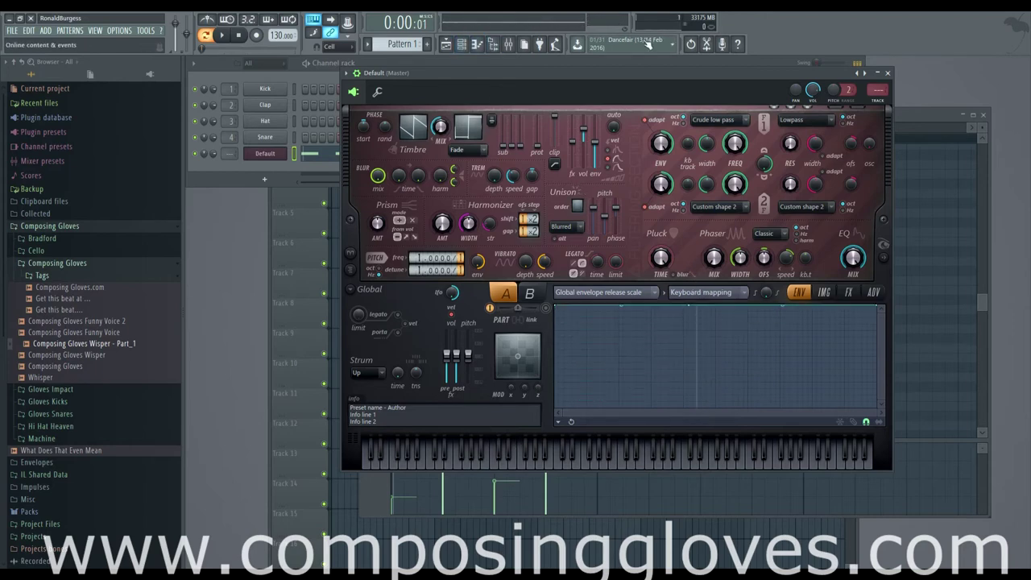
Look at the Volume envelope's release, return to the Global envelope release scale mapping, and review the list of global envelope mappings
left_click(604, 293)
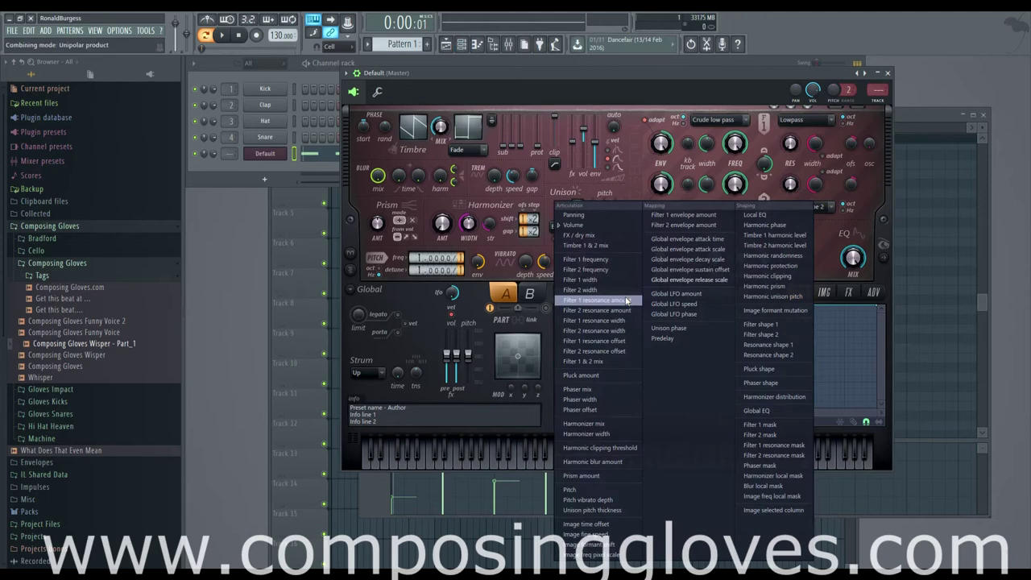
left_click(576, 224)
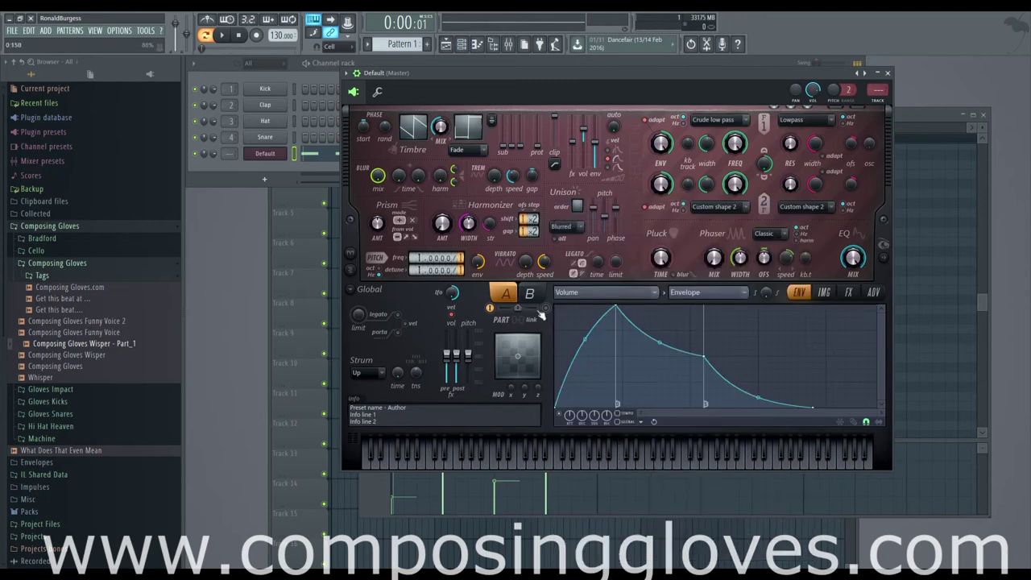
left_click(604, 292)
left_click(709, 279)
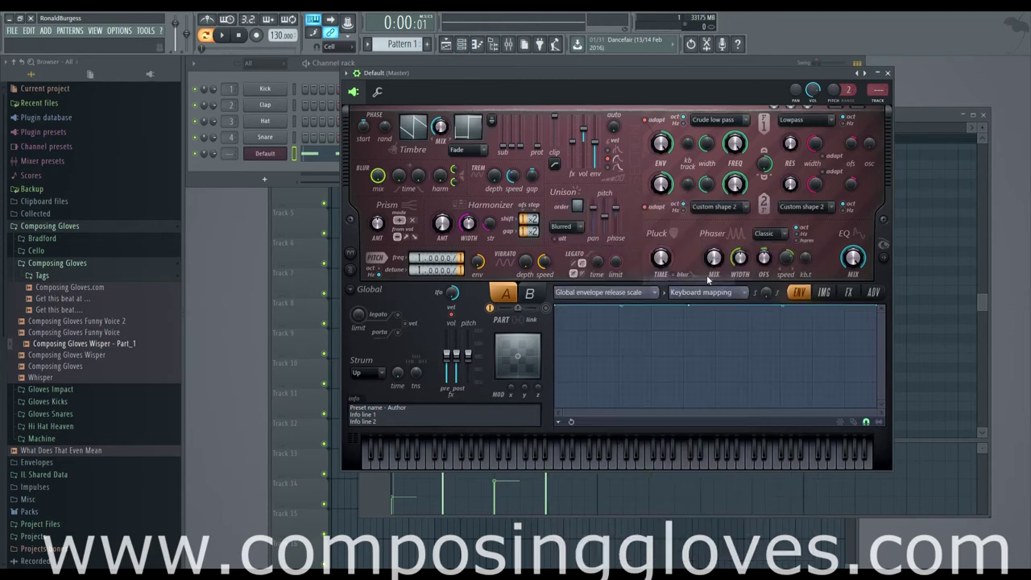
left_click(640, 293)
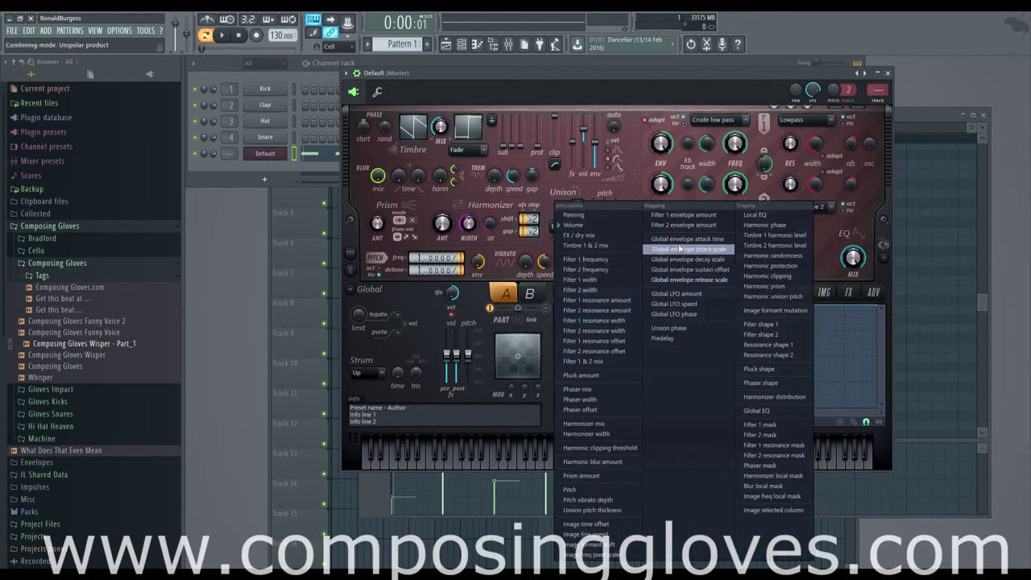
Bring the piano roll into view, select the four C5 notes, and shorten them to about a quarter beat each
left_click_drag(561, 71, 756, 103)
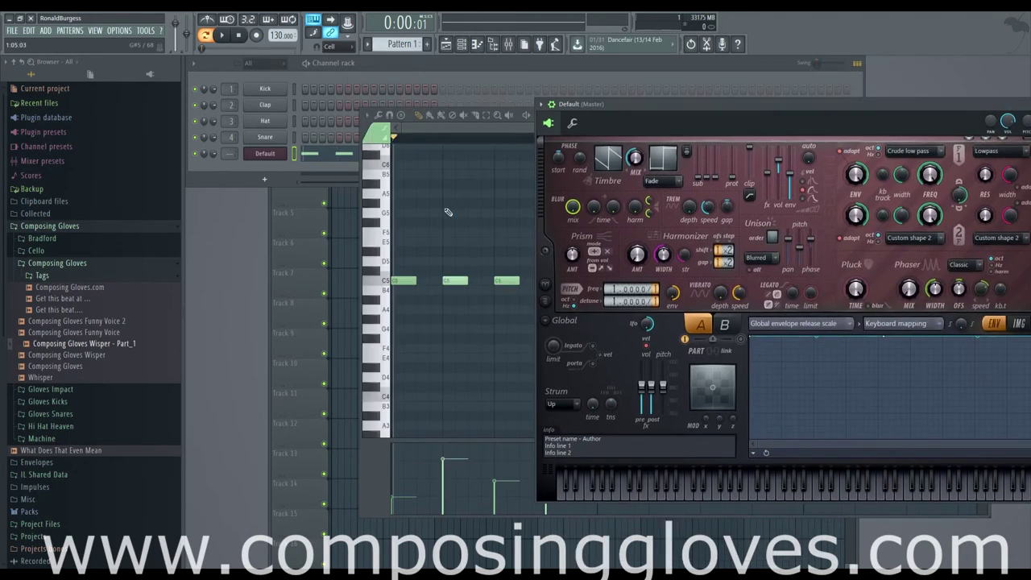
left_click(286, 167)
left_click(414, 288)
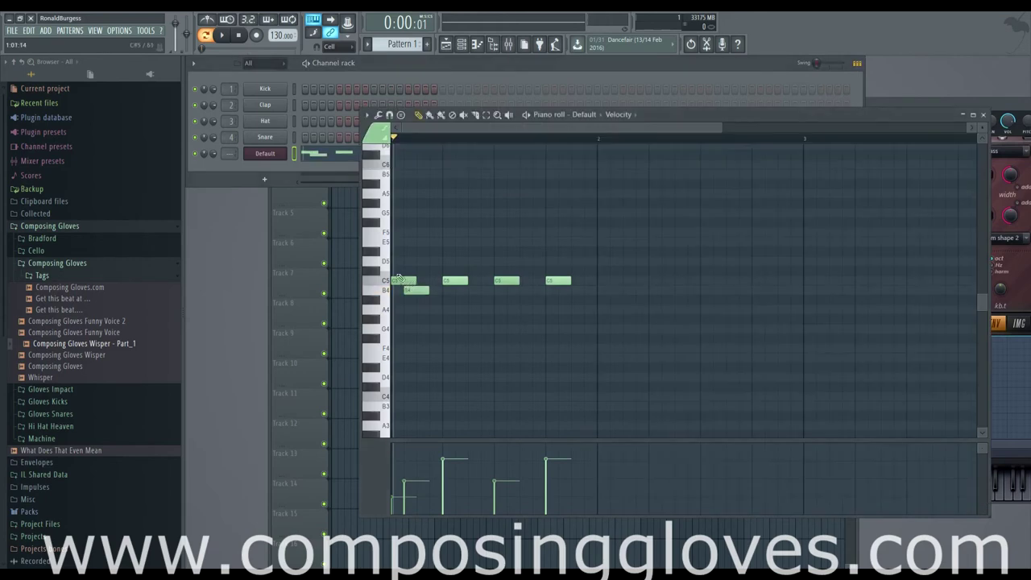
right_click(419, 289)
scroll(391, 278, "down", 3)
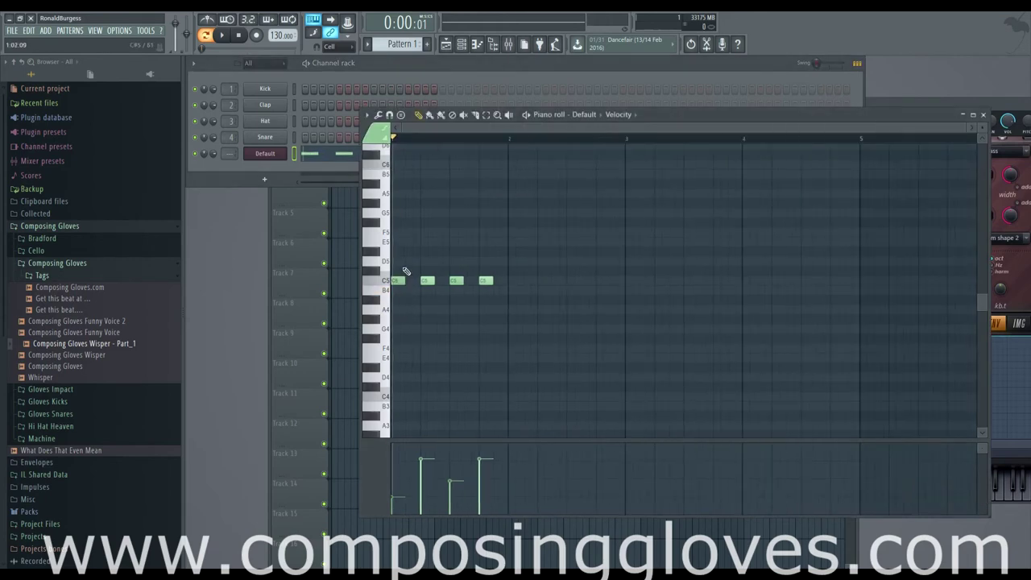
left_click_drag(395, 258, 492, 310)
scroll(396, 281, "up", 2)
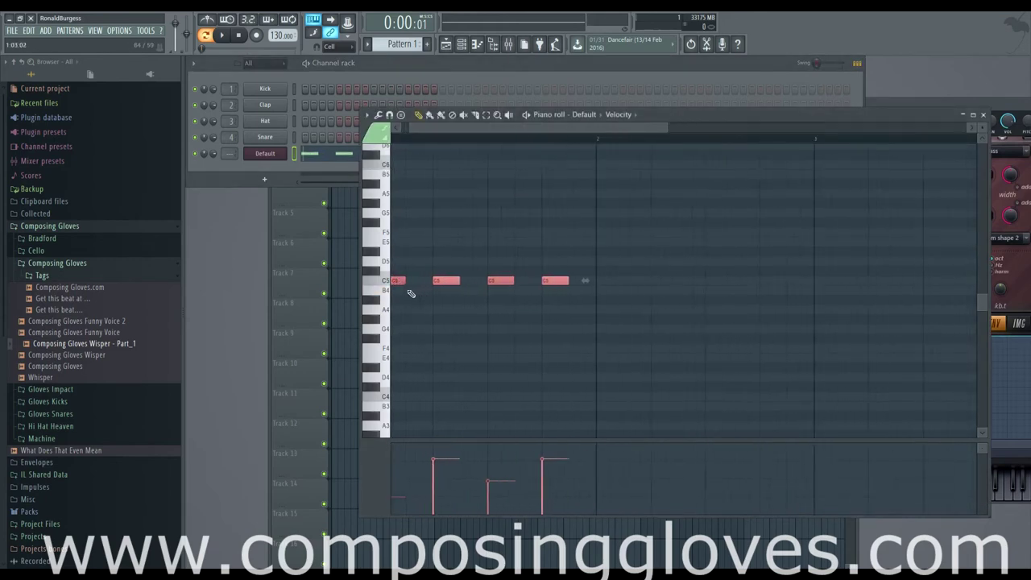
scroll(720, 311, "up", 1)
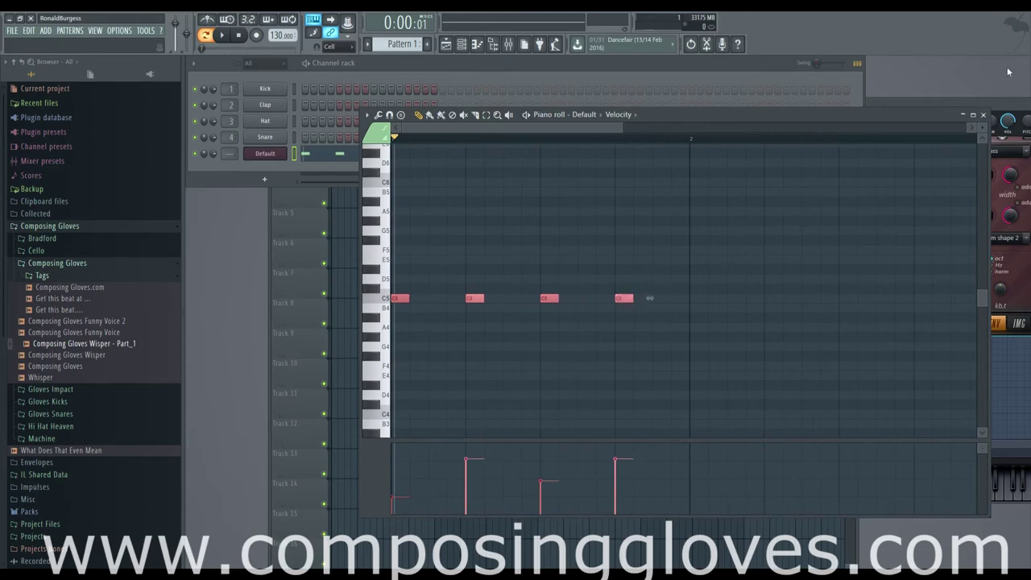
Move the attack peak of the Volume envelope slightly outward, lower the attack time scale, and audition the pattern
left_click_drag(998, 103, 872, 86)
left_click(694, 309)
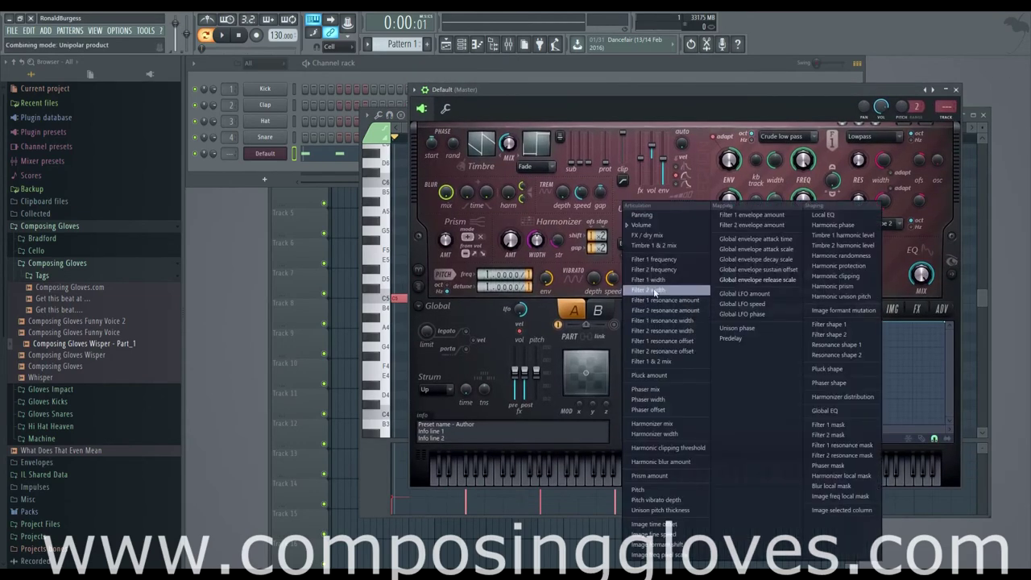
left_click(643, 225)
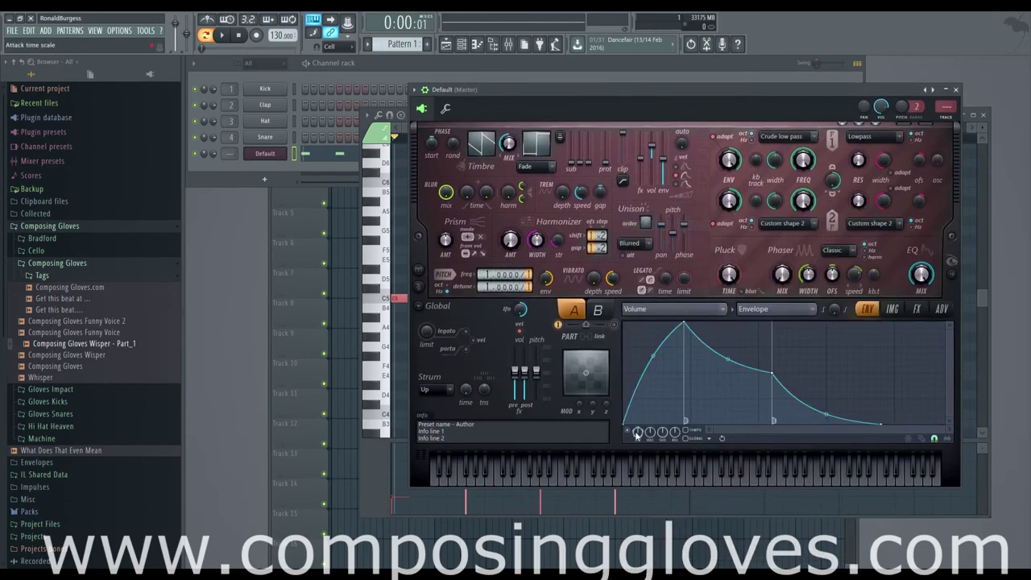
mouse_move(684, 322)
left_mouse_down()
mouse_move(644, 324)
mouse_move(690, 324)
left_mouse_up()
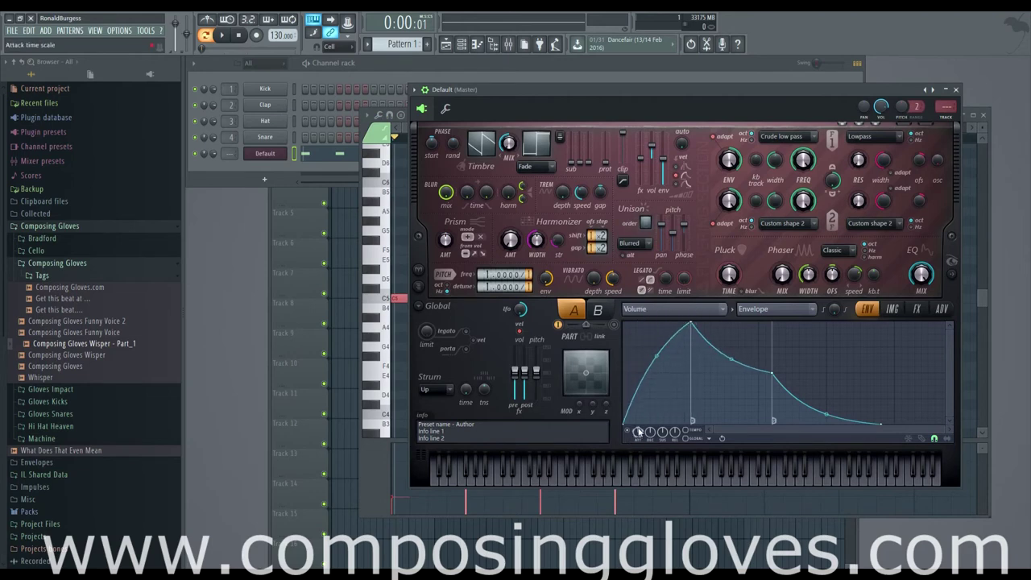
left_click_drag(638, 433, 638, 472)
key("space")
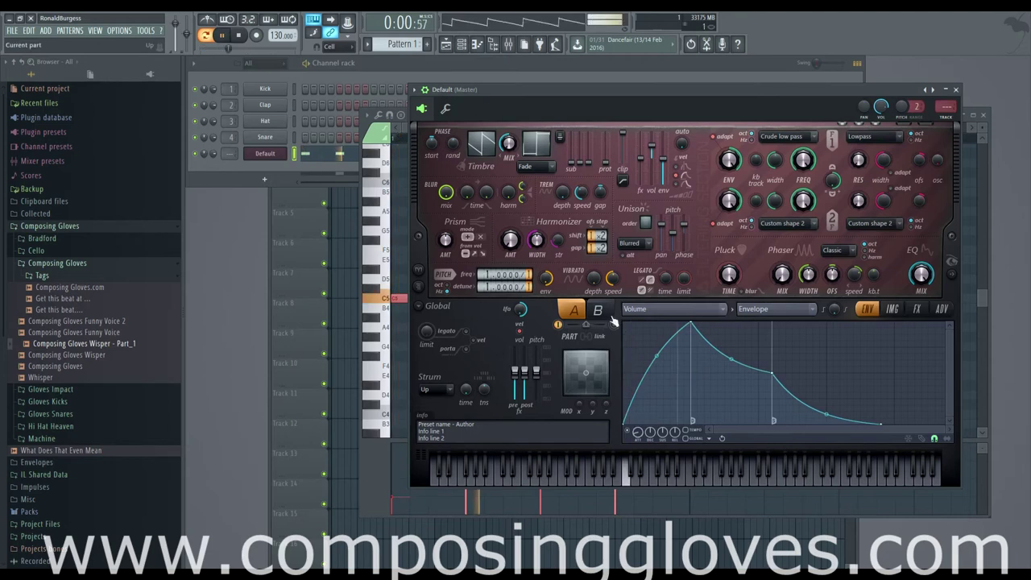
key("space")
Raise the softer notes' velocities and rework the pattern into four C3 notes alternating with four D3 notes half a beat apart
left_click(339, 154)
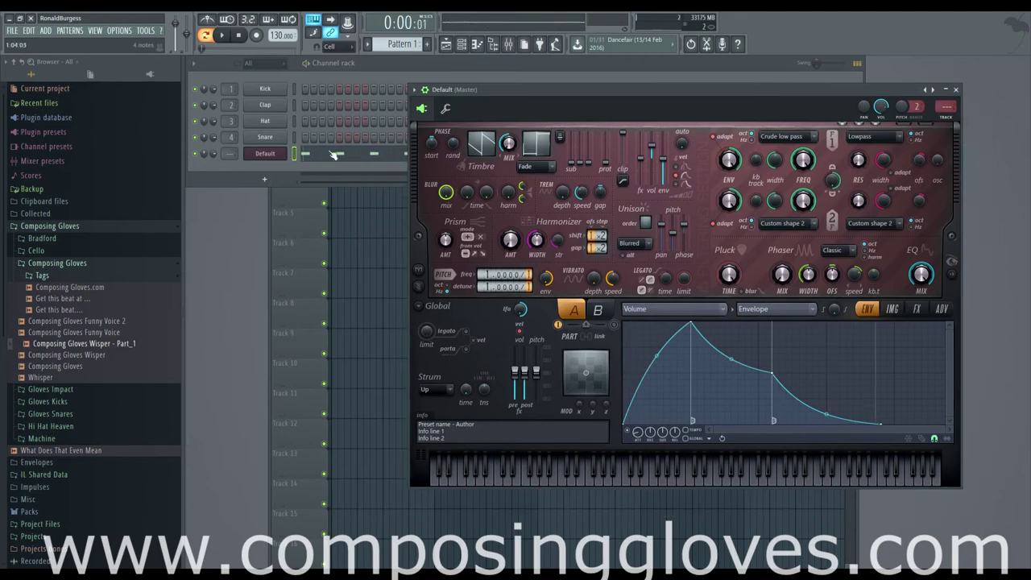
left_click(342, 157)
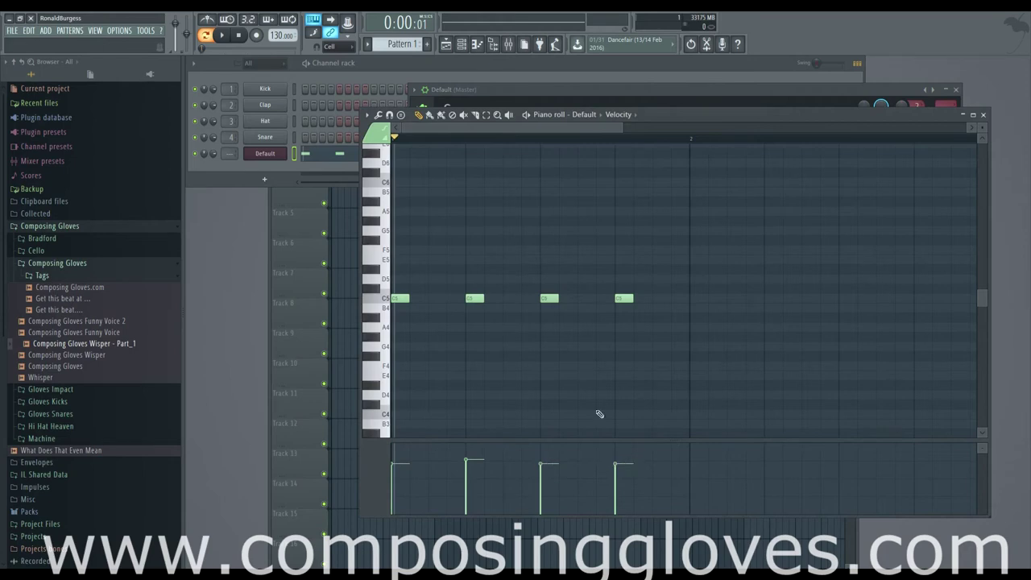
left_click_drag(402, 285, 747, 312)
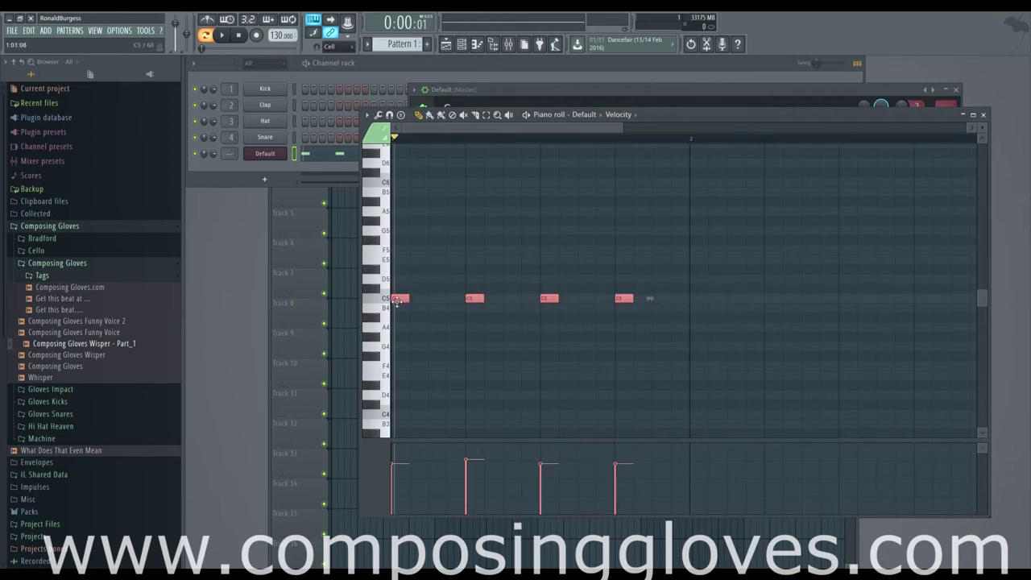
left_click_drag(398, 300, 443, 268)
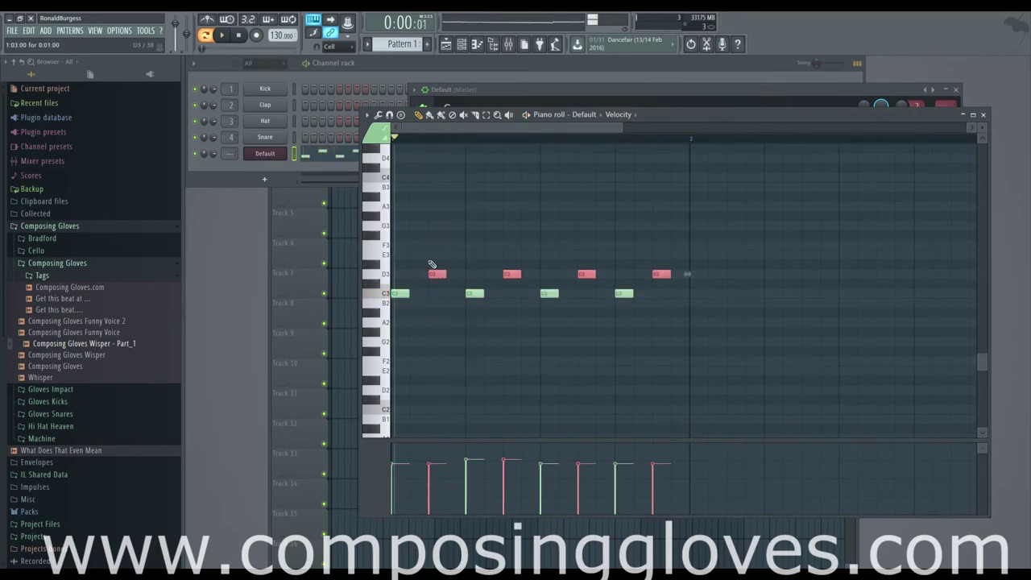
Shorten the Volume envelope's release by moving its end point to about 2:299, audition the pattern, and close the piano roll
left_click(282, 157)
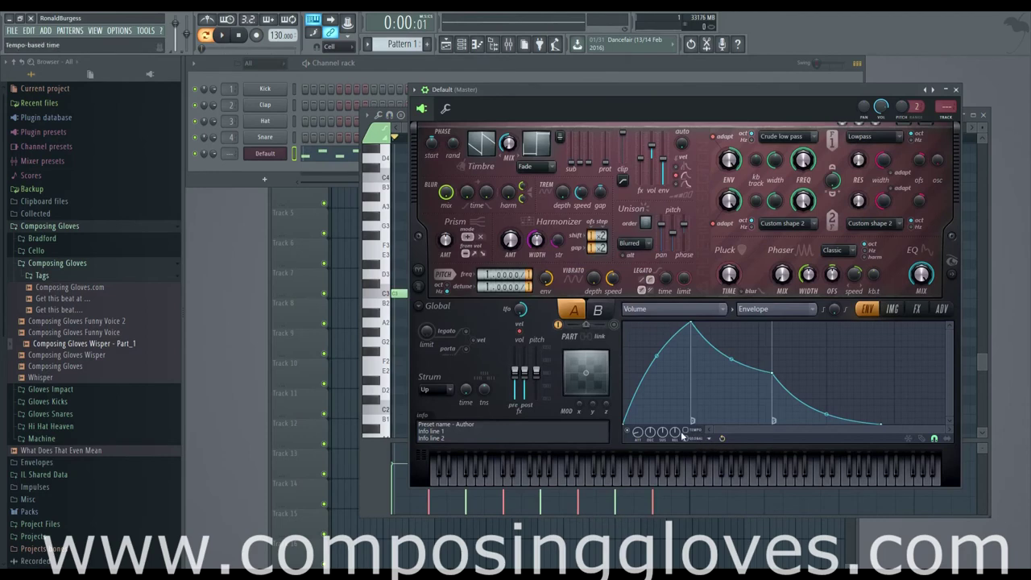
left_click_drag(885, 424, 775, 420)
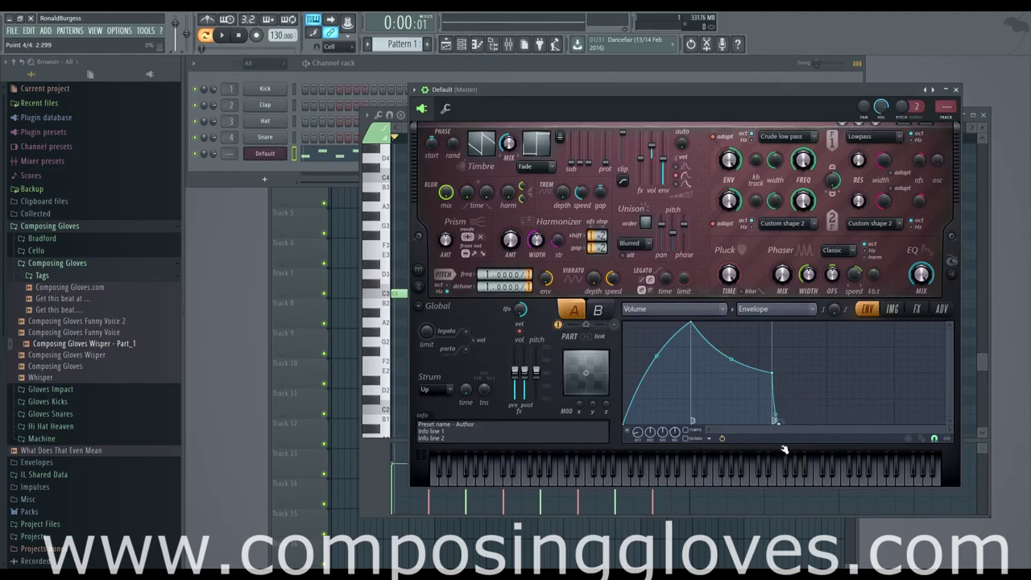
key("space")
key("space")
left_click(339, 157)
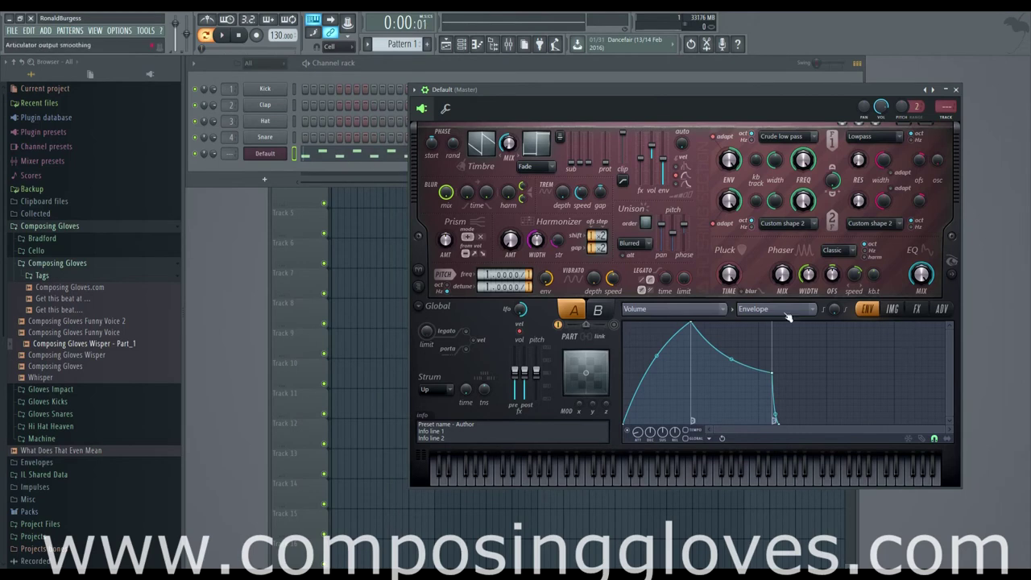
In the Global envelope attack time mapping, add six points alternating high and low, with C#1 at 100% and C9 at about 75%
left_click(712, 314)
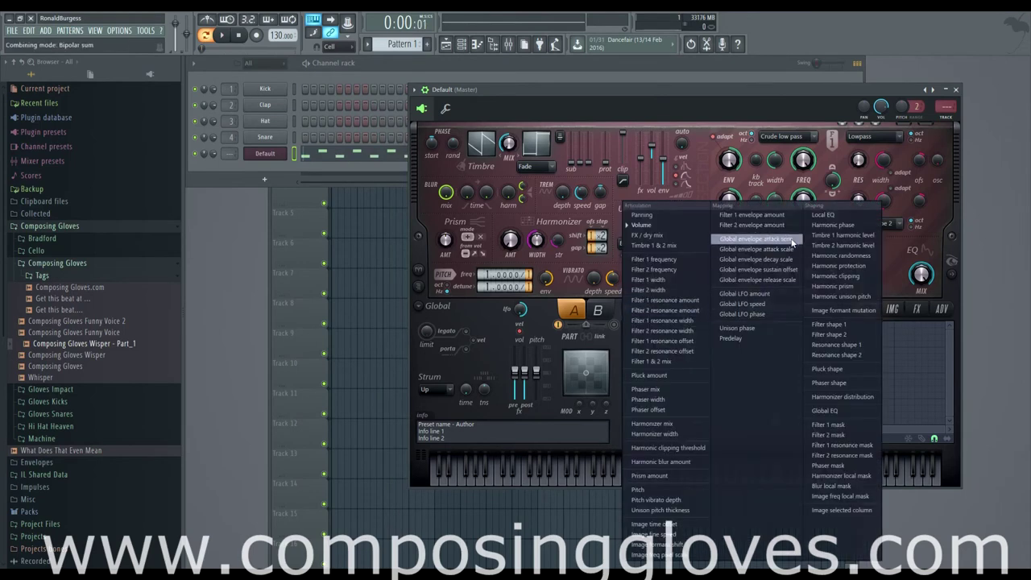
left_click(755, 239)
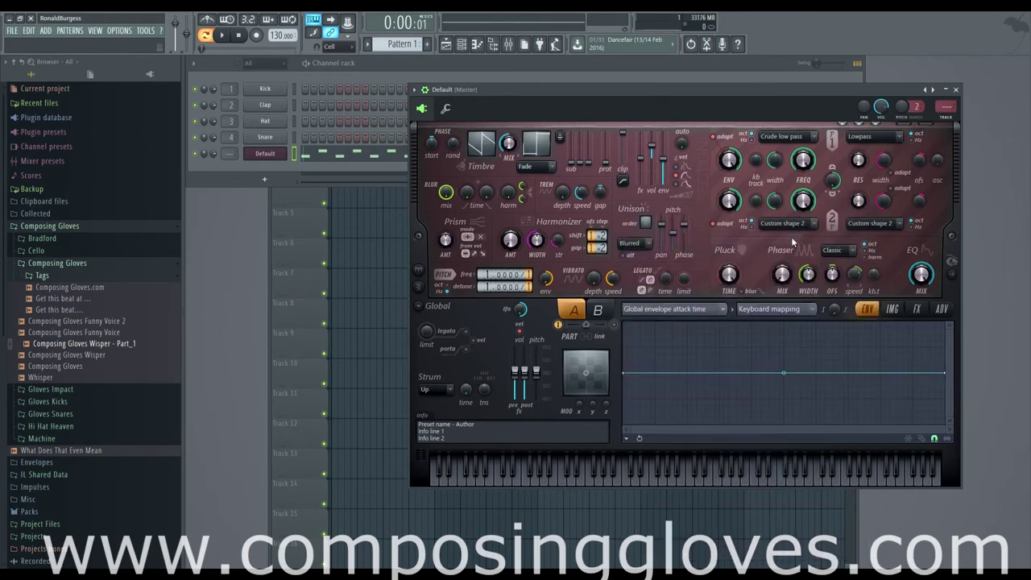
right_click(660, 323)
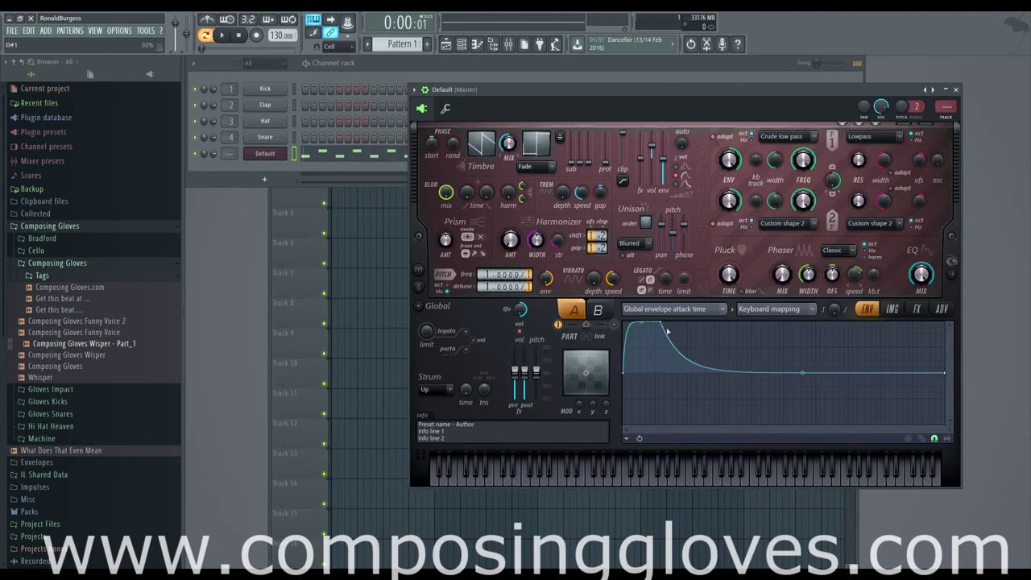
right_click(813, 417)
right_click(880, 347)
right_click(913, 398)
left_click_drag(915, 401, 914, 334)
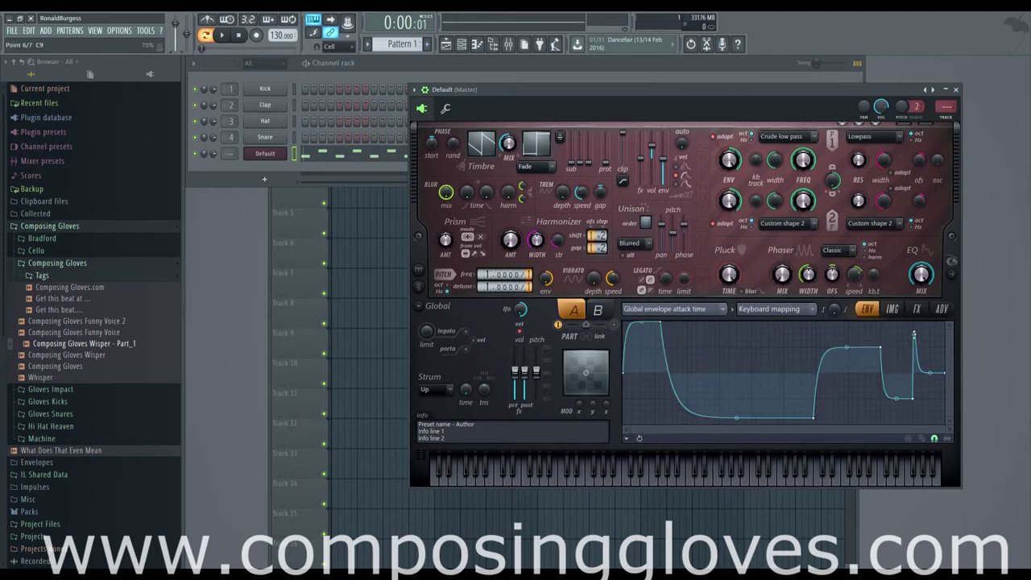
right_click(753, 347)
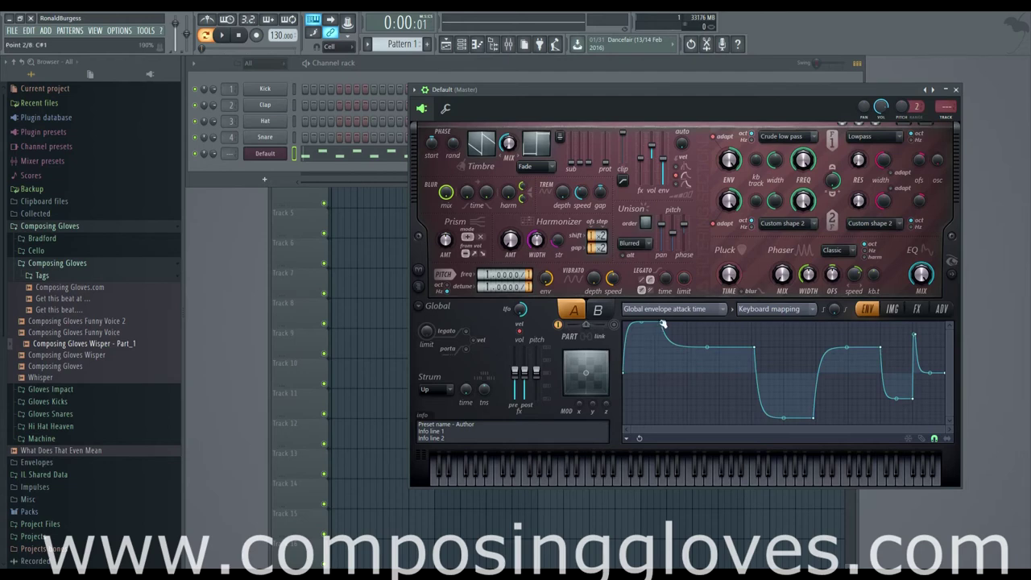
Lower the C#1 point of the Global envelope attack time mapping, add a small peak and dip in the mid keys, and audition the pattern
left_click_drag(663, 324, 659, 348)
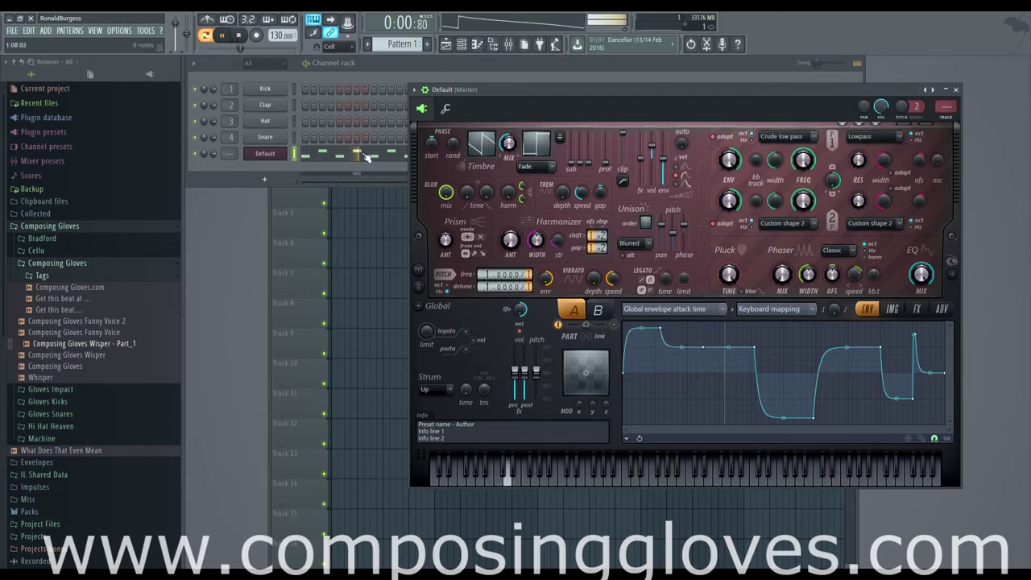
right_click(725, 372)
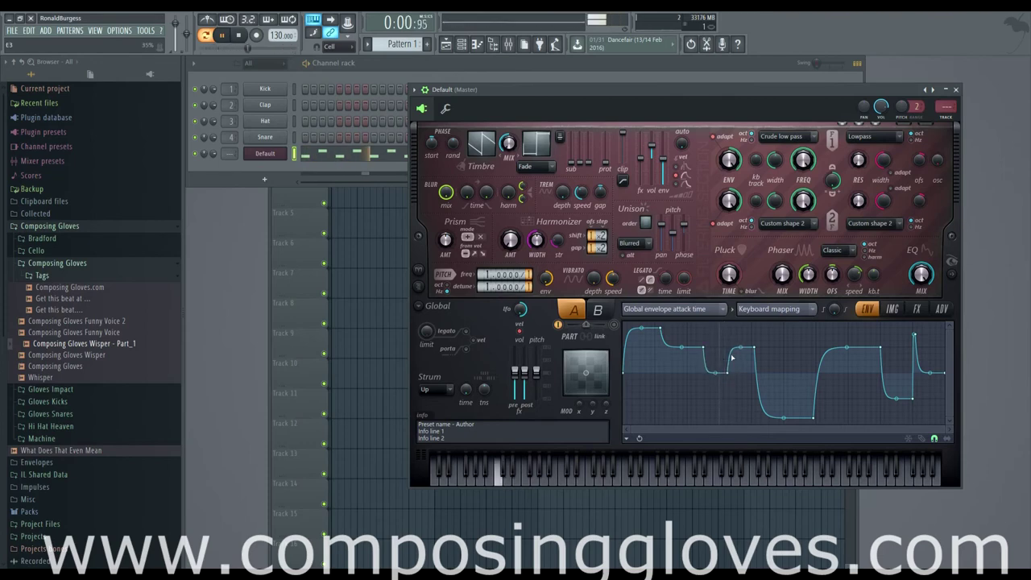
mouse_move(727, 349)
left_mouse_down()
mouse_move(720, 334)
mouse_move(720, 360)
left_mouse_up()
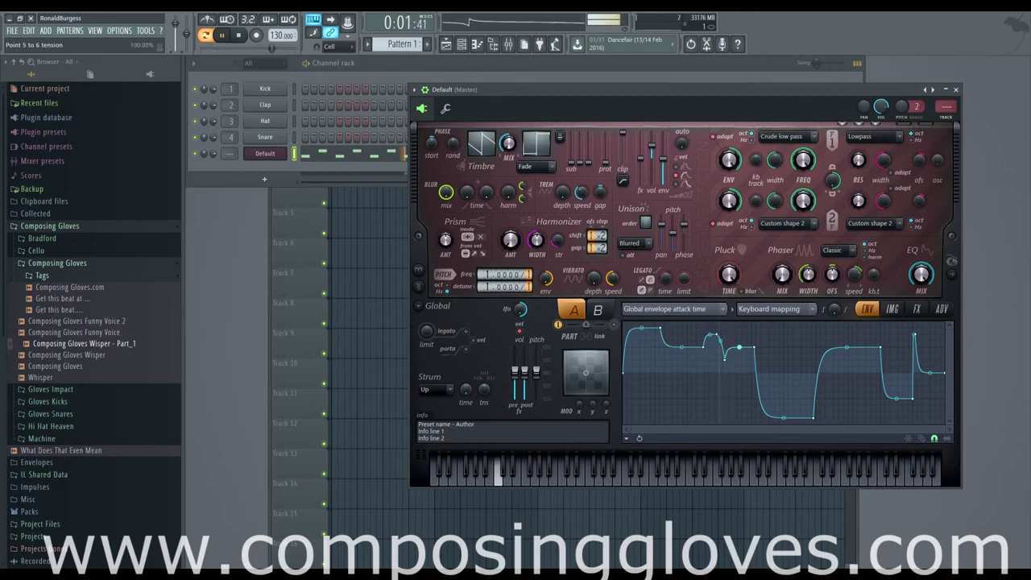
key("space")
Rework the pattern in the piano roll into the notes C3, D#3, G3, D#3, C3, C4 and C2, and audition it
left_click(356, 153)
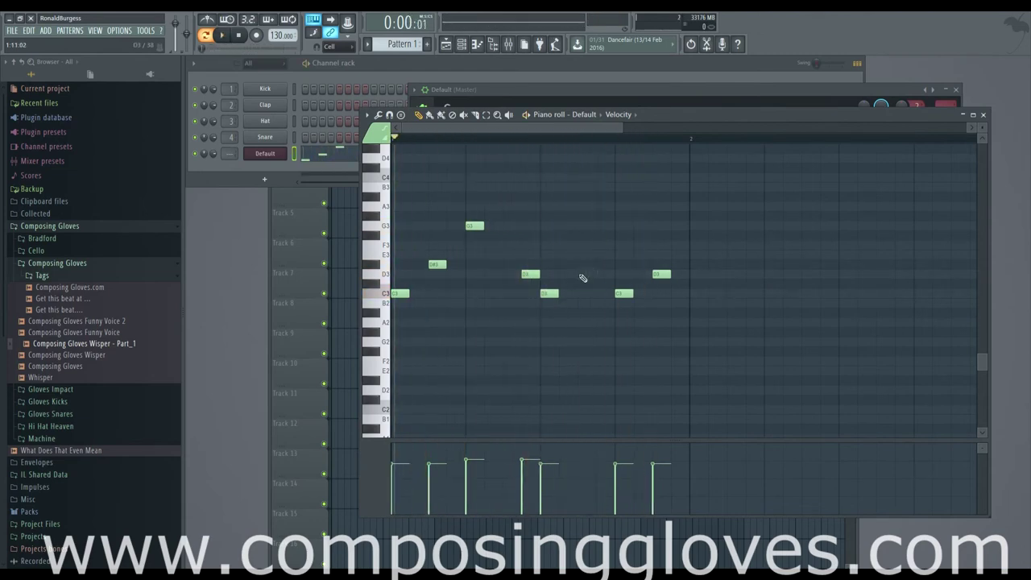
key("space")
key("space")
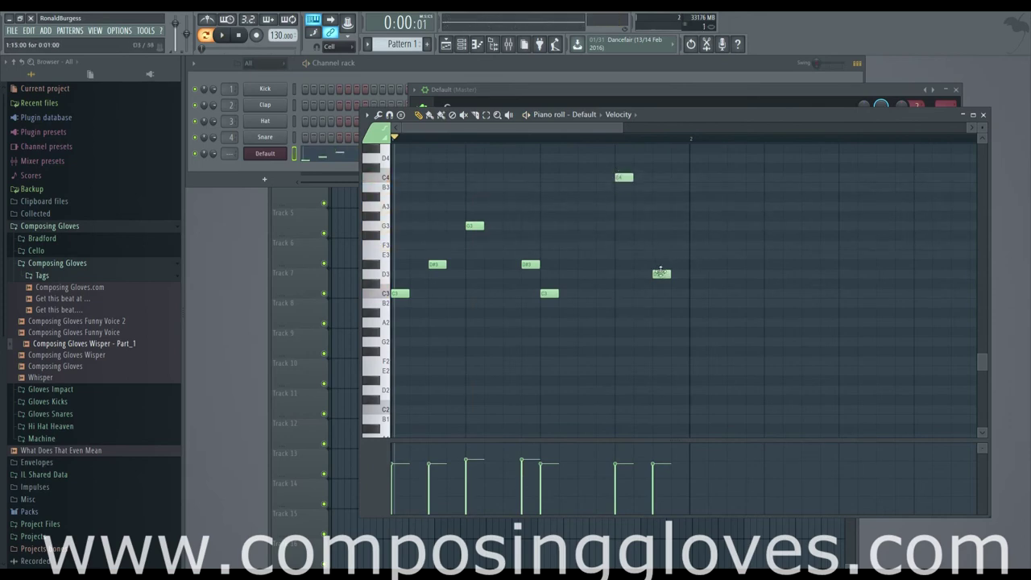
left_click_drag(660, 273, 661, 380)
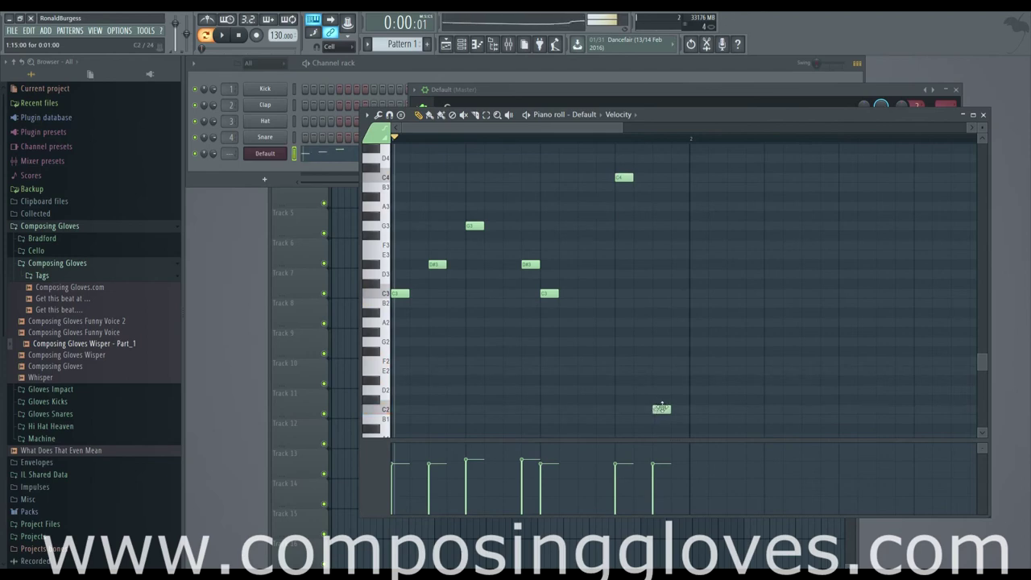
key("space")
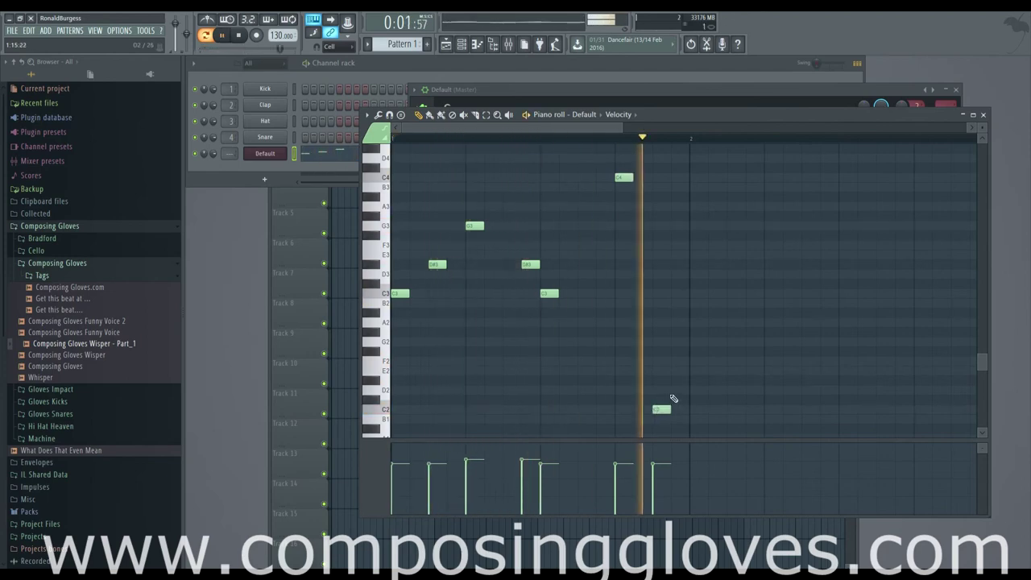
key("space")
Return to the Default channel's synth and raise sub-harmonic 1 to about 1.9 dB while auditioning the pattern
left_click(265, 156)
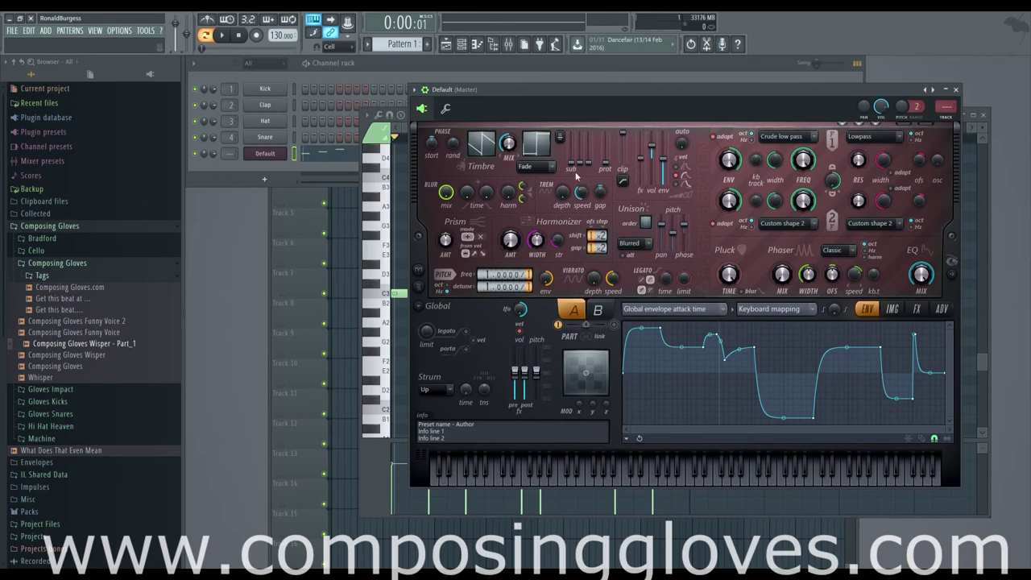
key("space")
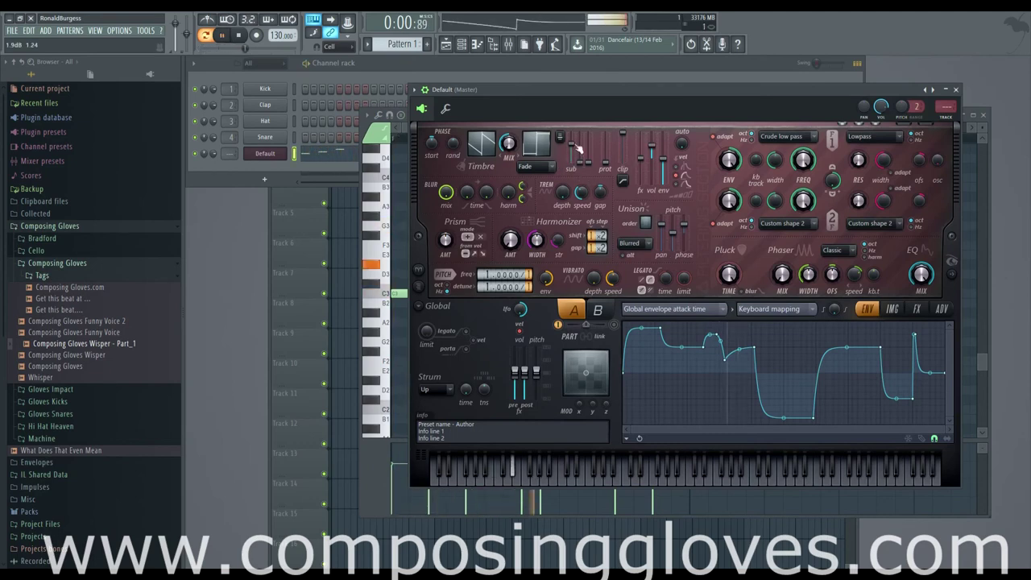
key("space")
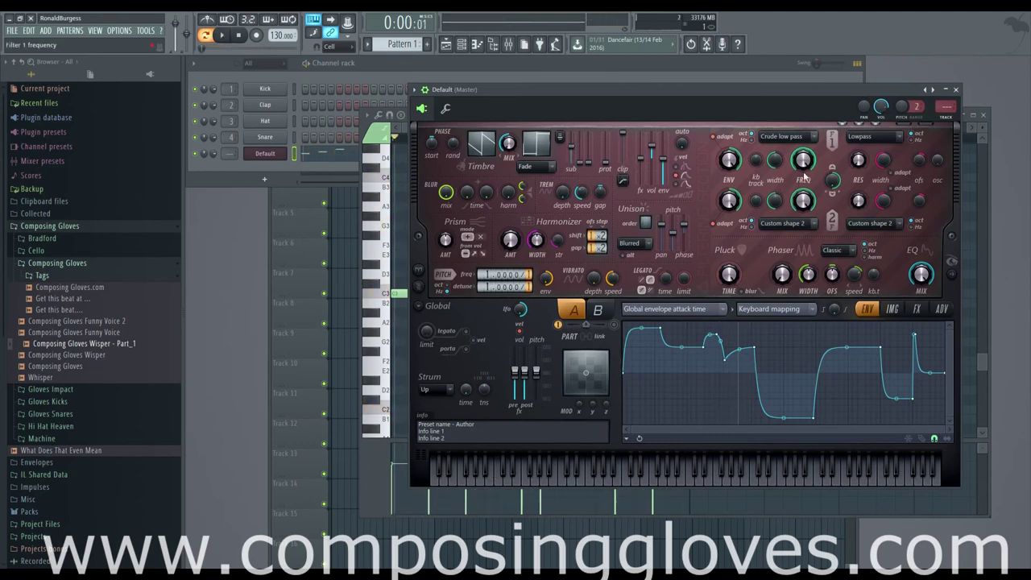
left_click(668, 311)
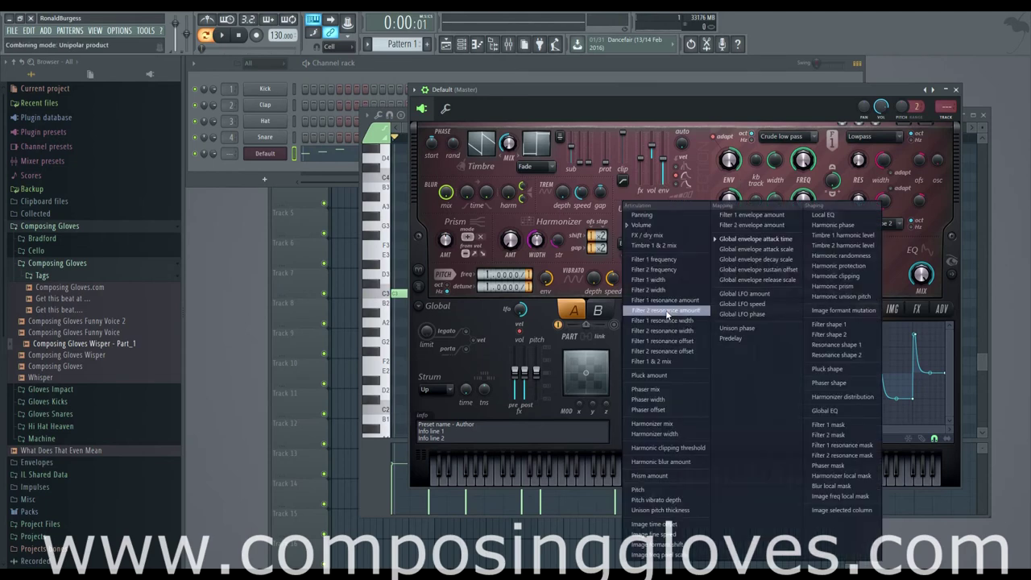
left_click(586, 116)
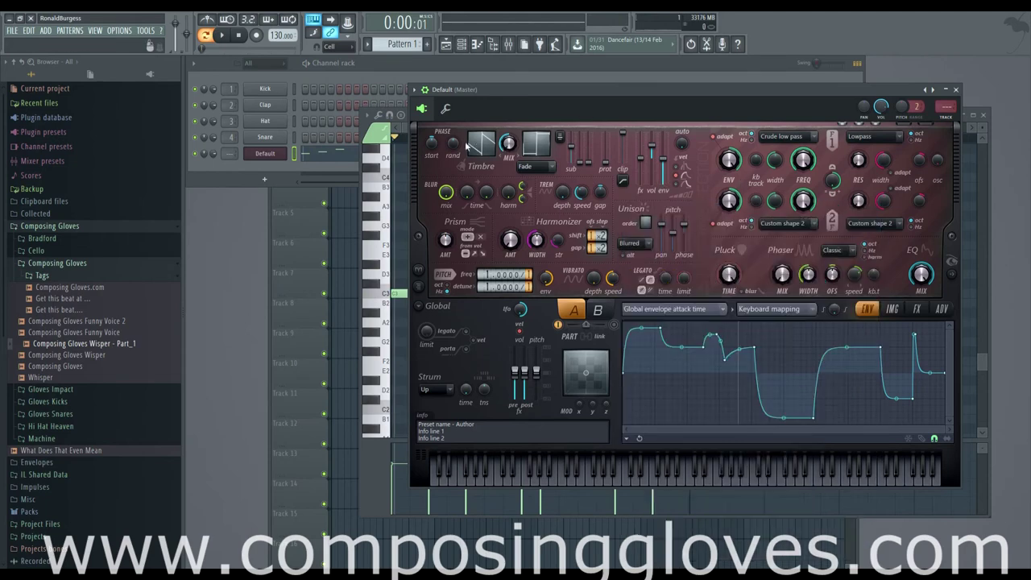
Shape the Timbre 1 harmonic level curve with five points alternating high and low, the first at harmonic 10 near 2 dB, and audition it
left_click(482, 146)
right_click(681, 353)
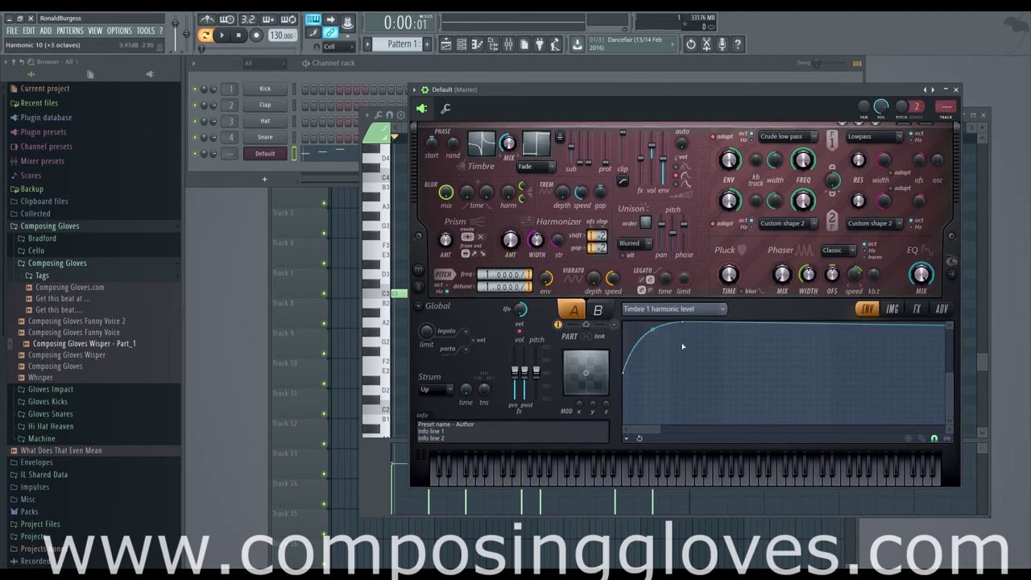
left_click_drag(684, 323, 684, 369)
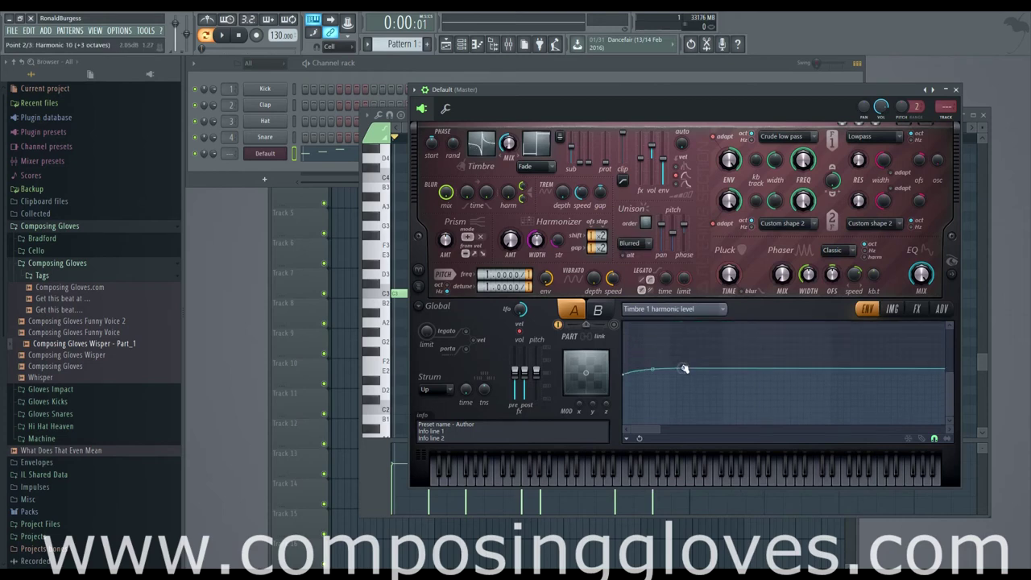
right_click(757, 388)
right_click(824, 349)
right_click(883, 387)
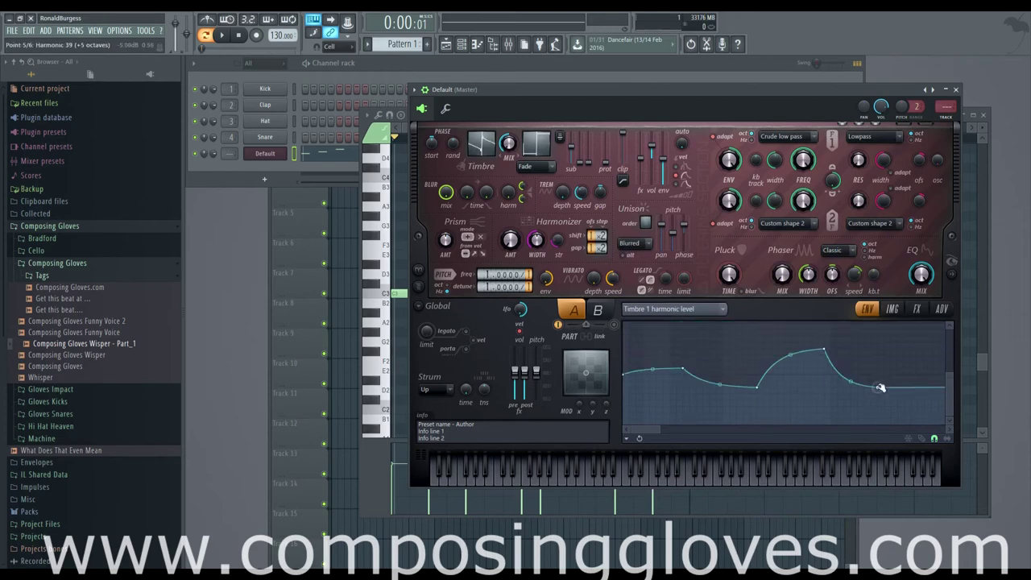
right_click(934, 361)
key("space")
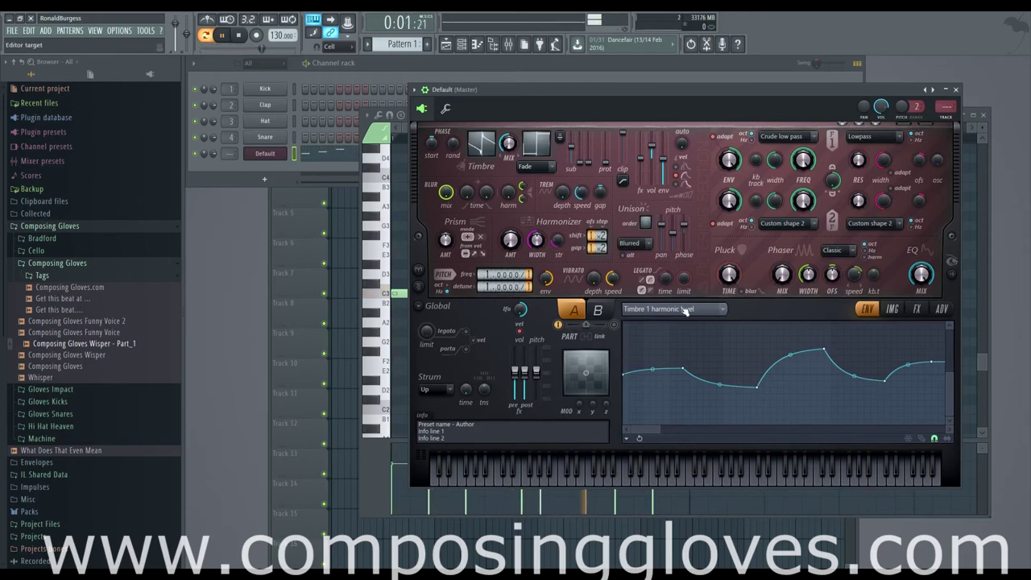
key("space")
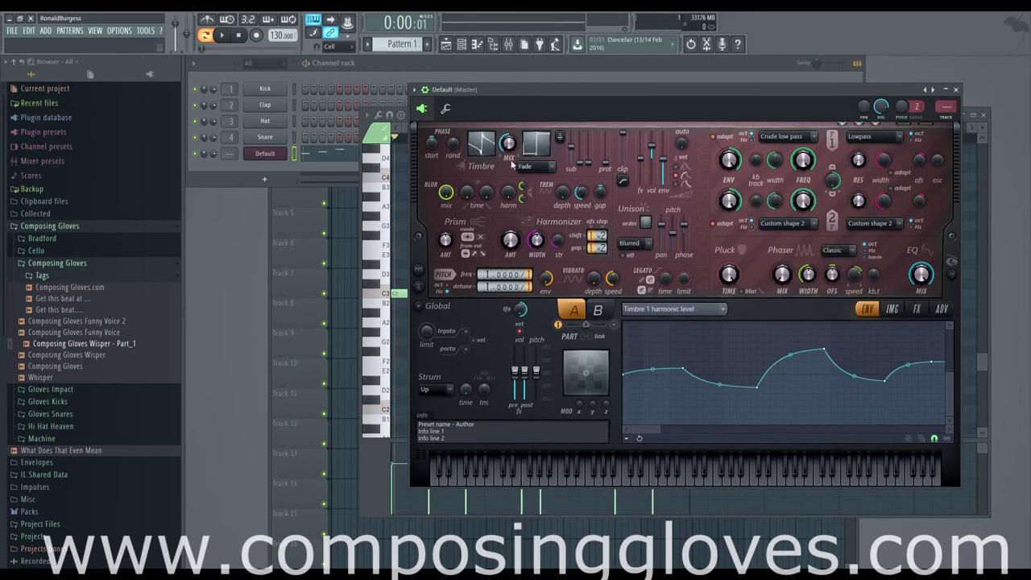
Add a low peak and a following point to the Harmonic randomness curve, raise the phase randomness, and audition the pattern
left_click(683, 308)
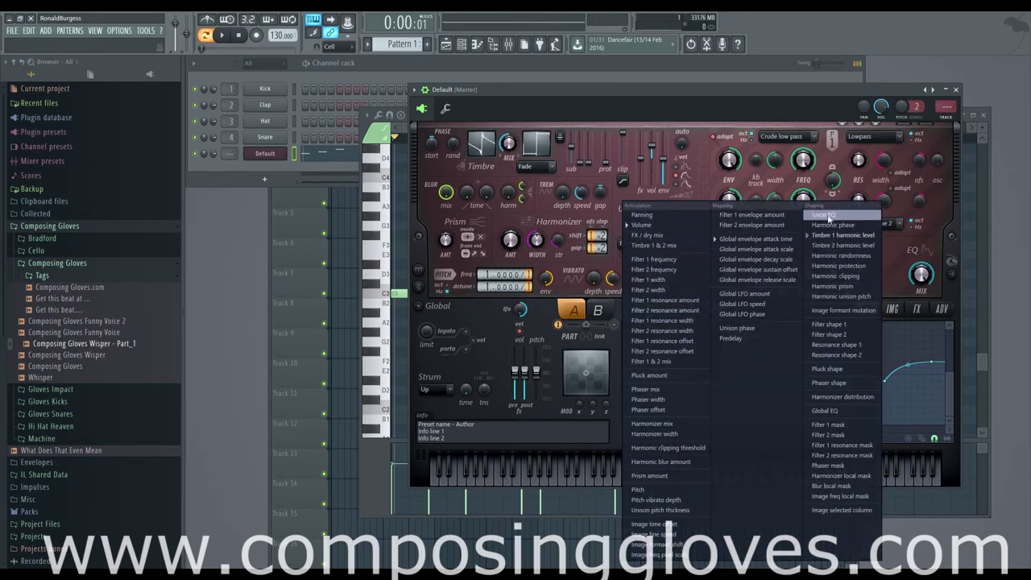
left_click(842, 256)
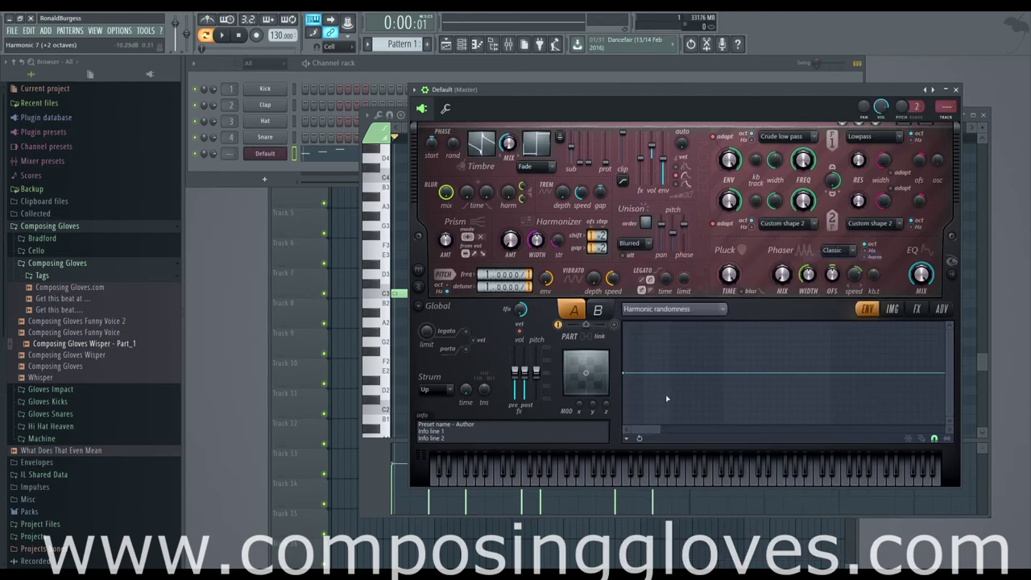
right_click(668, 347)
right_click(710, 366)
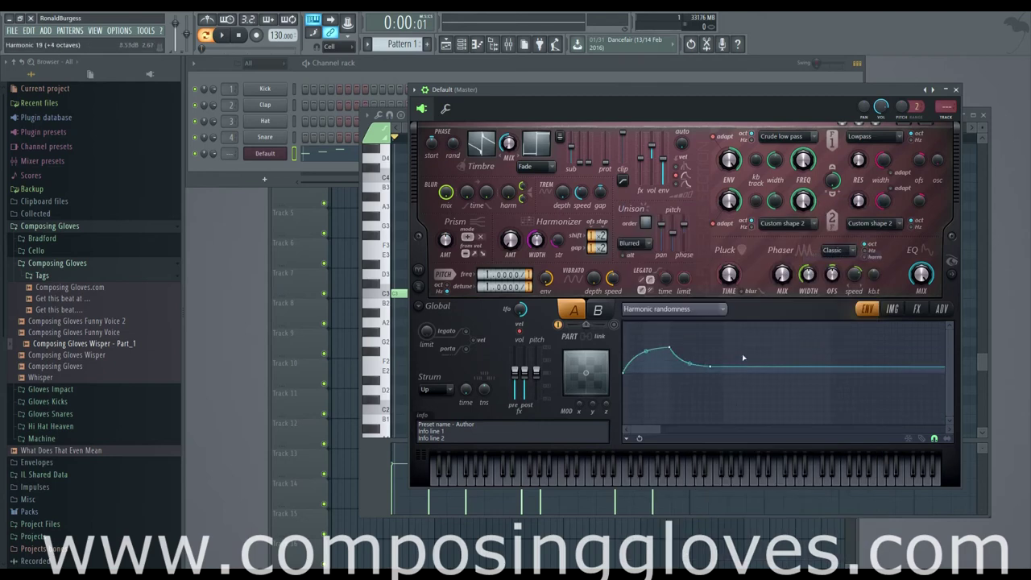
key("space")
left_click_drag(668, 347, 673, 361)
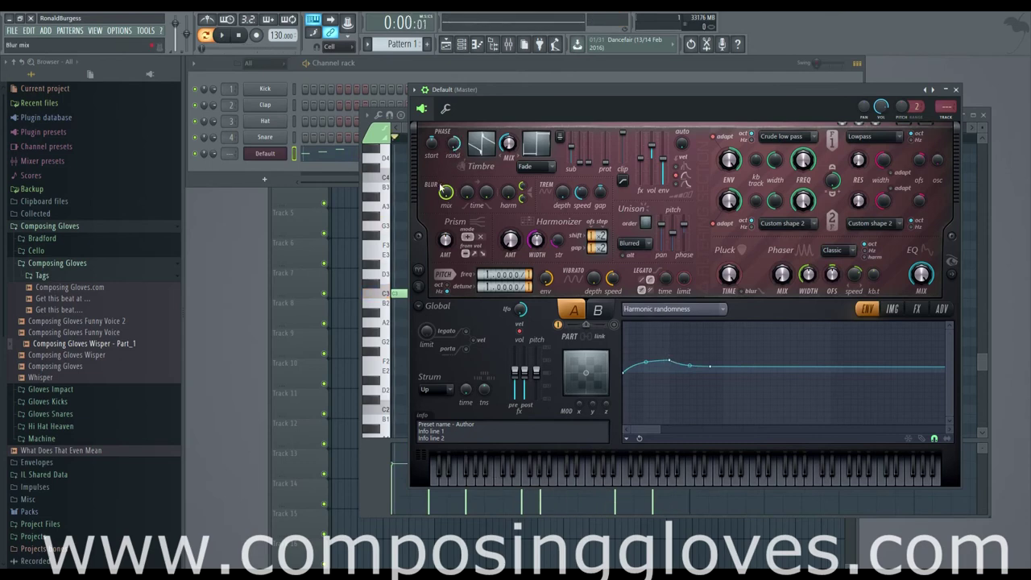
key("space")
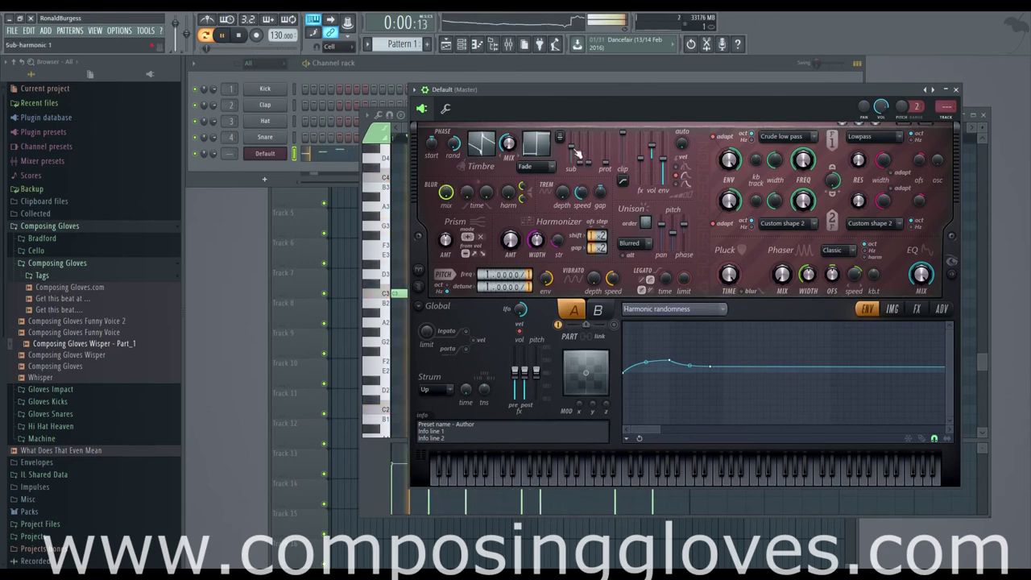
key("space")
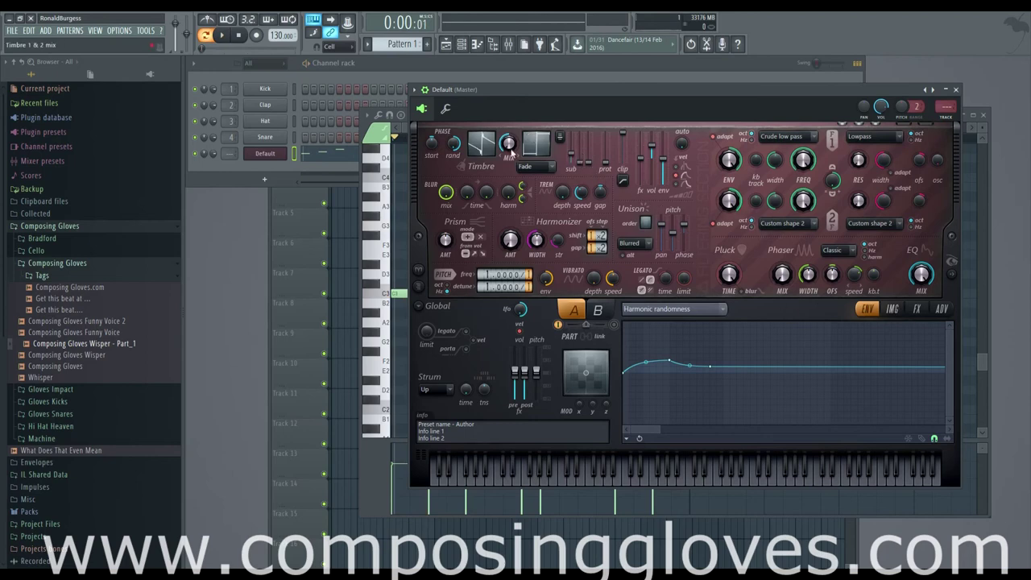
Lower the Timbre 1 & 2 mix to about 35% while playing the pattern
key("space")
left_click_drag(510, 148, 510, 172)
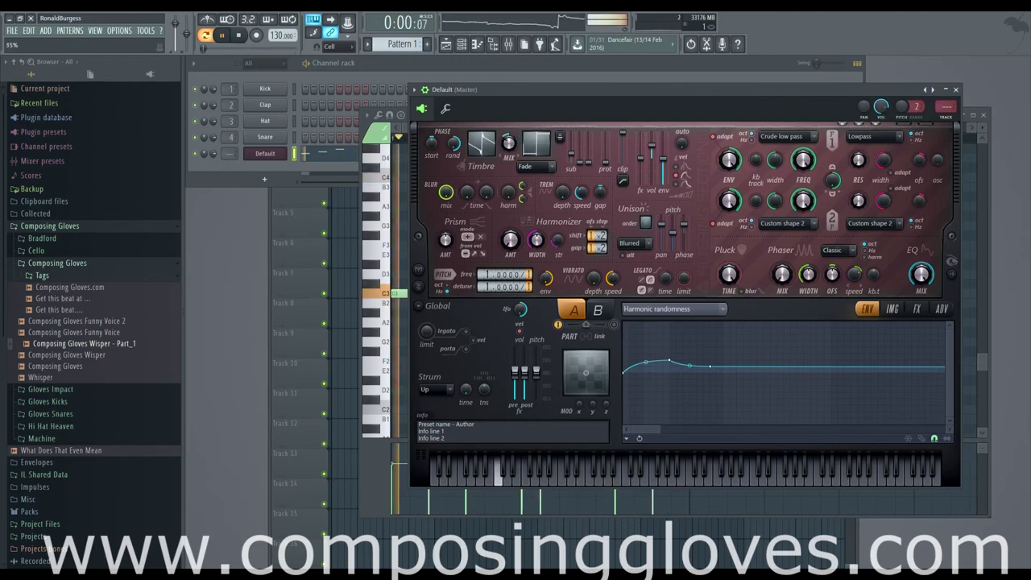
key("space")
Bring back the Timbre 1 harmonic level curve, raise its first peak to the maximum, and play the pattern
left_click(675, 309)
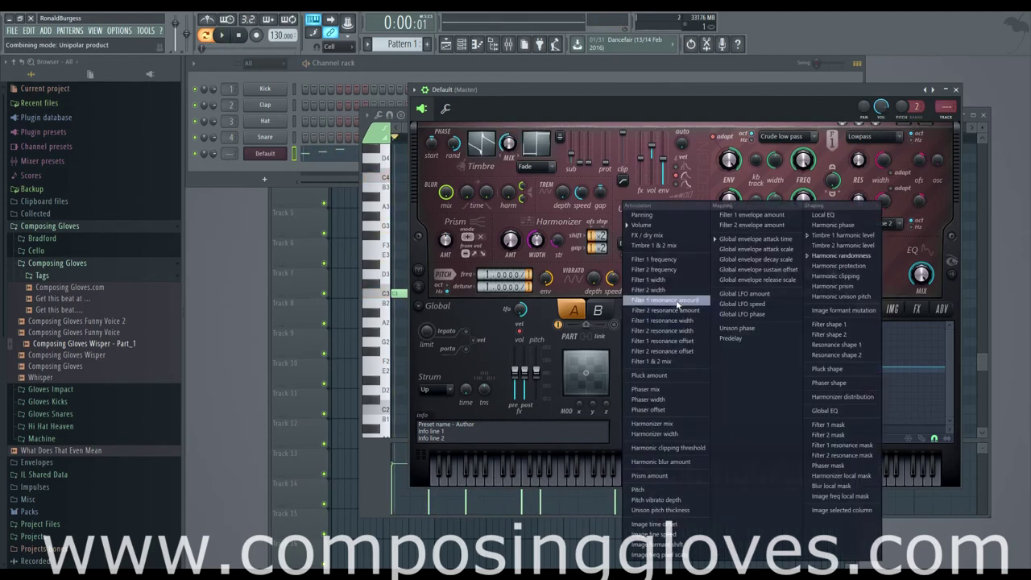
left_click(659, 226)
left_click(675, 308)
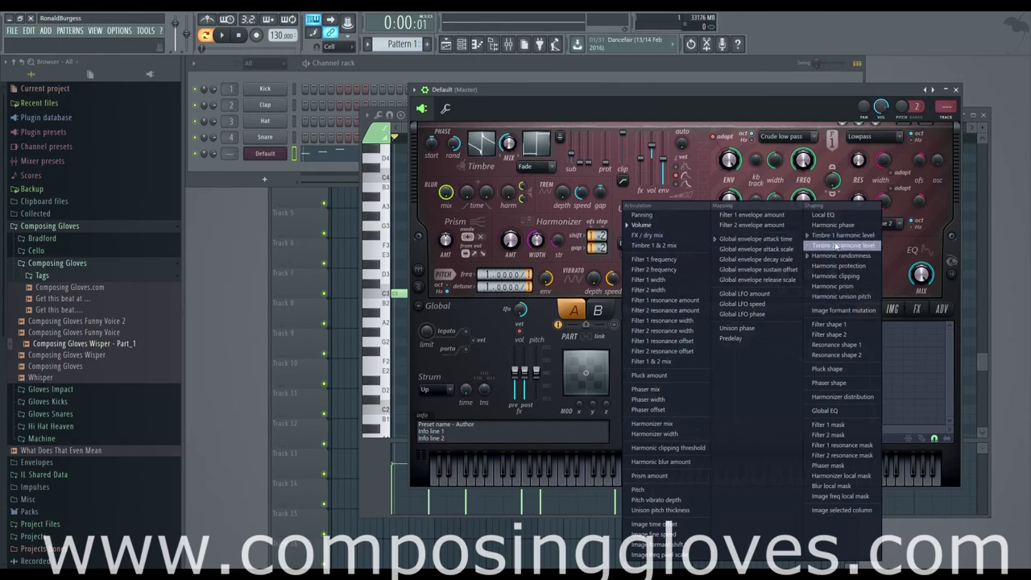
right_click(483, 149)
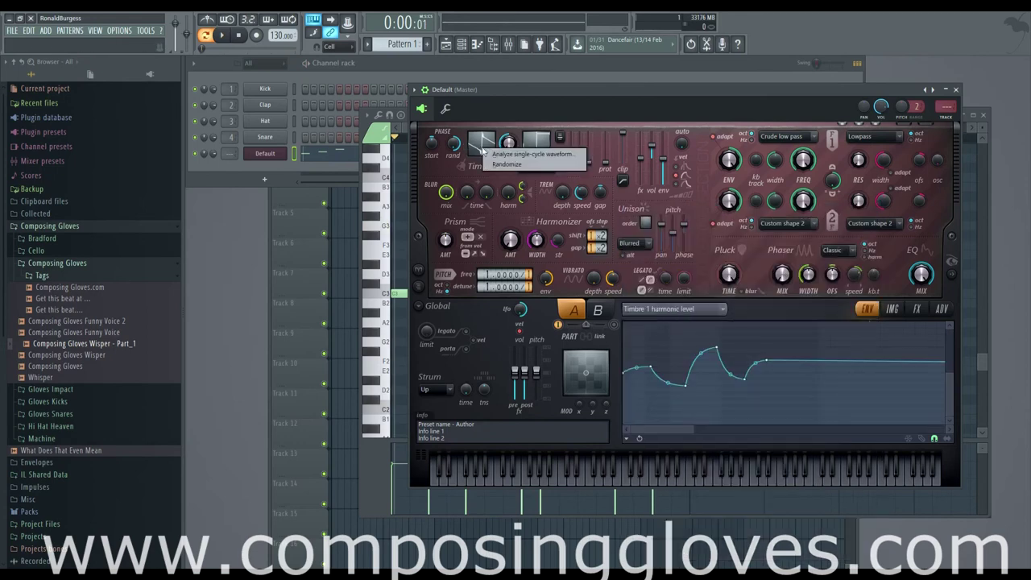
left_click(483, 150)
left_click_drag(652, 368, 665, 323)
key("space")
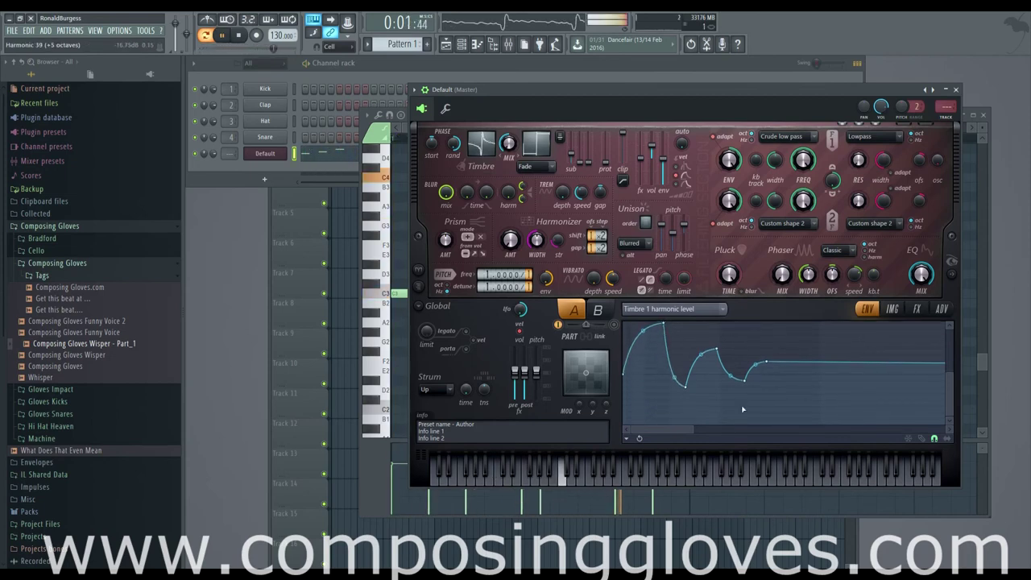
Lower the curve's second peak and add a tall peak, a moderate dip and another peak across the higher harmonics during playback
left_click_drag(720, 356, 724, 377)
right_click(920, 331)
left_click_drag(921, 331, 915, 320)
scroll(822, 382, "down", 4)
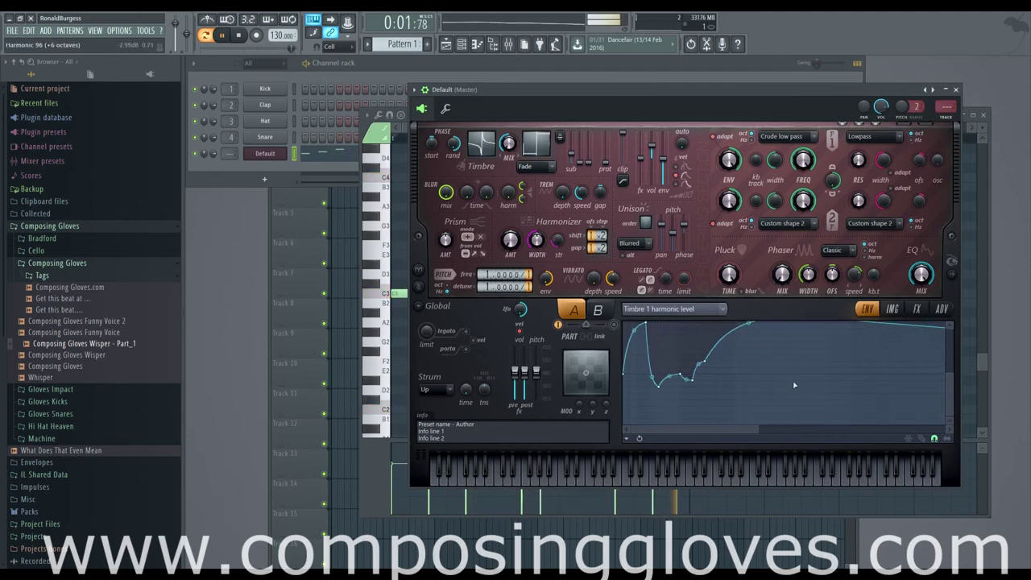
right_click(836, 423)
right_click(911, 328)
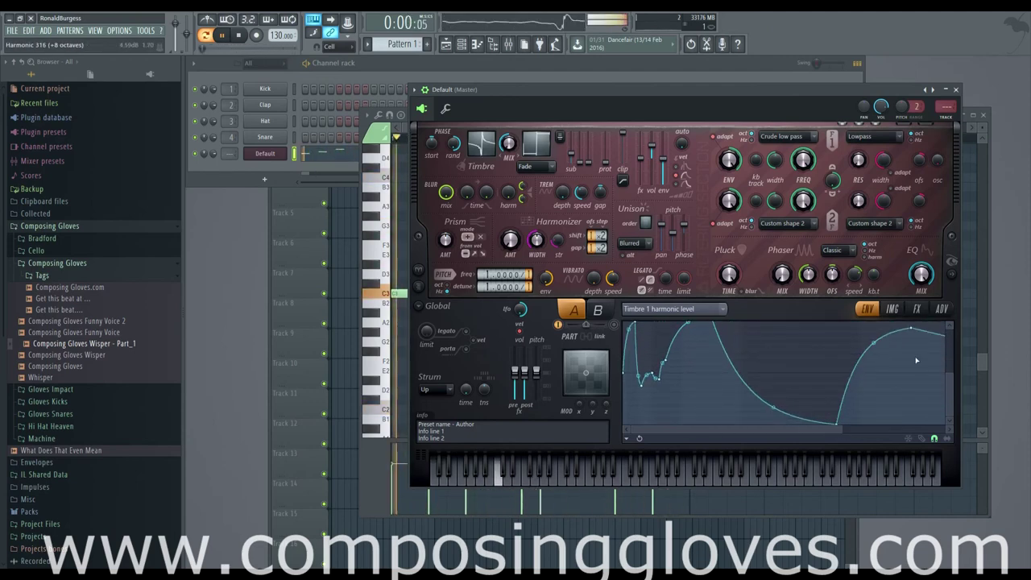
left_click_drag(838, 424, 836, 387)
key("space")
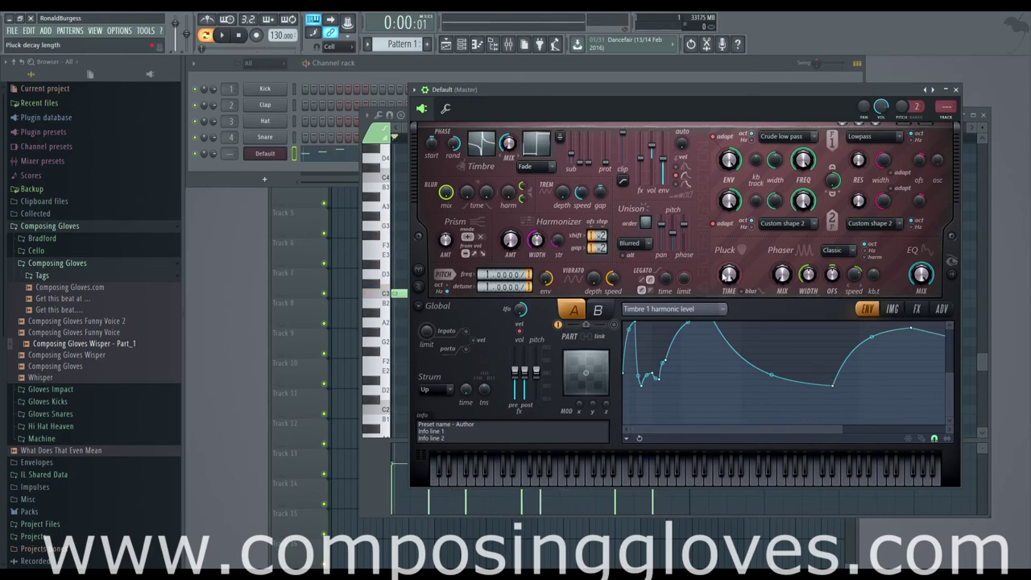
In the Global envelope sustain offset keyboard mapping, add points forming two full-height peaks and a dip below center in the high keys
left_click(713, 309)
left_click(794, 271)
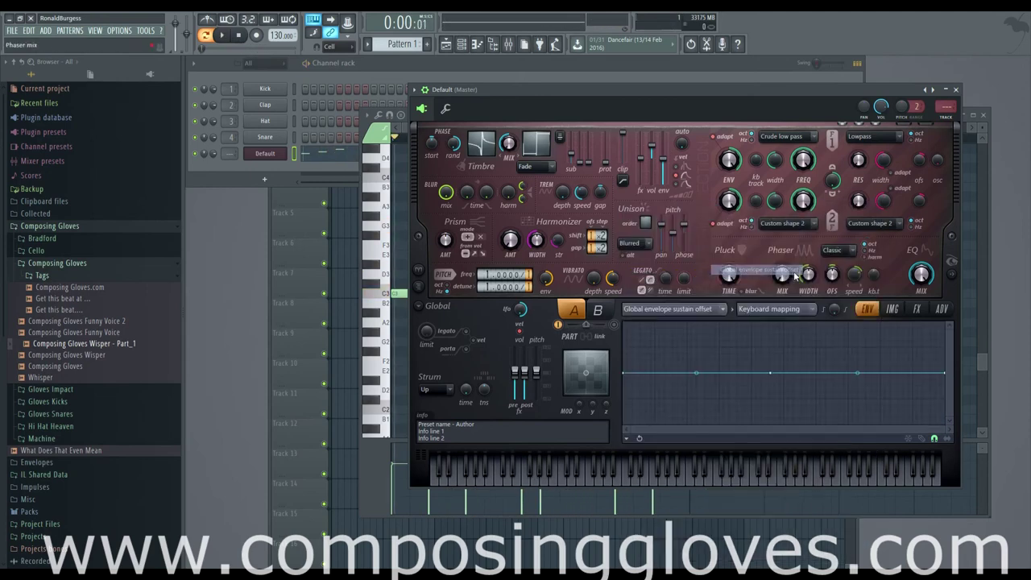
right_click(684, 354)
right_click(813, 323)
right_click(908, 386)
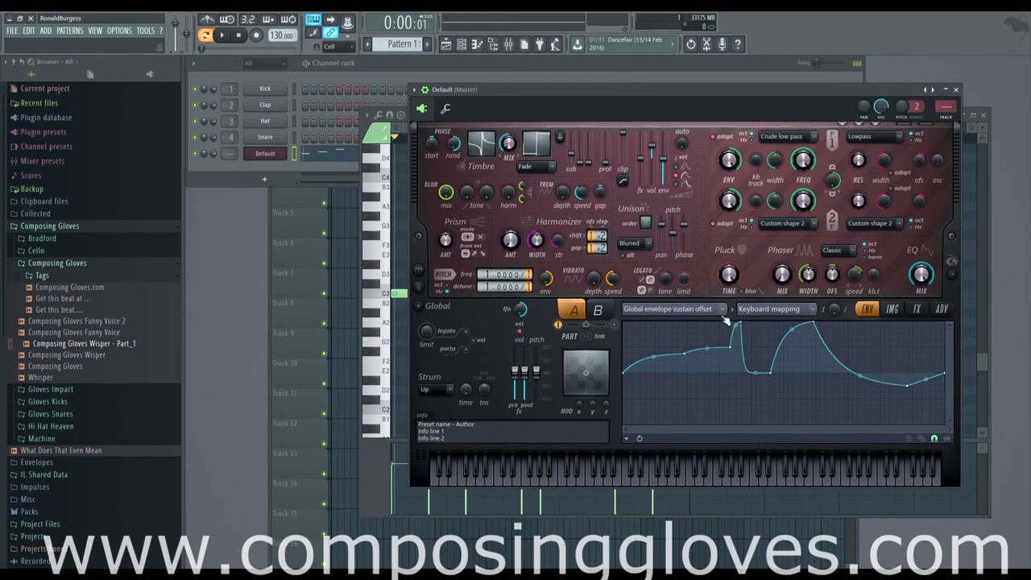
Add points to the Global envelope decay scale and attack scale keyboard mappings, forming a deep dip before the middle keys in each during playback
left_click(697, 310)
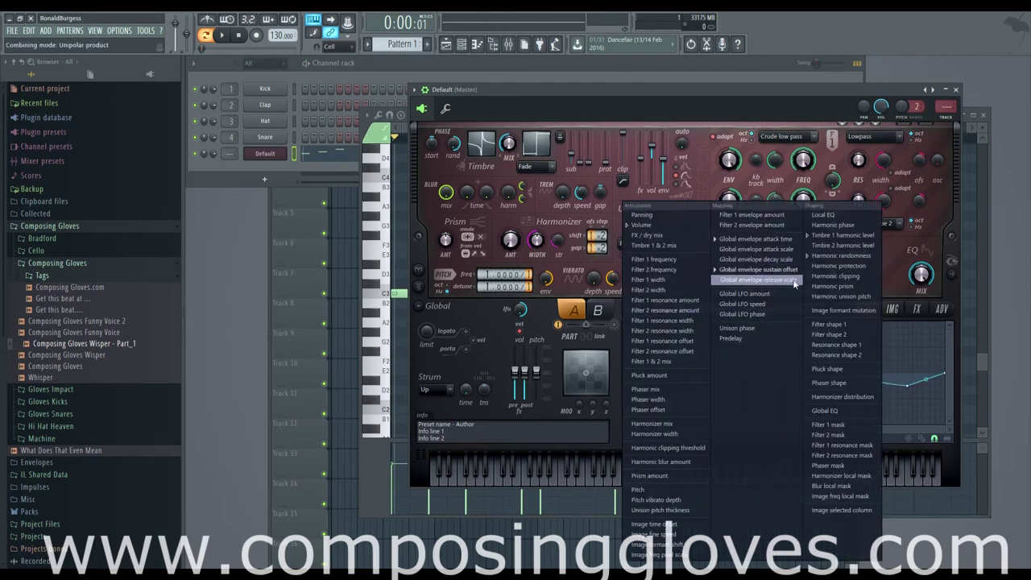
left_click(755, 258)
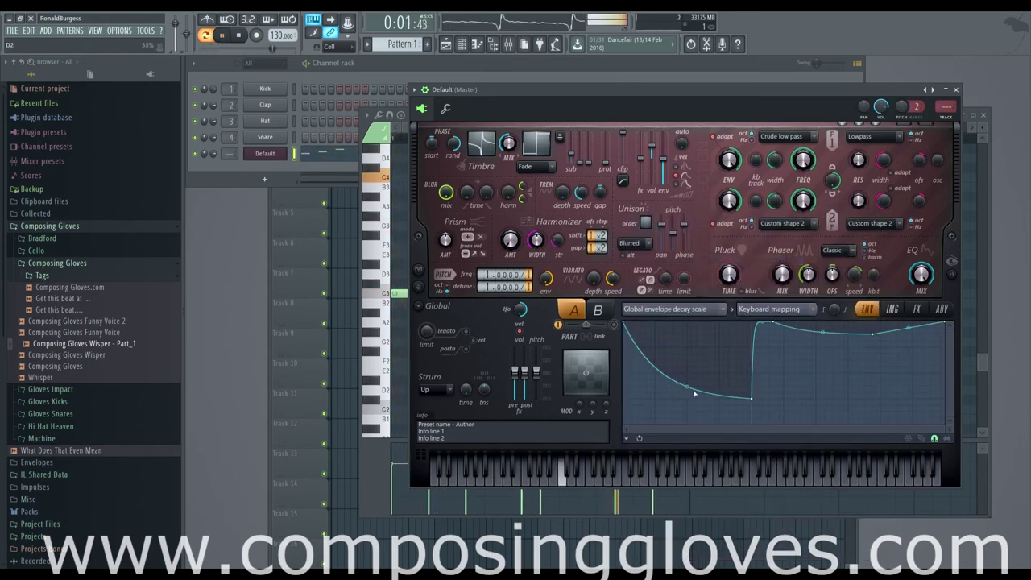
right_click(728, 335)
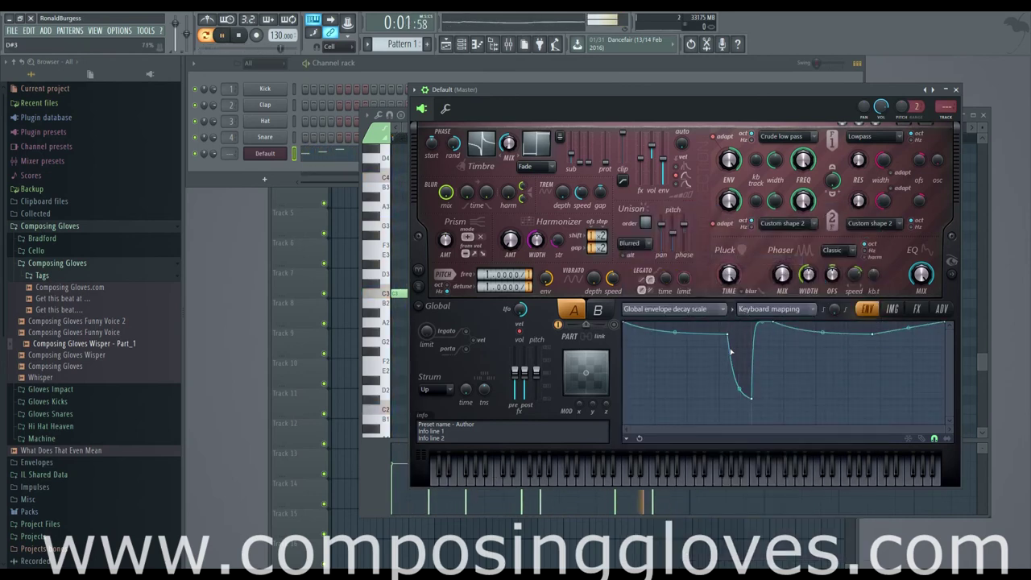
left_click(723, 308)
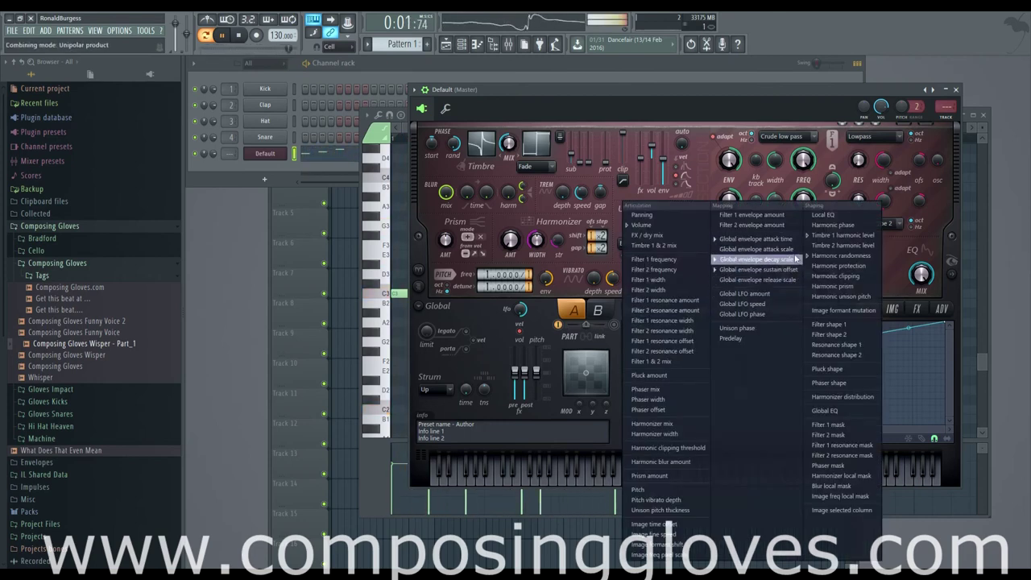
left_click(769, 249)
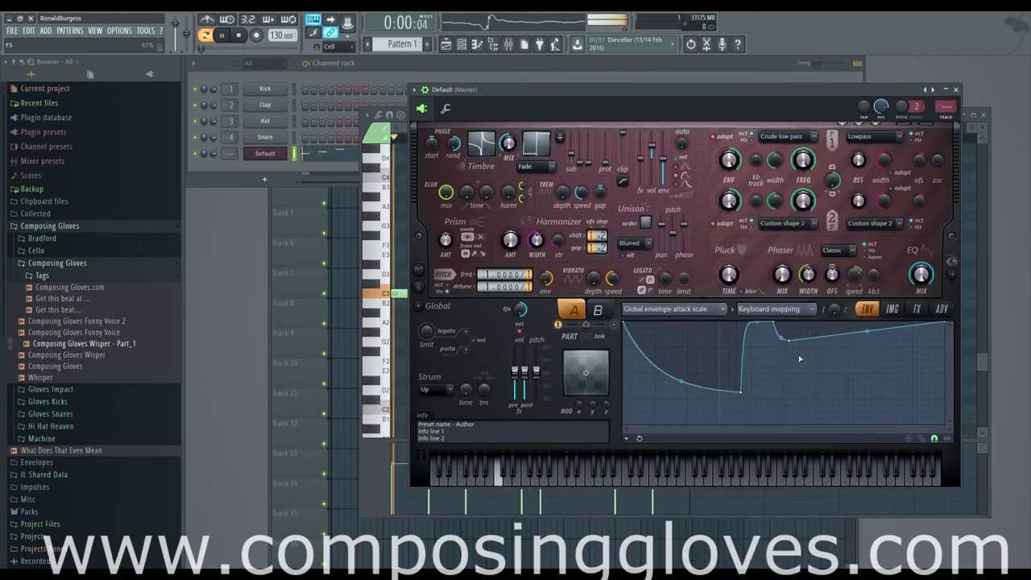
Lengthen the Volume envelope by raising its attack time scale while the pattern plays, and stop playback
left_click(715, 308)
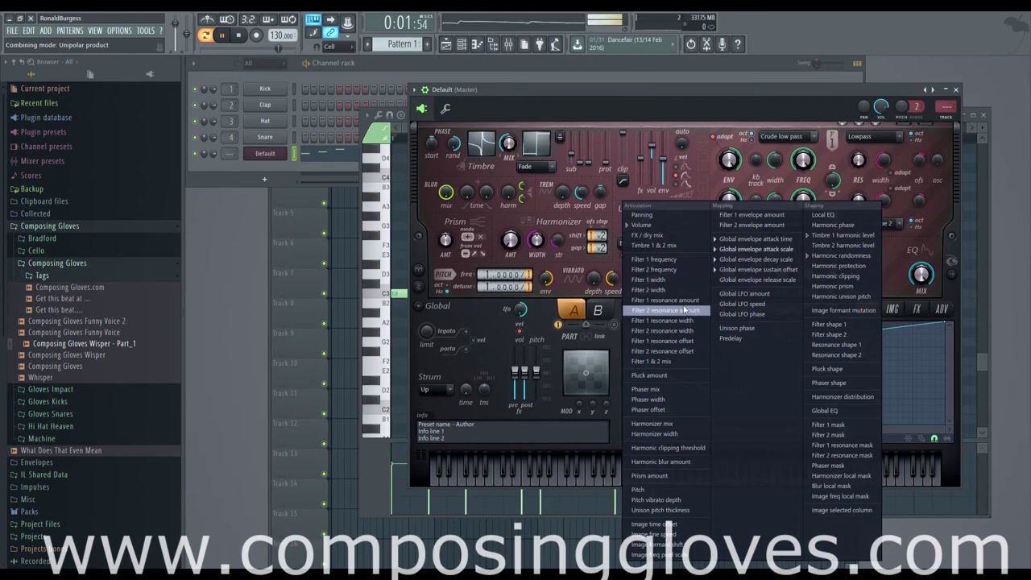
left_click(667, 227)
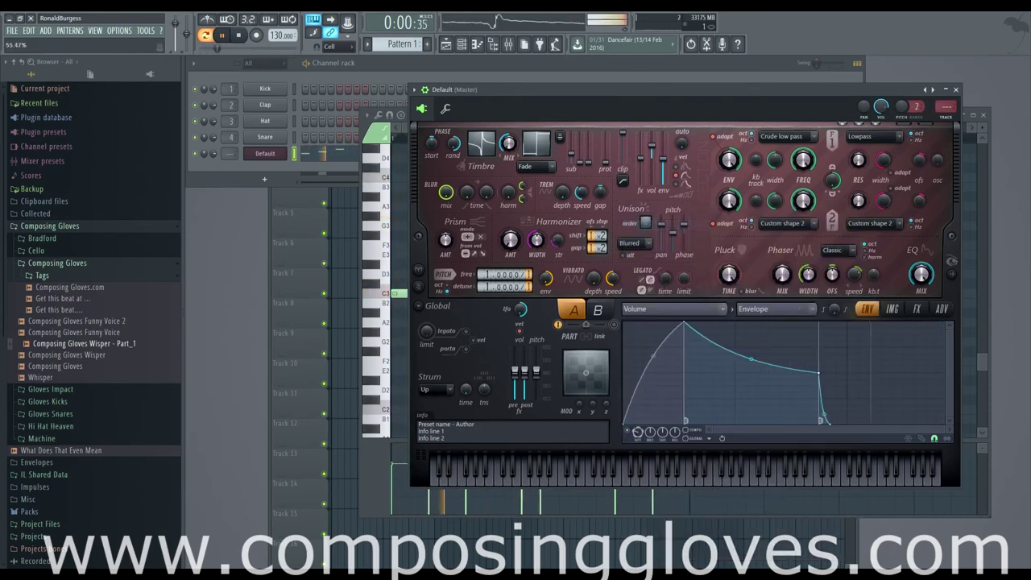
left_click_drag(637, 431, 637, 387)
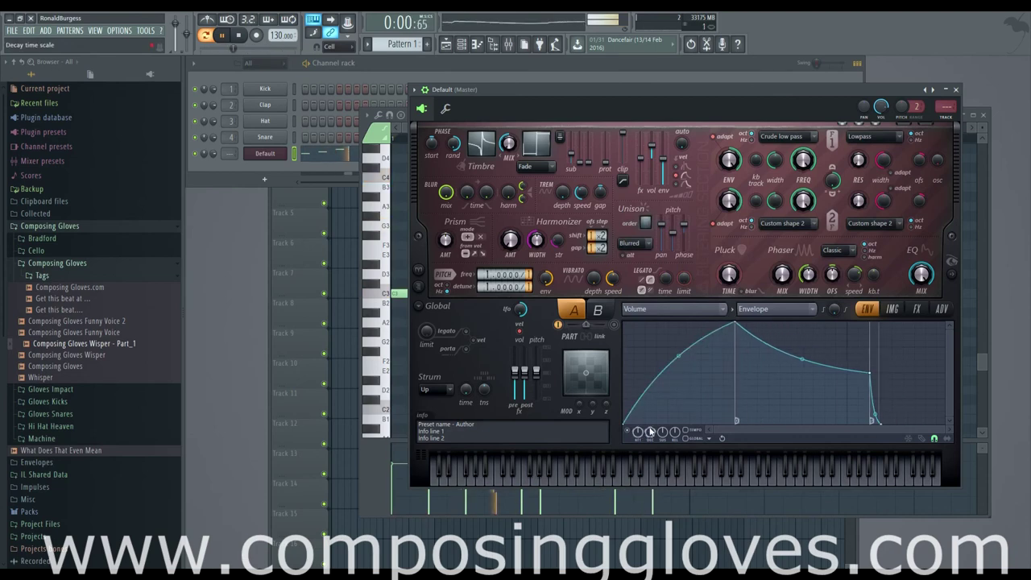
key("space")
In the piano roll, duplicate the C3, D#3 and G3 notes twice across the bar and delete the last G3
left_click(364, 125)
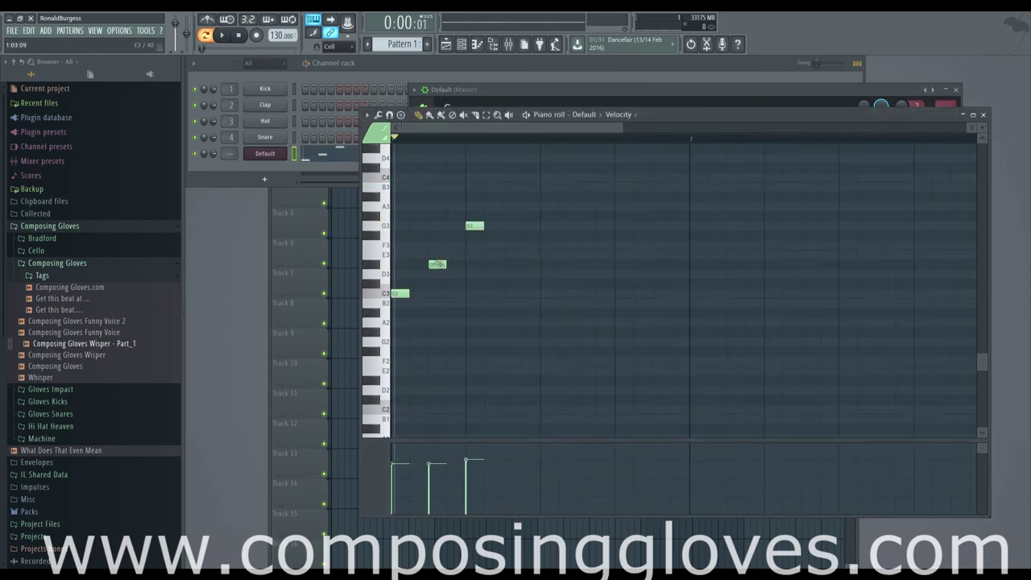
left_click_drag(395, 212, 524, 336)
left_click_drag(393, 293, 622, 289)
key("space")
key("space")
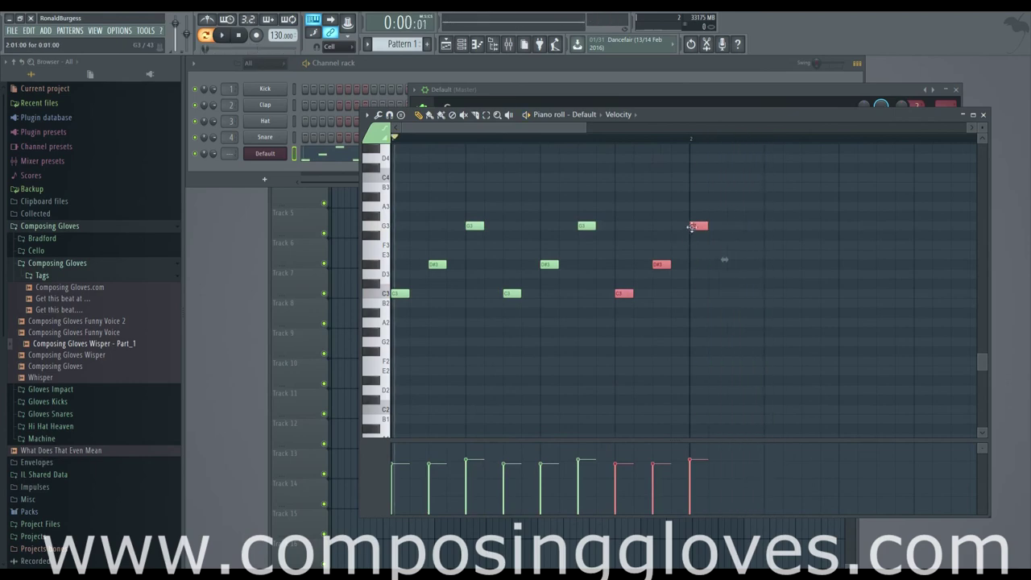
right_click(698, 225)
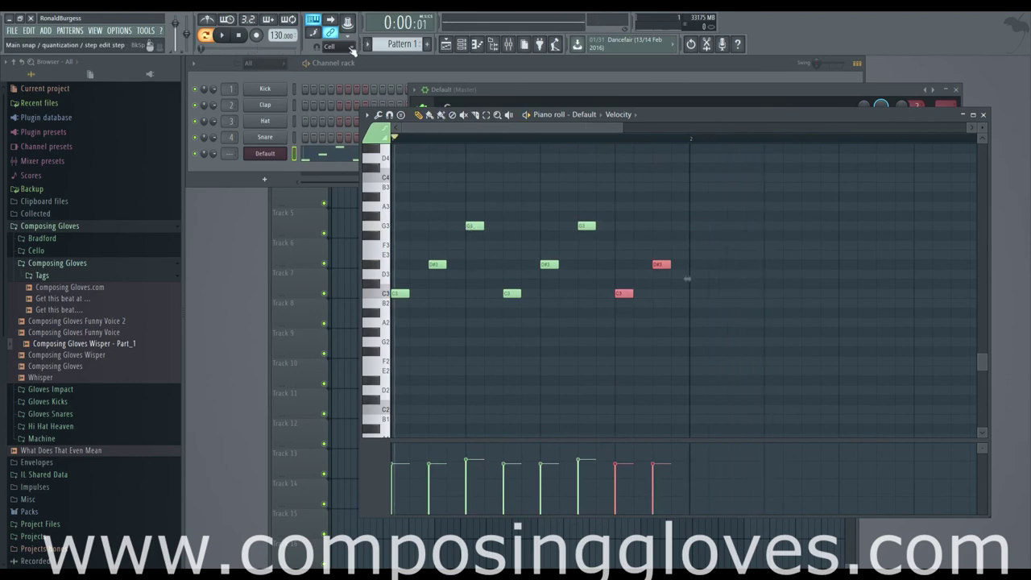
Set the main snap to 1/2 step, shorten all the notes, and delete everything except the first C3
left_click(352, 49)
left_click(349, 124)
left_click_drag(400, 202, 723, 392)
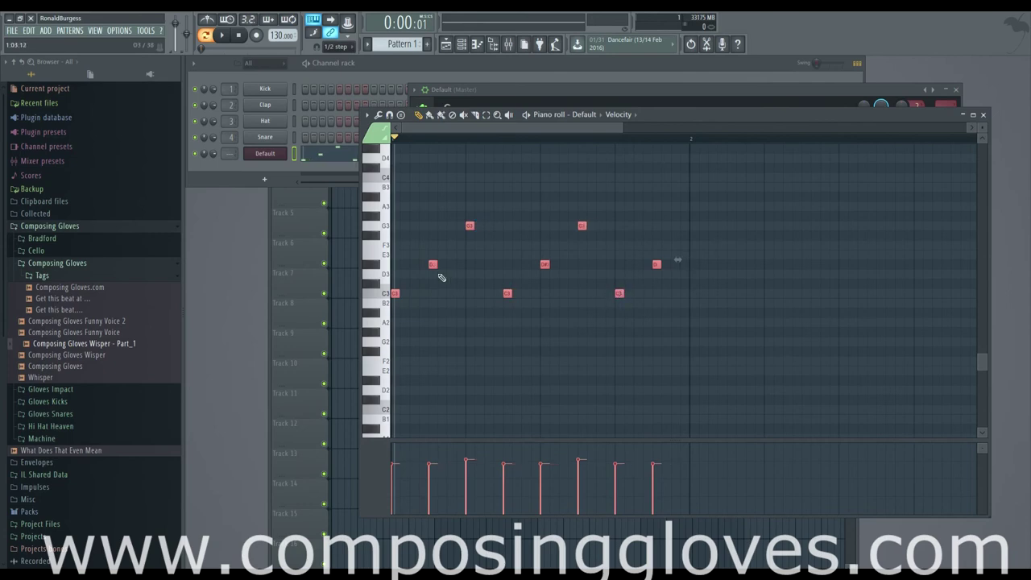
left_click_drag(416, 202, 727, 348)
key("Delete")
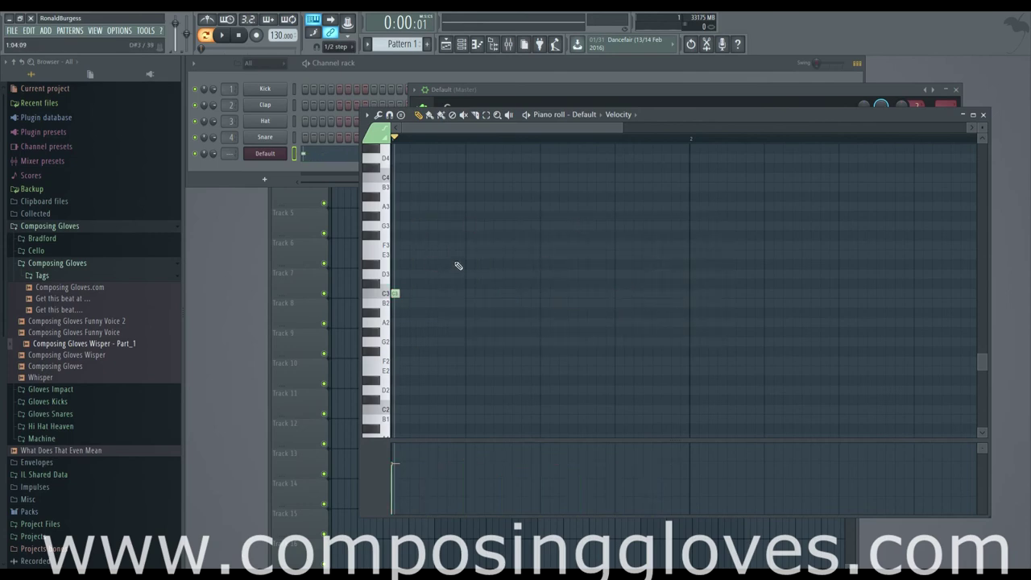
Add short D#3, G3 and C4 notes in an evenly spaced rising sequence after the first C3
left_click(415, 274)
left_click_drag(413, 276, 414, 264)
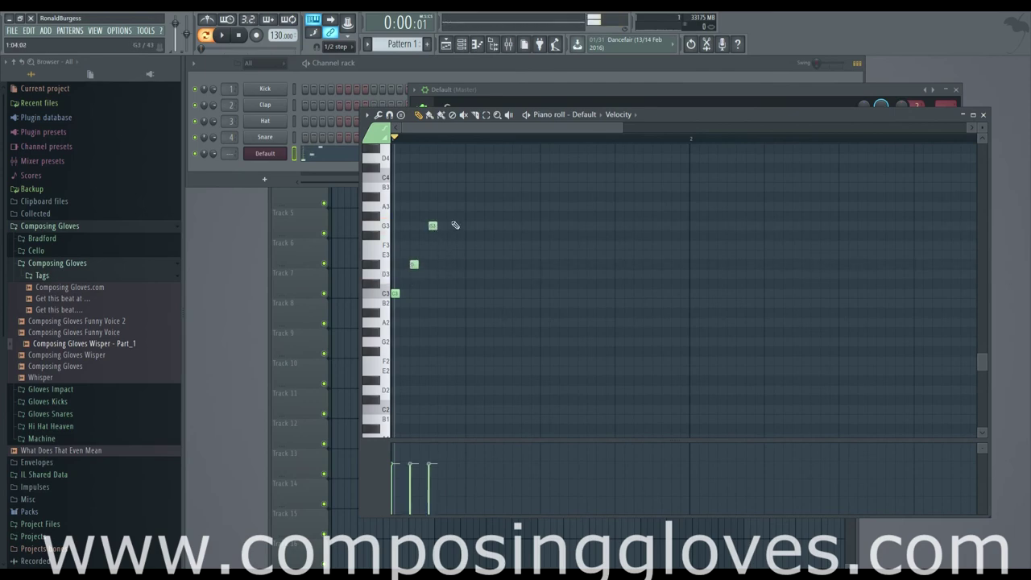
left_click(452, 176)
Duplicate the four-note group three times to fill the bar and lower the last copy by one semitone during playback
key("ctrl+a")
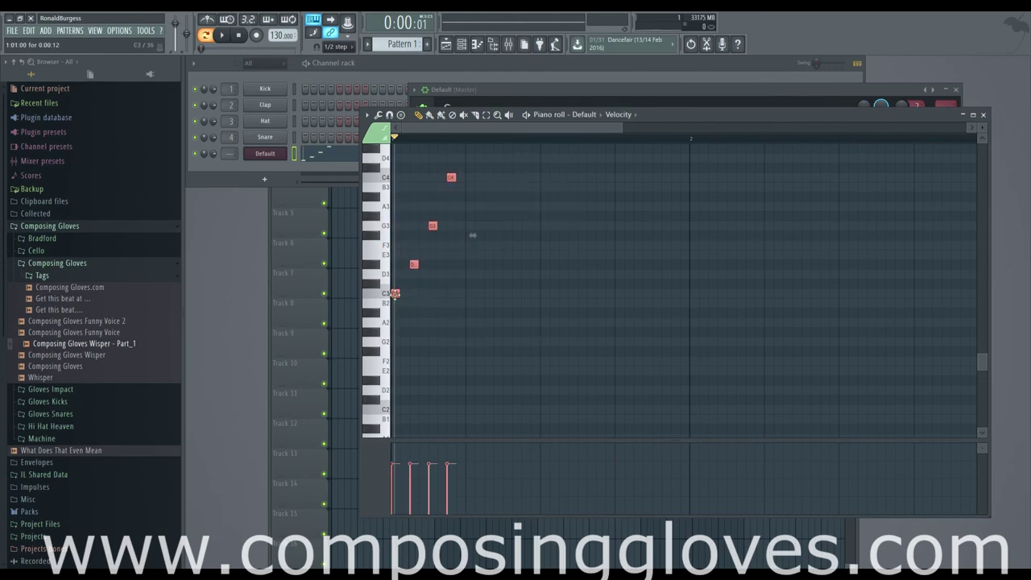
key("ctrl+b")
key("space")
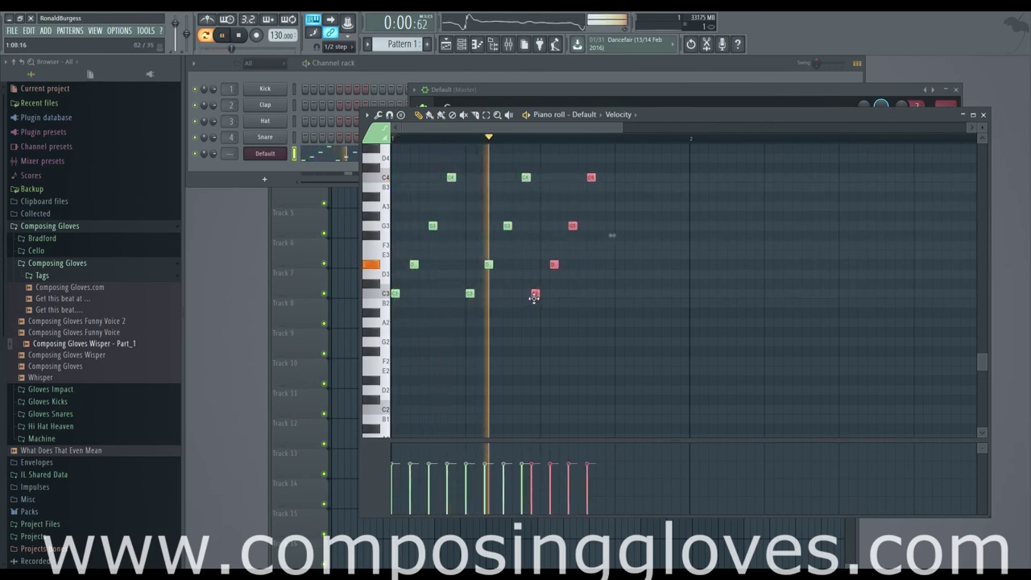
key("ctrl+b")
key("ctrl+b")
left_click_drag(614, 292, 616, 303)
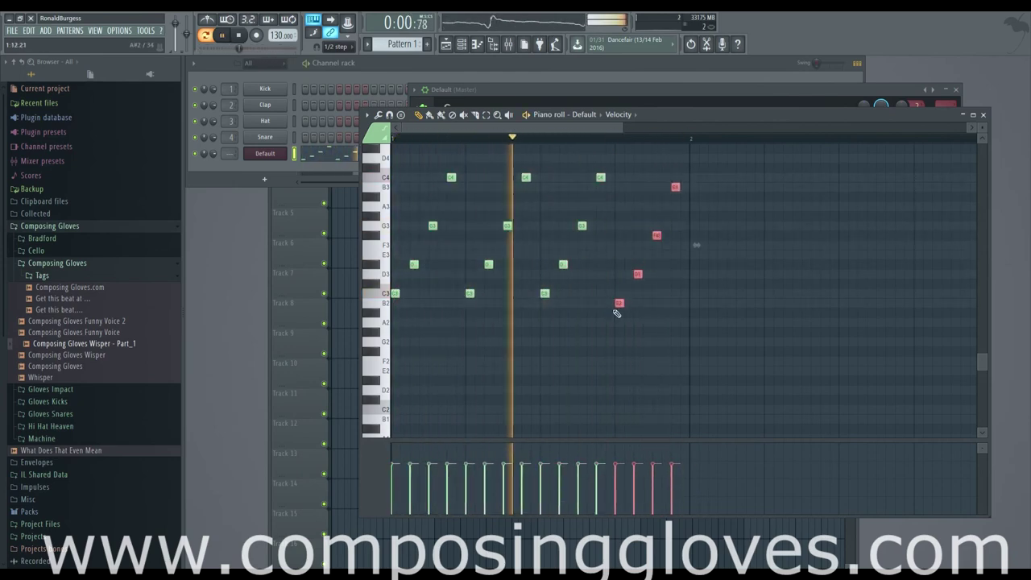
key("space")
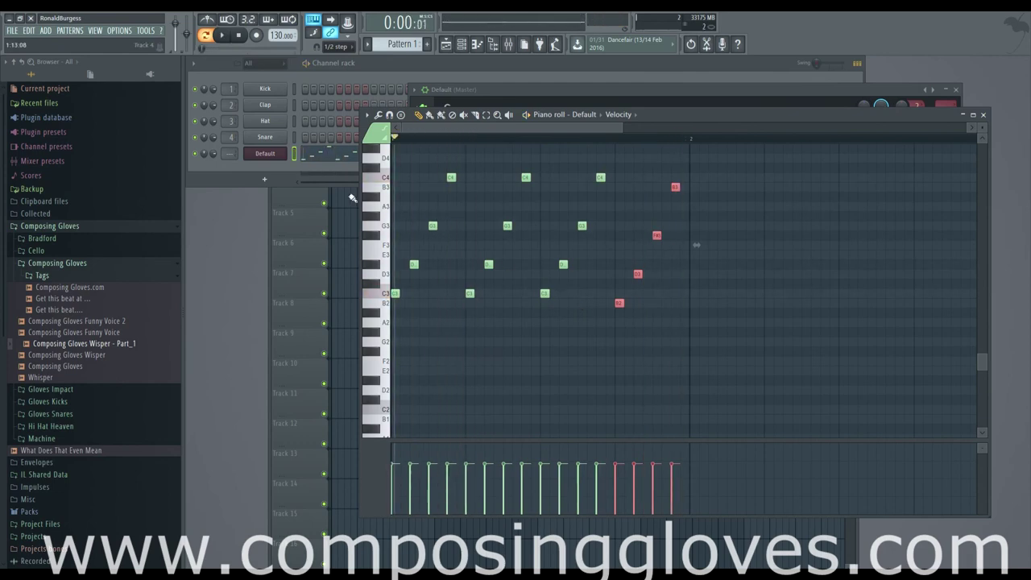
Lower the velocity of the D#3 and D3 notes to about 45% and play the pattern
left_click(265, 153)
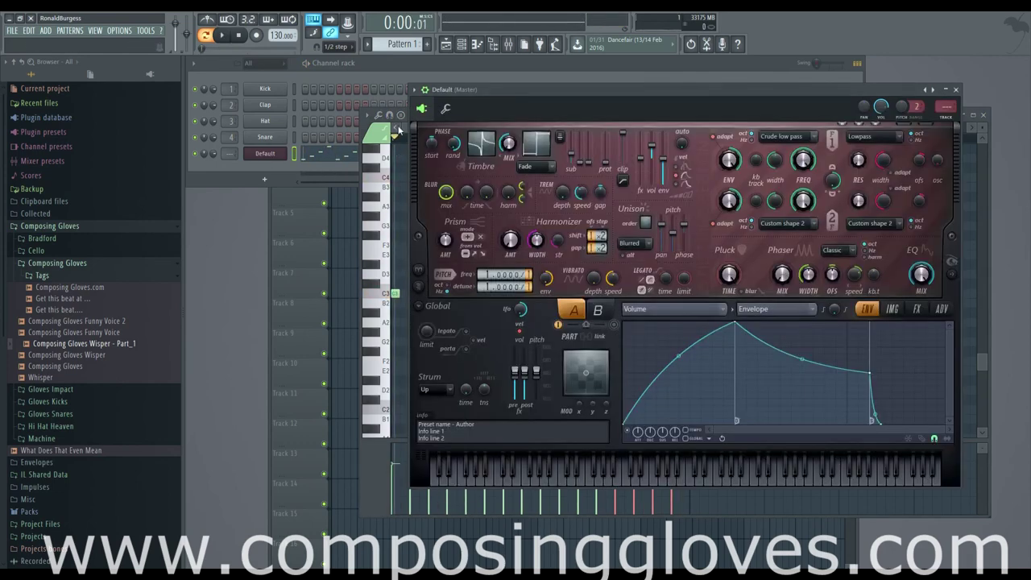
left_click(401, 127)
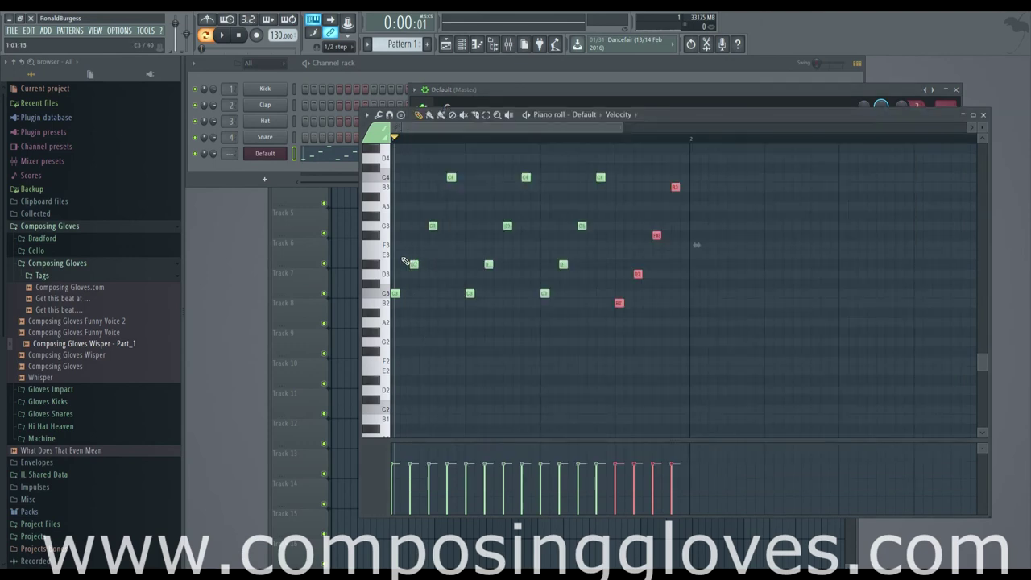
left_click_drag(403, 251, 666, 287)
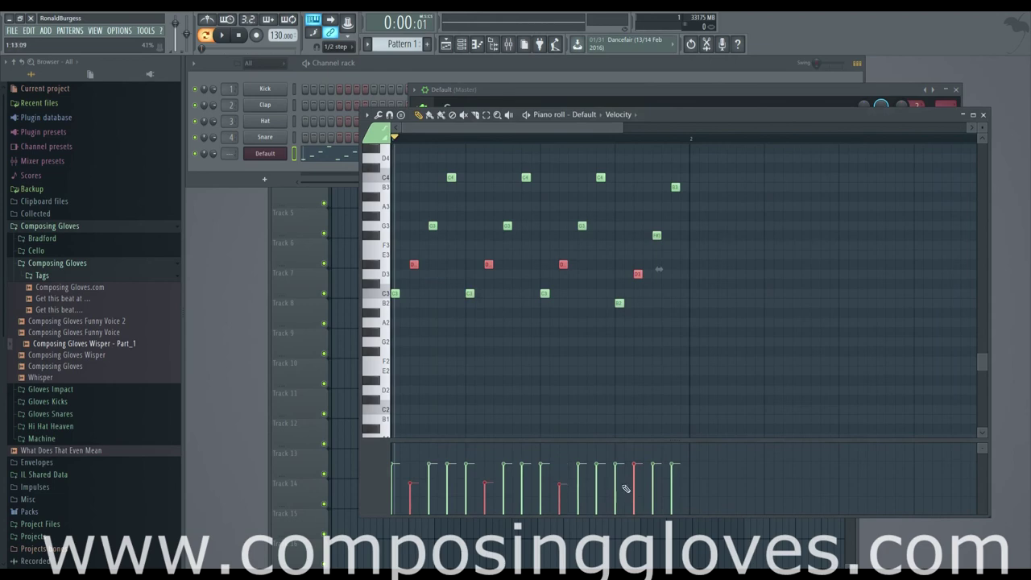
key("space")
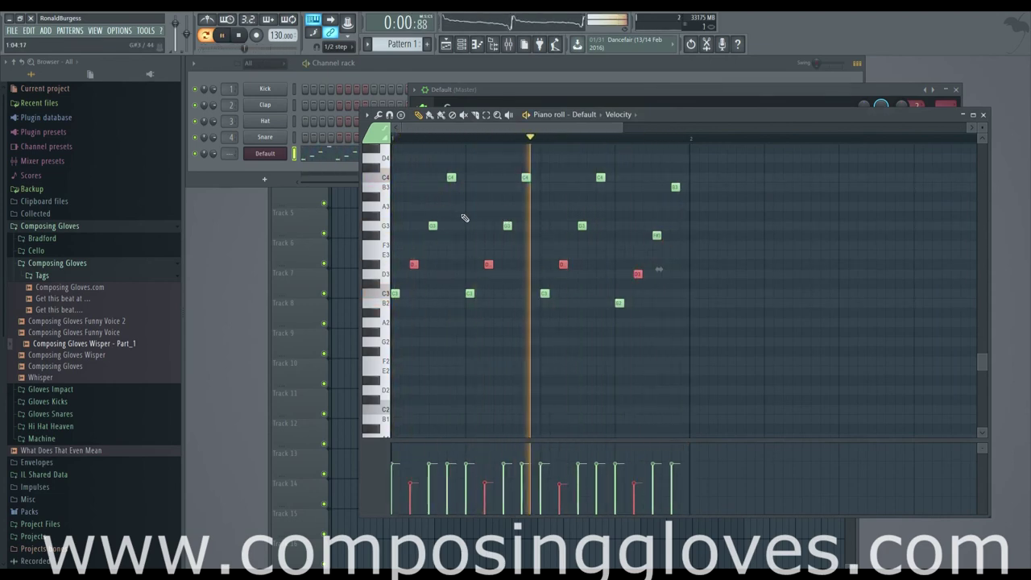
mouse_move(490, 213)
left_mouse_down()
mouse_move(516, 229)
mouse_move(495, 219)
left_mouse_up()
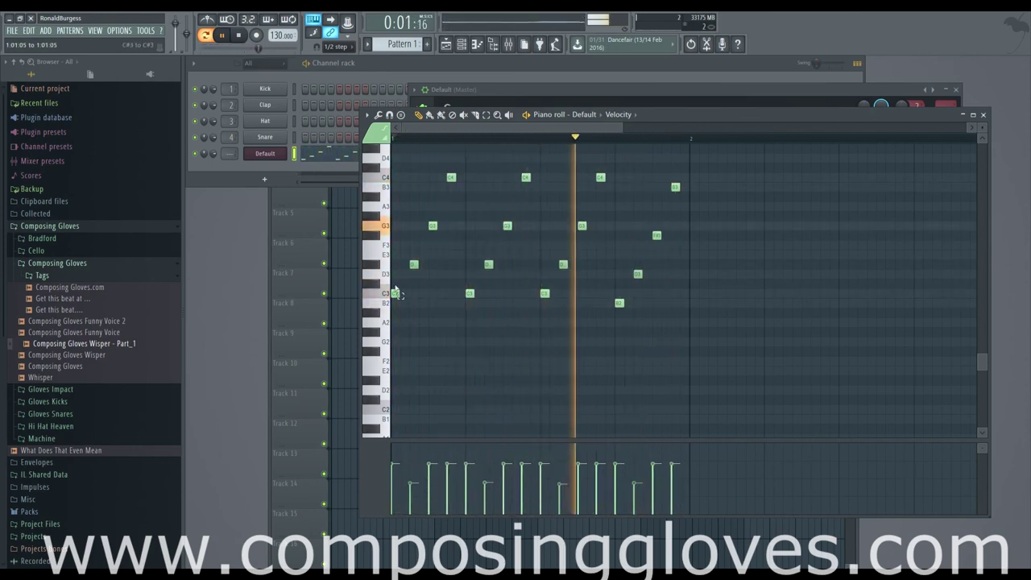
Raise the C3 and B2 notes to full velocity and the C4 and B3 notes slightly above the default during playback
left_click_drag(391, 282, 640, 322)
left_click_drag(393, 449, 637, 435)
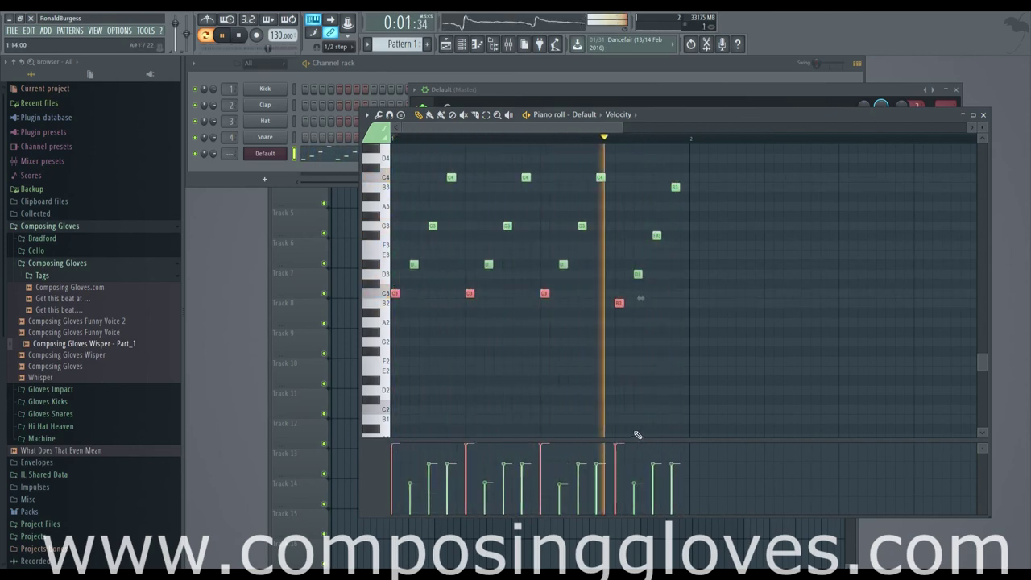
left_click_drag(437, 161, 685, 201)
left_click_drag(451, 457, 675, 459)
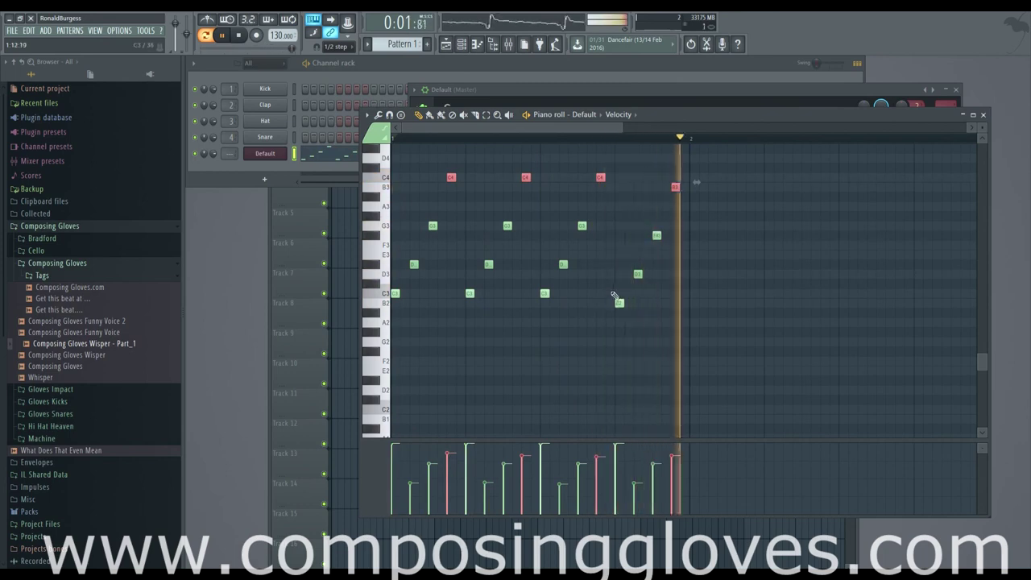
key("space")
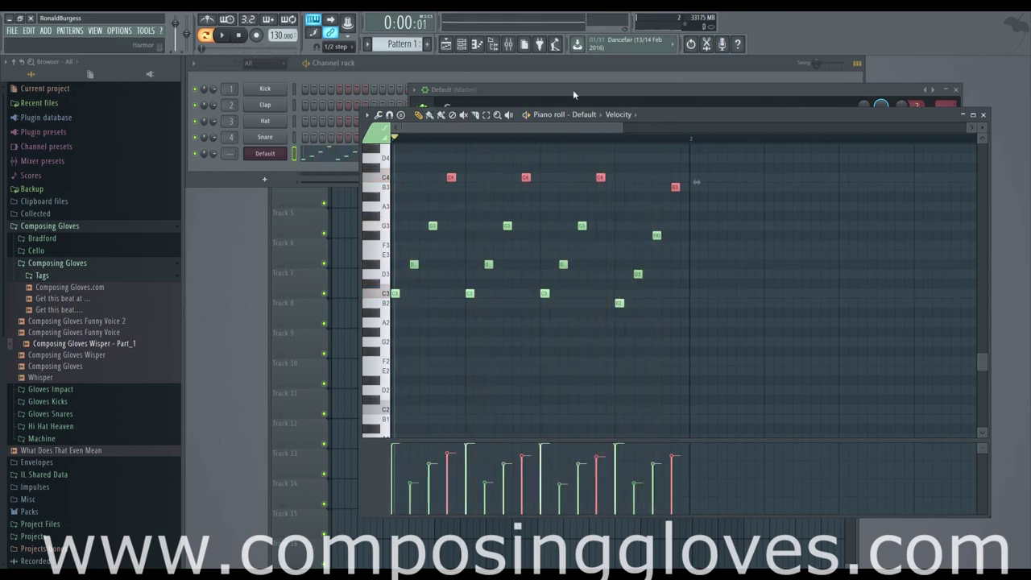
Move the piano roll and synth windows so they overlap less, and bring the piano roll to the front
left_click_drag(664, 117, 523, 207)
left_click_drag(634, 99, 568, 66)
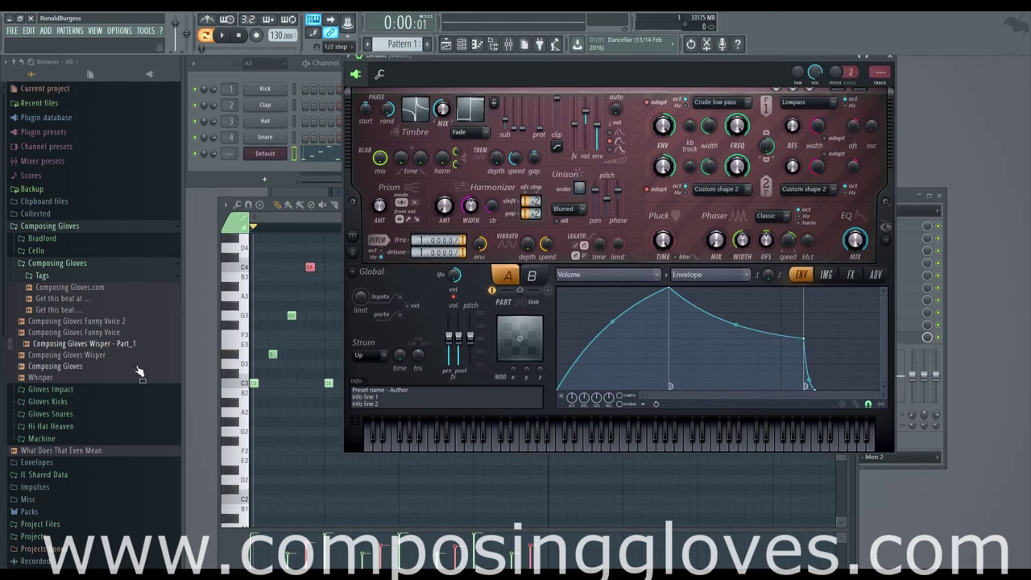
left_click(314, 217)
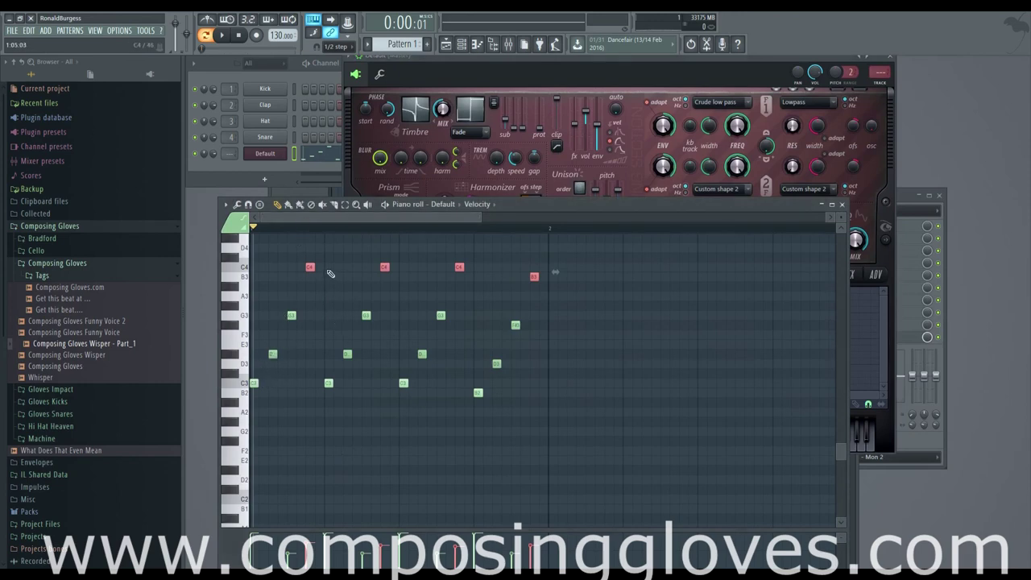
Lengthen the D#3 and D3 notes to about twice their length, select the C3 and B2 notes, and play the pattern
left_click_drag(262, 349, 247, 380)
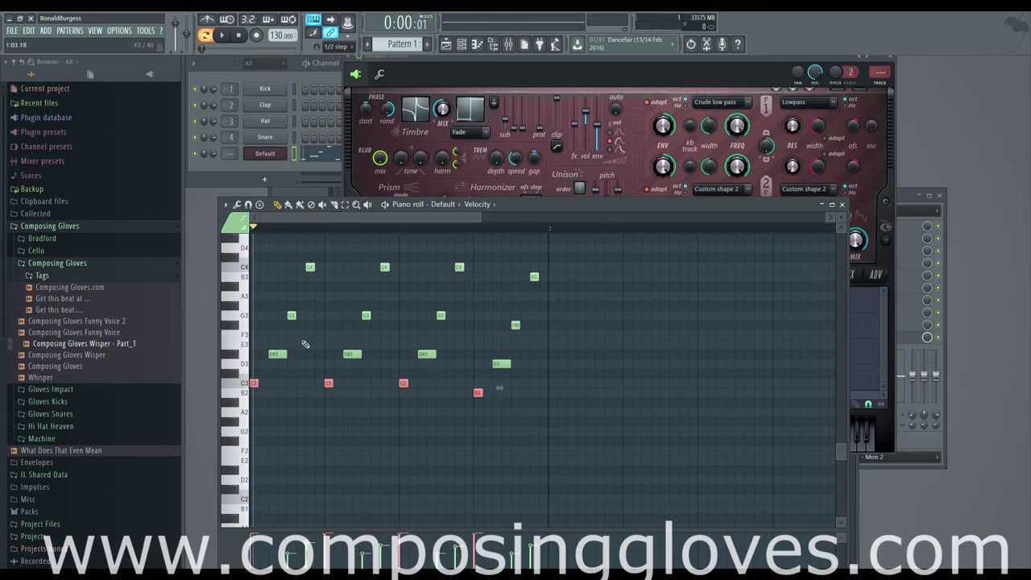
key("space")
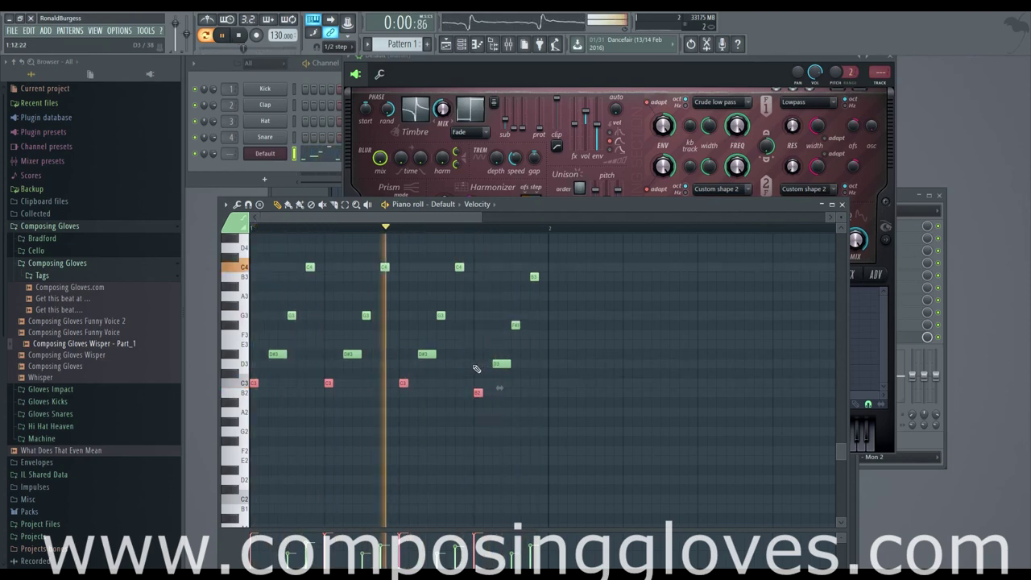
key("space")
left_click(610, 65)
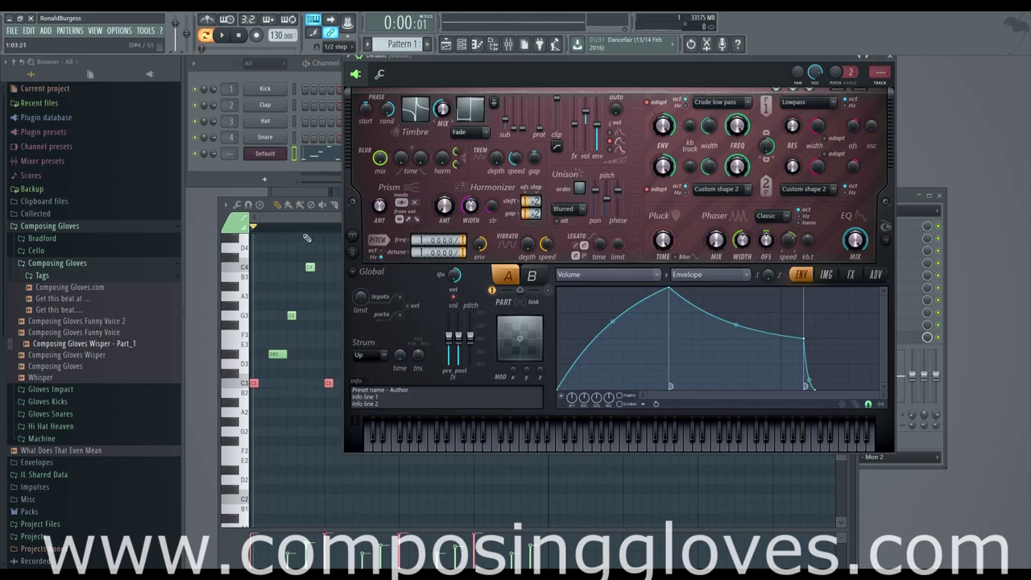
left_click(294, 216)
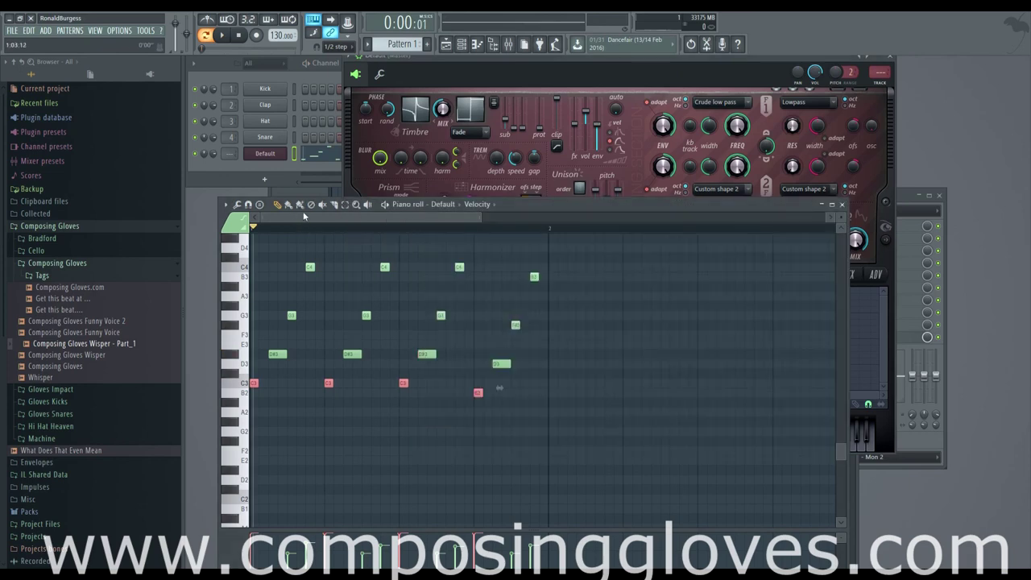